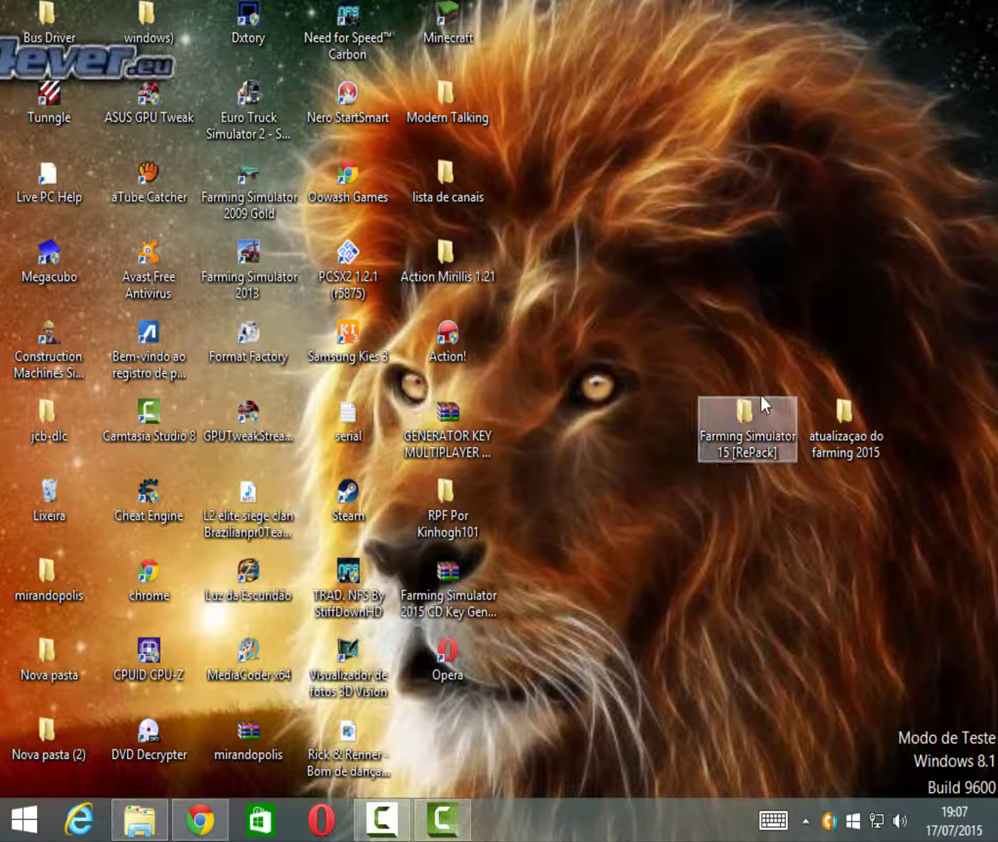
# - Open the Farming Simulator 15 [RePack] desktop folder to view its files and return to the desktop
pyautogui.doubleClick(755, 431)
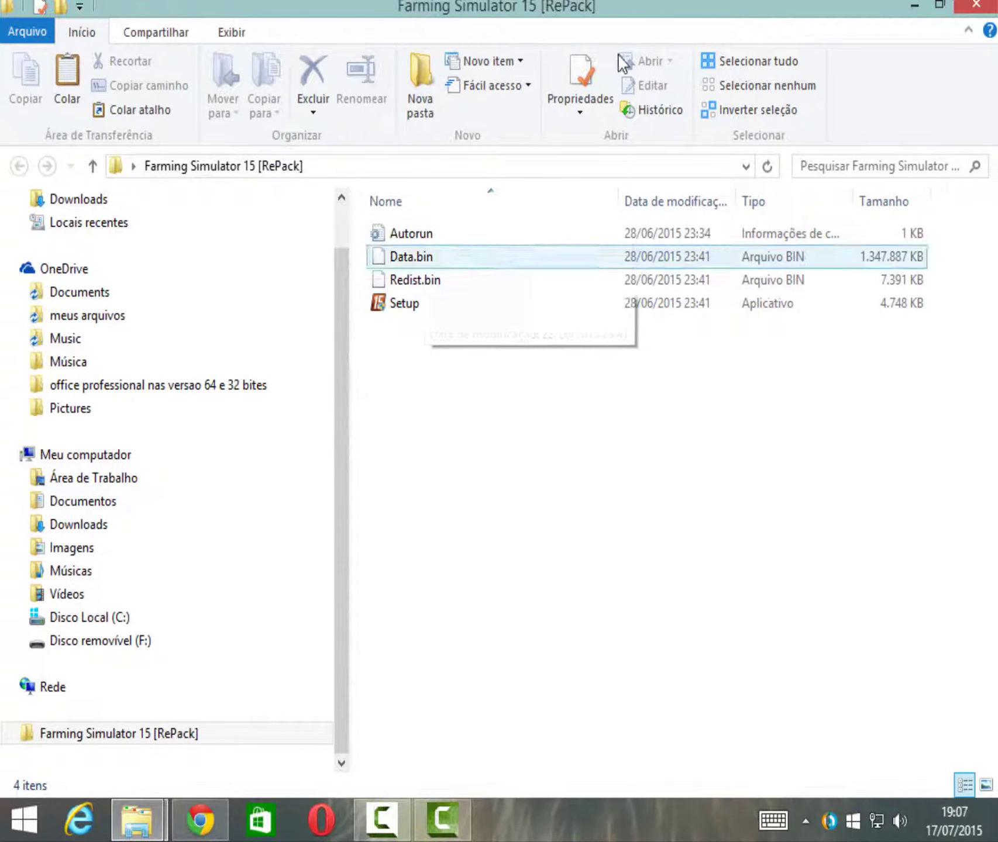
pyautogui.click(914, 7)
pyautogui.moveTo(683, 220); pyautogui.dragTo(900, 562)
pyautogui.click(748, 184)
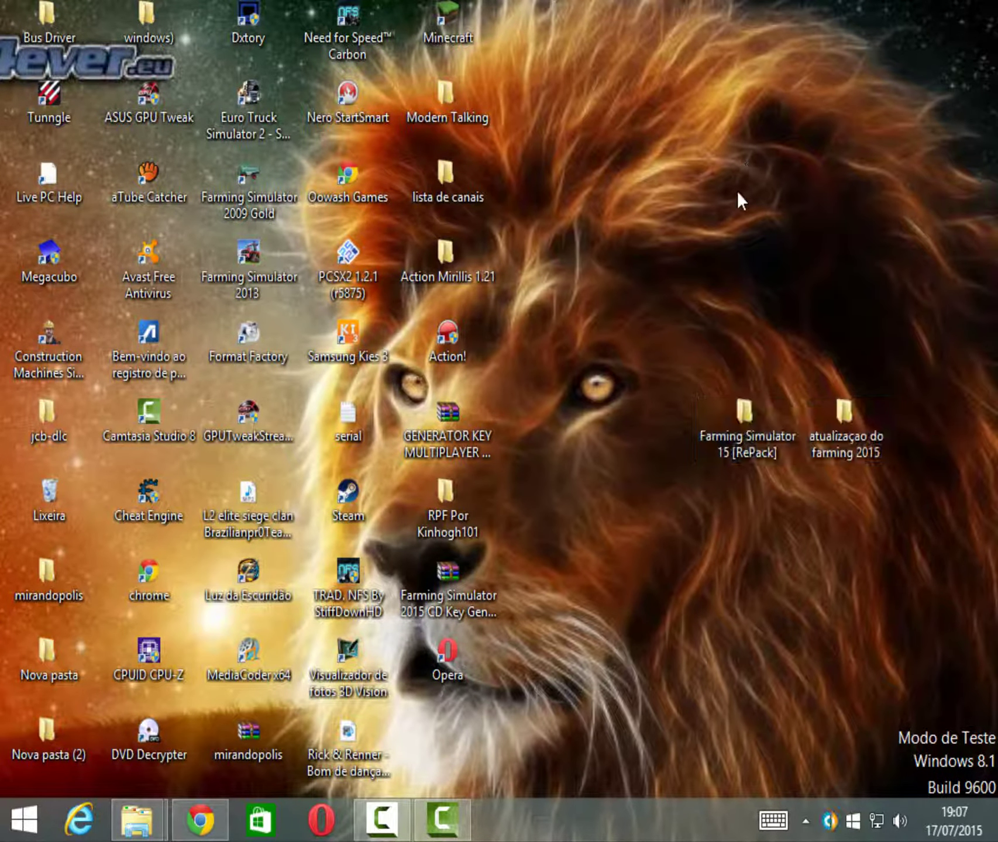
pyautogui.moveTo(859, 453)
pyautogui.moveTo(699, 349); pyautogui.dragTo(854, 527)
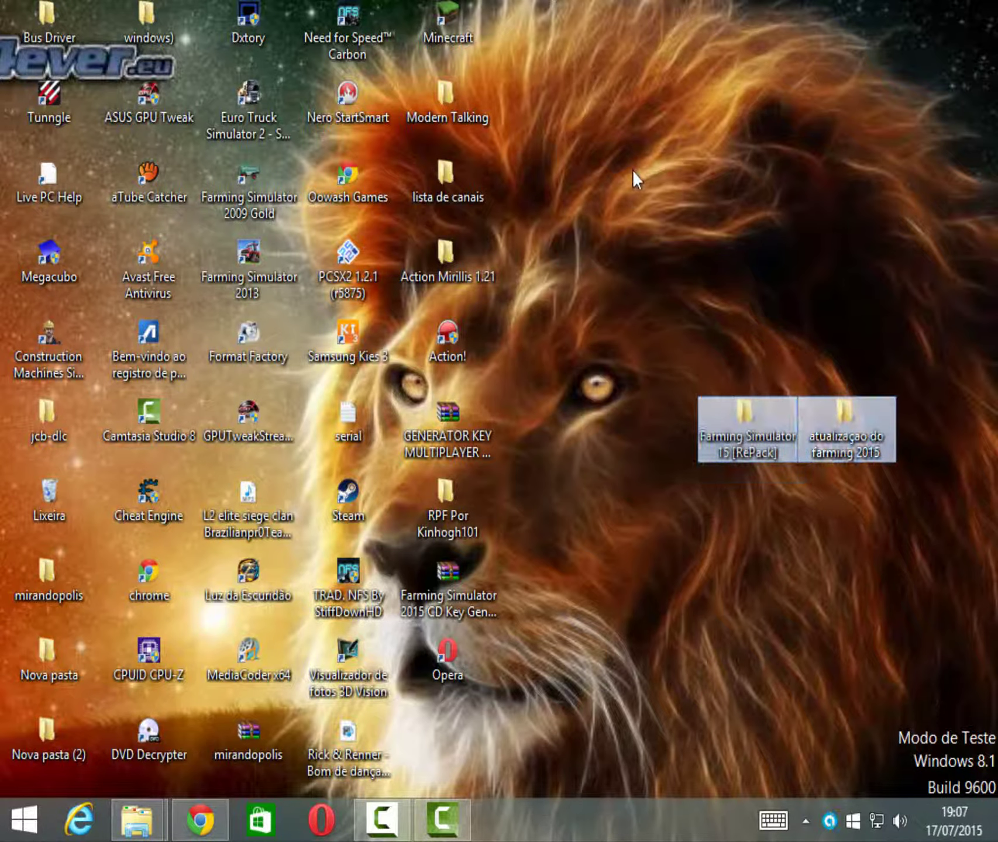
pyautogui.click(702, 295)
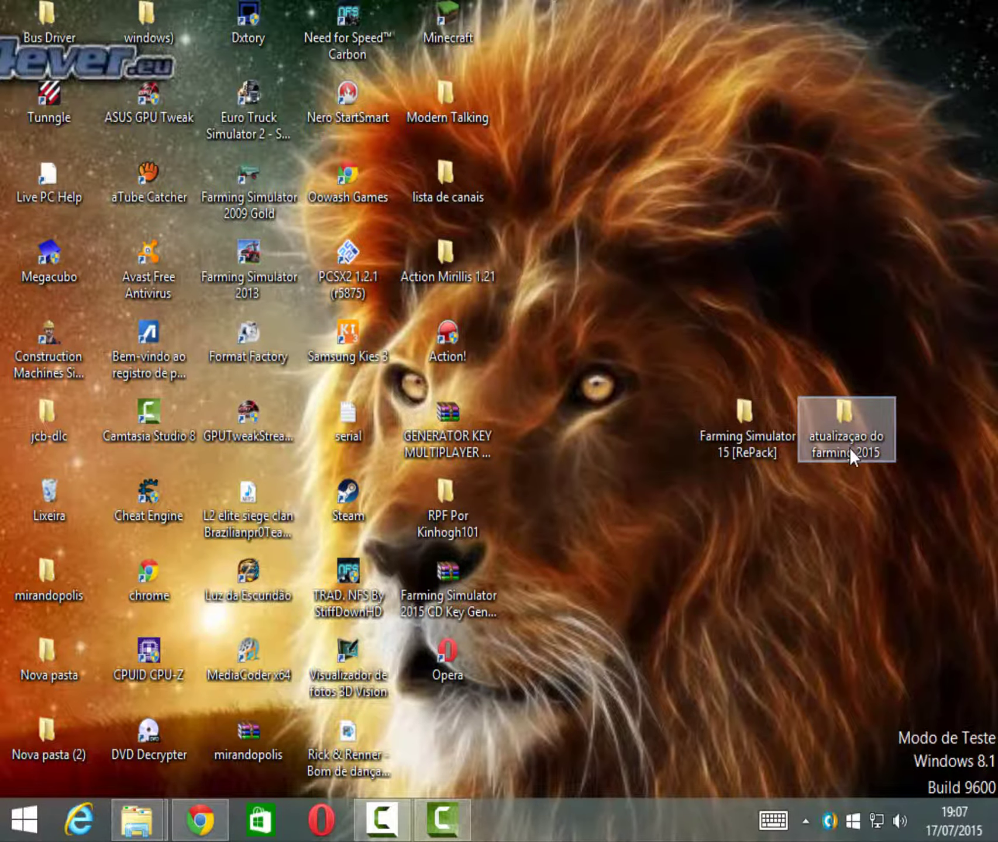
pyautogui.rightClick(606, 103)
pyautogui.click(550, 178)
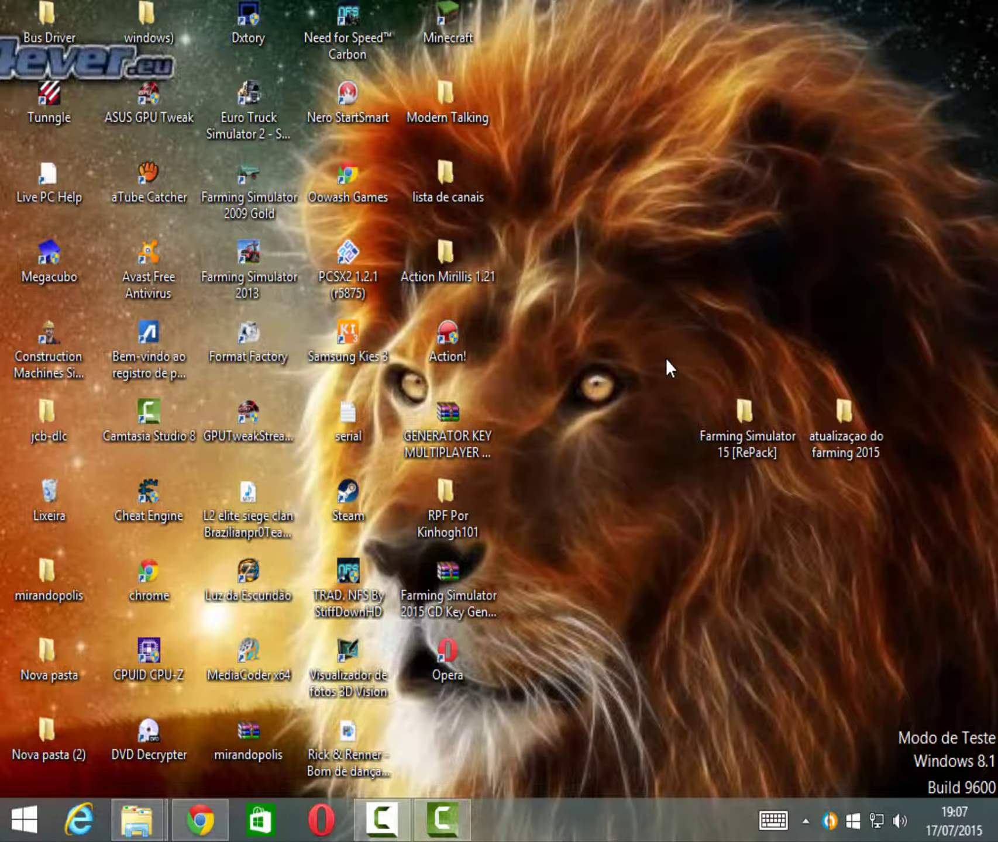
pyautogui.moveTo(693, 316); pyautogui.dragTo(805, 395)
pyautogui.click(734, 344)
# - Run Setup from the Farming Simulator 15 [RePack] folder, install with the default directory and Russian language, and minimise the folder window
pyautogui.doubleClick(750, 433)
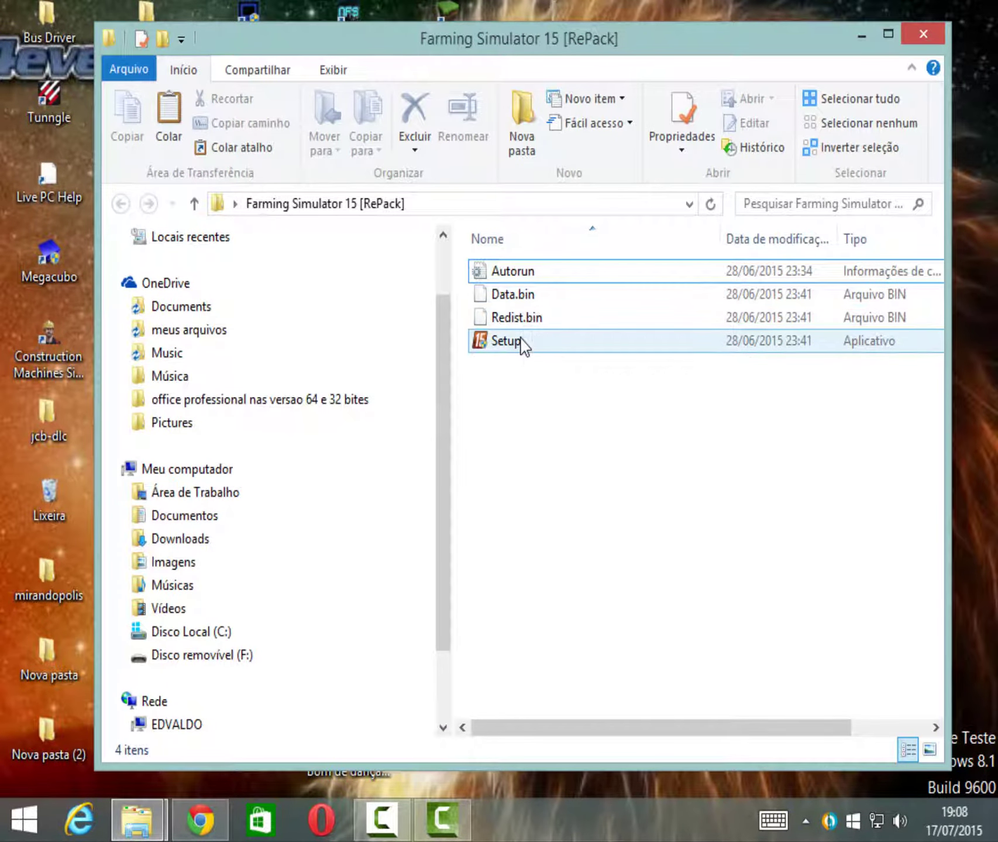
pyautogui.click(521, 344)
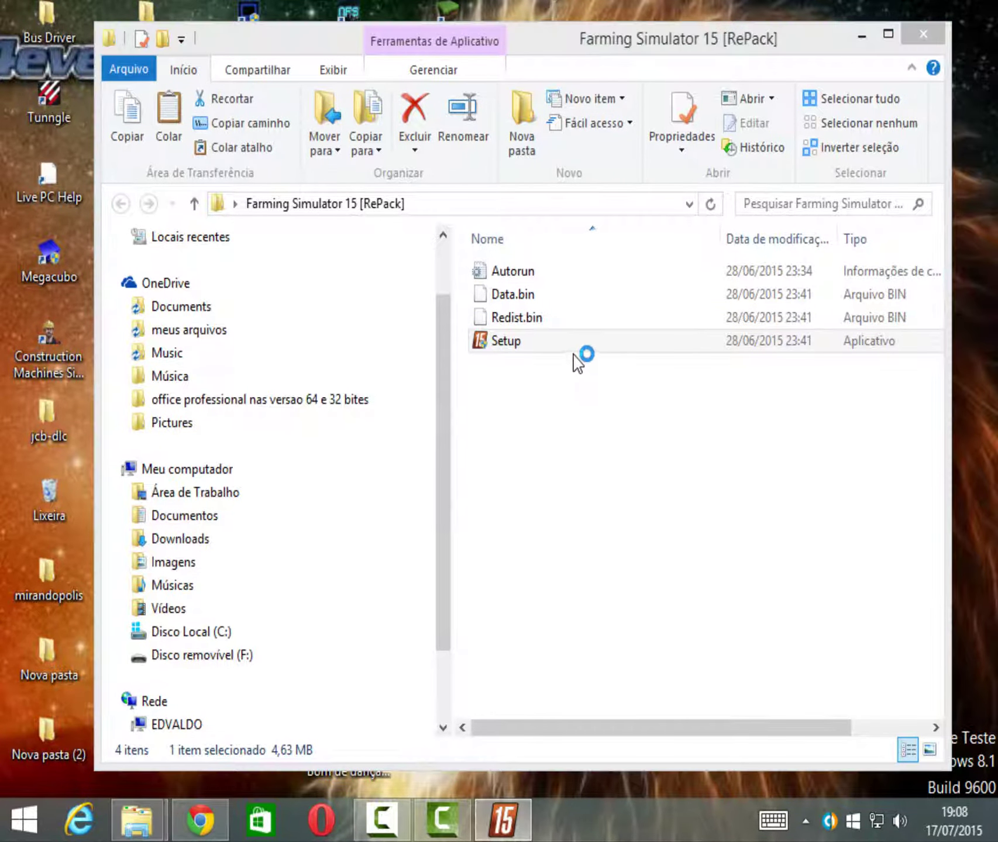
pyautogui.click(636, 450)
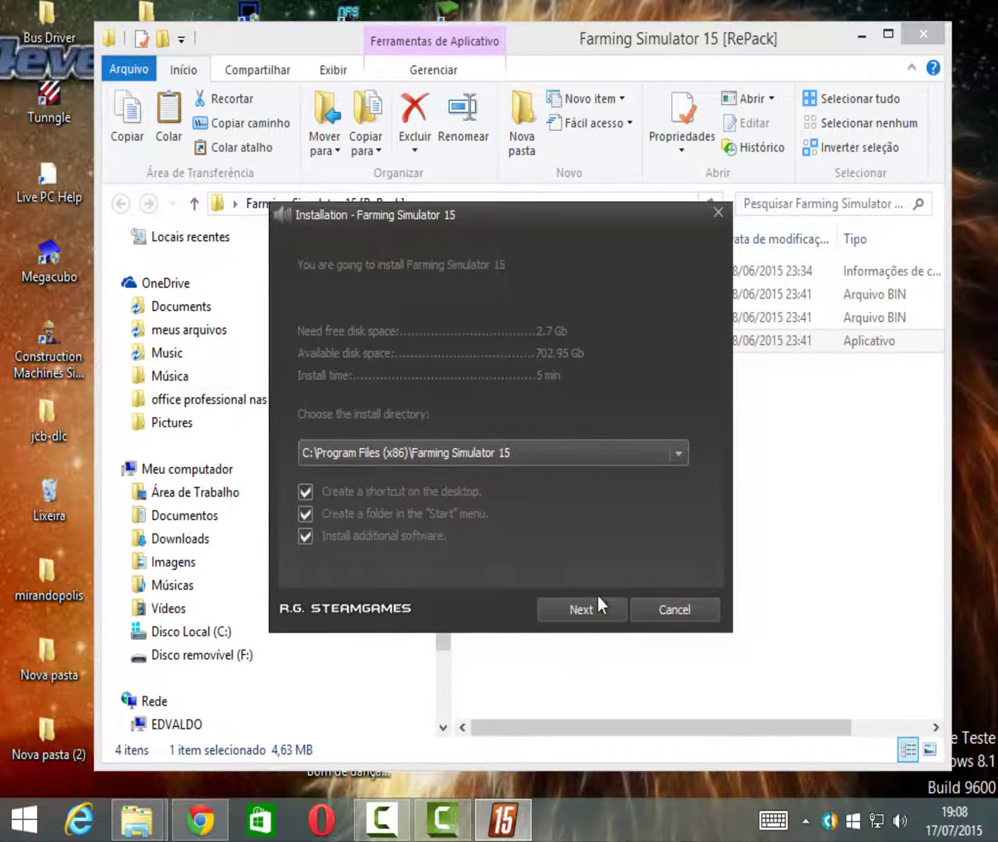
pyautogui.click(597, 611)
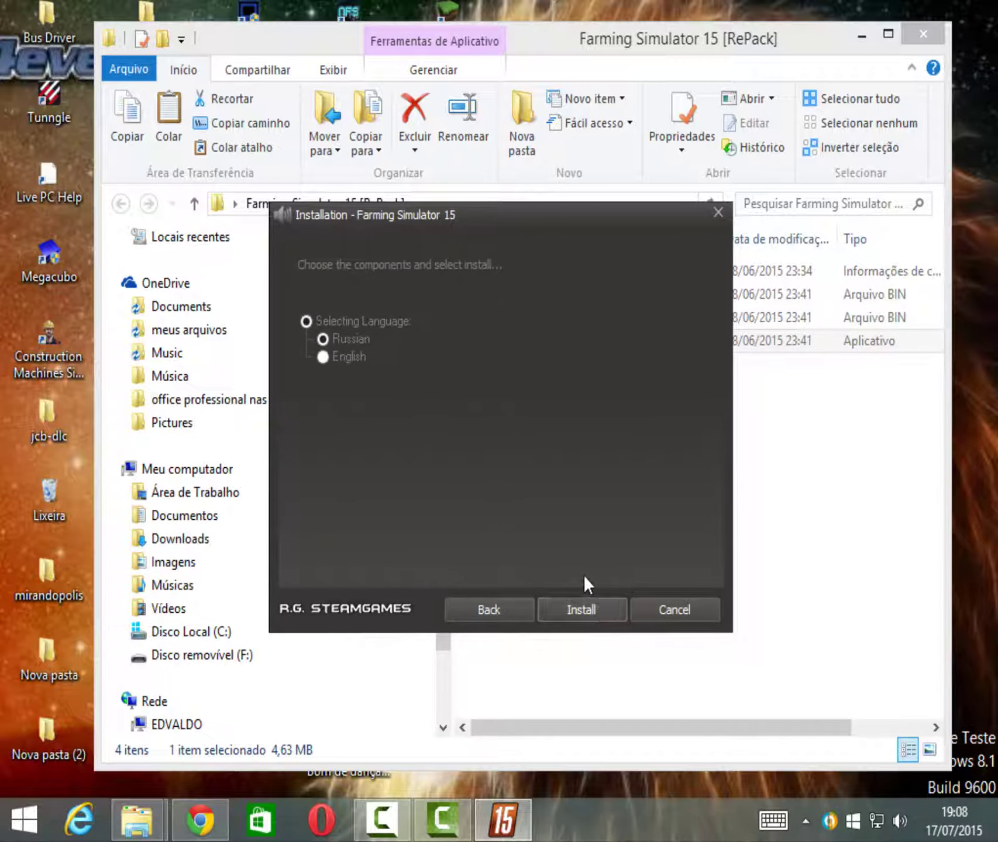
pyautogui.click(590, 614)
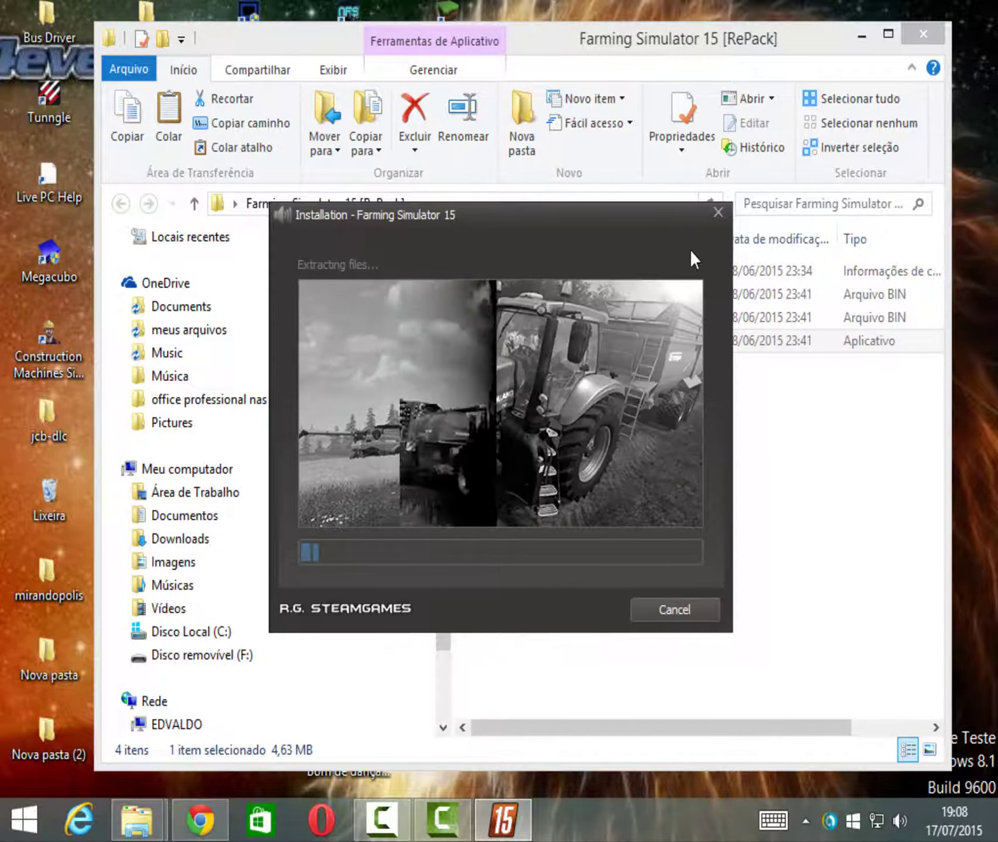
pyautogui.click(863, 37)
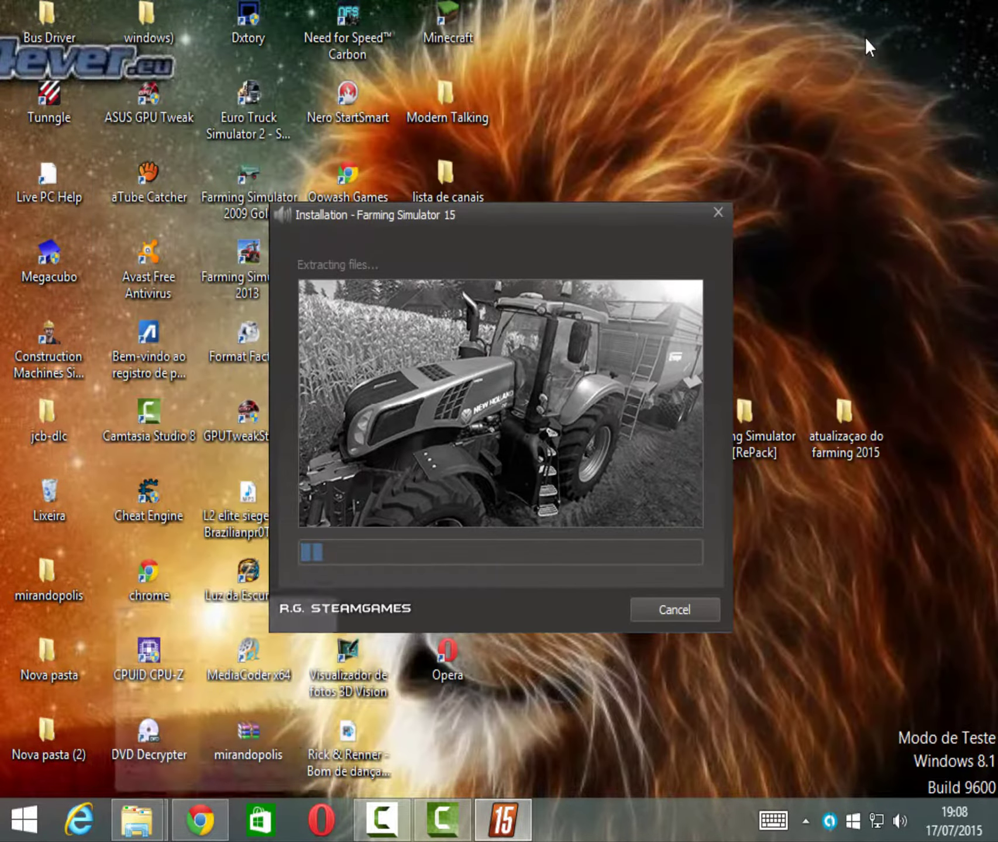
pyautogui.moveTo(593, 219); pyautogui.dragTo(810, 252)
pyautogui.rightClick(638, 73)
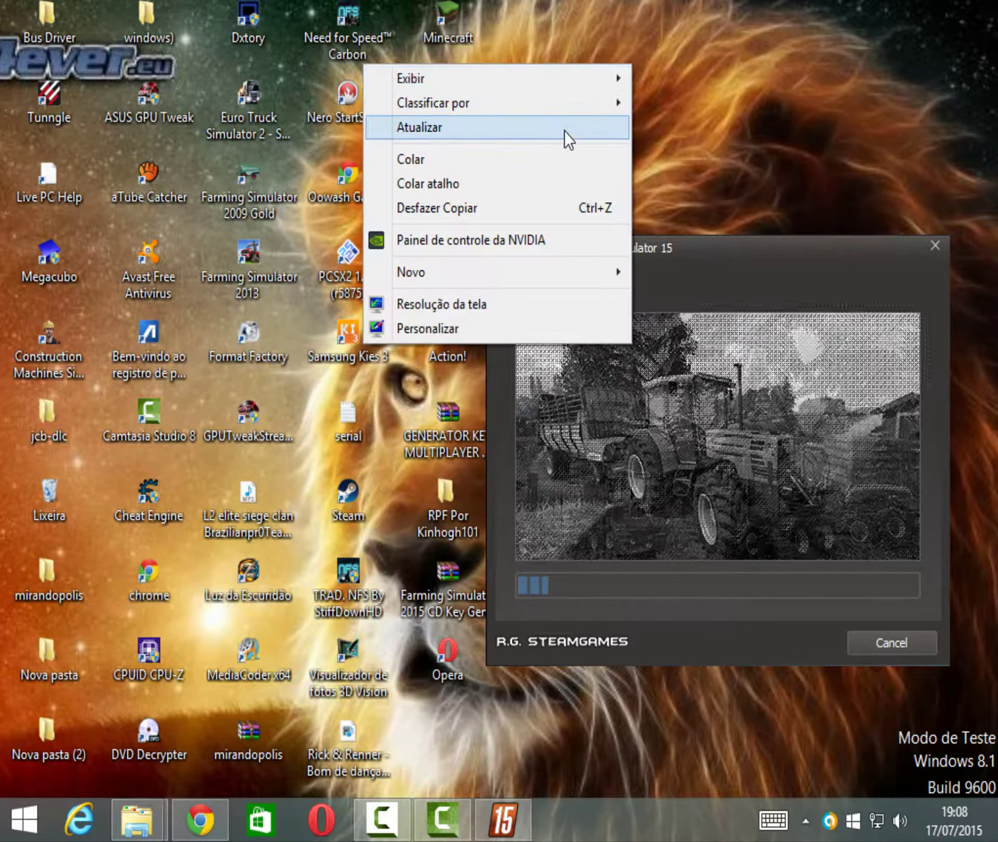
pyautogui.click(563, 138)
pyautogui.moveTo(687, 261); pyautogui.dragTo(527, 168)
pyautogui.moveTo(590, 167); pyautogui.dragTo(539, 252)
pyautogui.rightClick(652, 67)
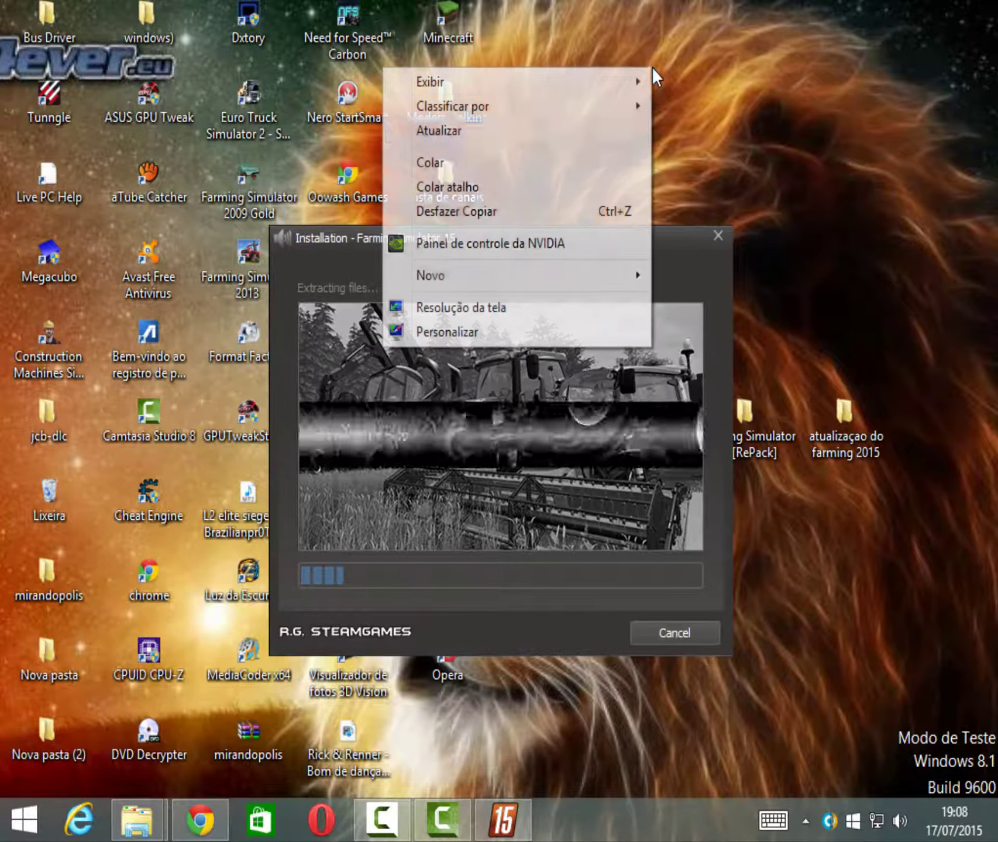
pyautogui.click(564, 132)
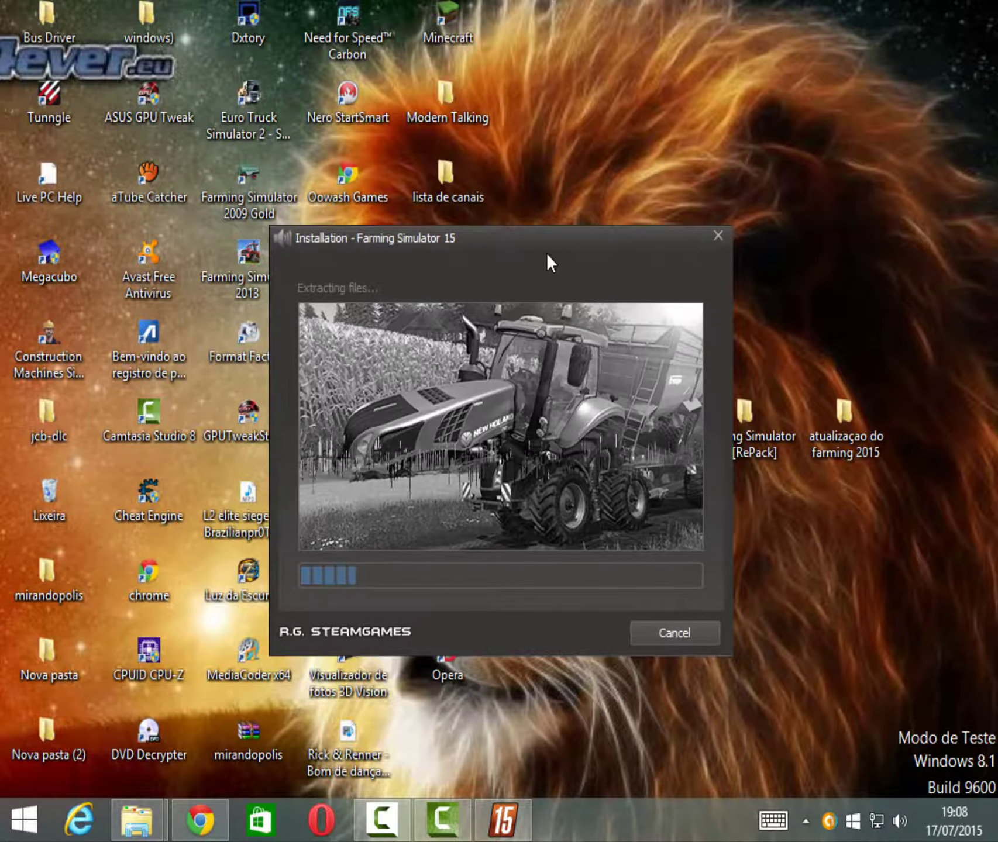
pyautogui.moveTo(534, 244); pyautogui.dragTo(578, 210)
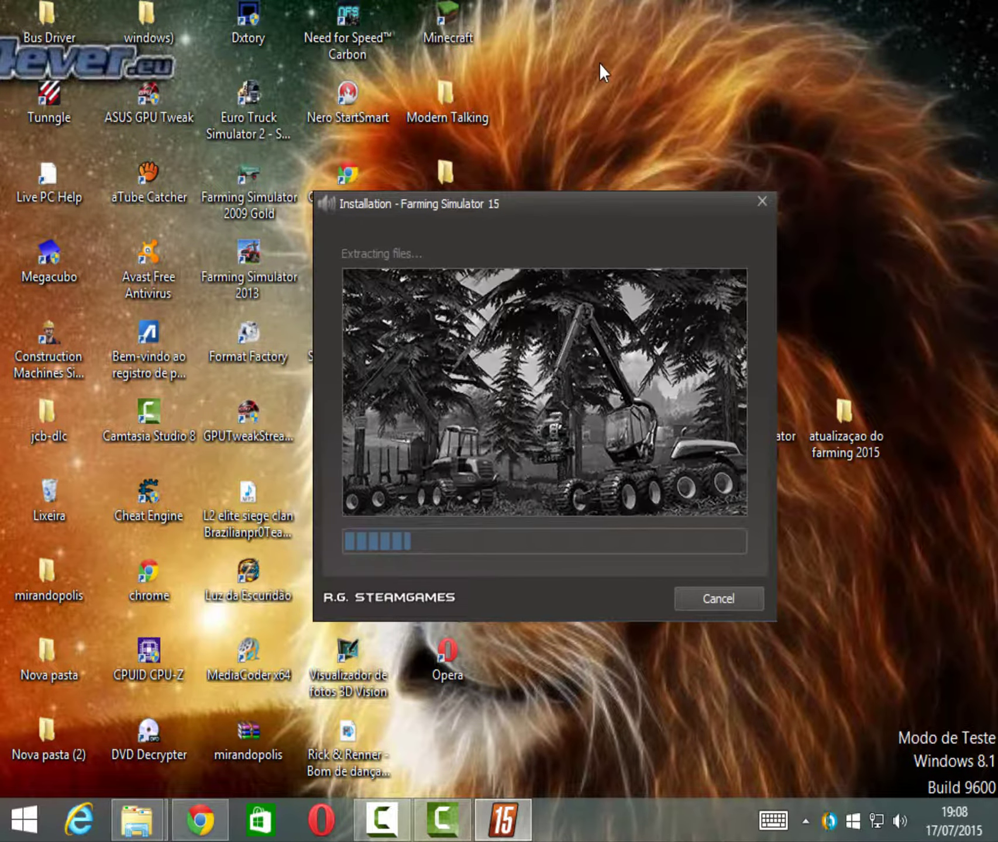
pyautogui.rightClick(589, 60)
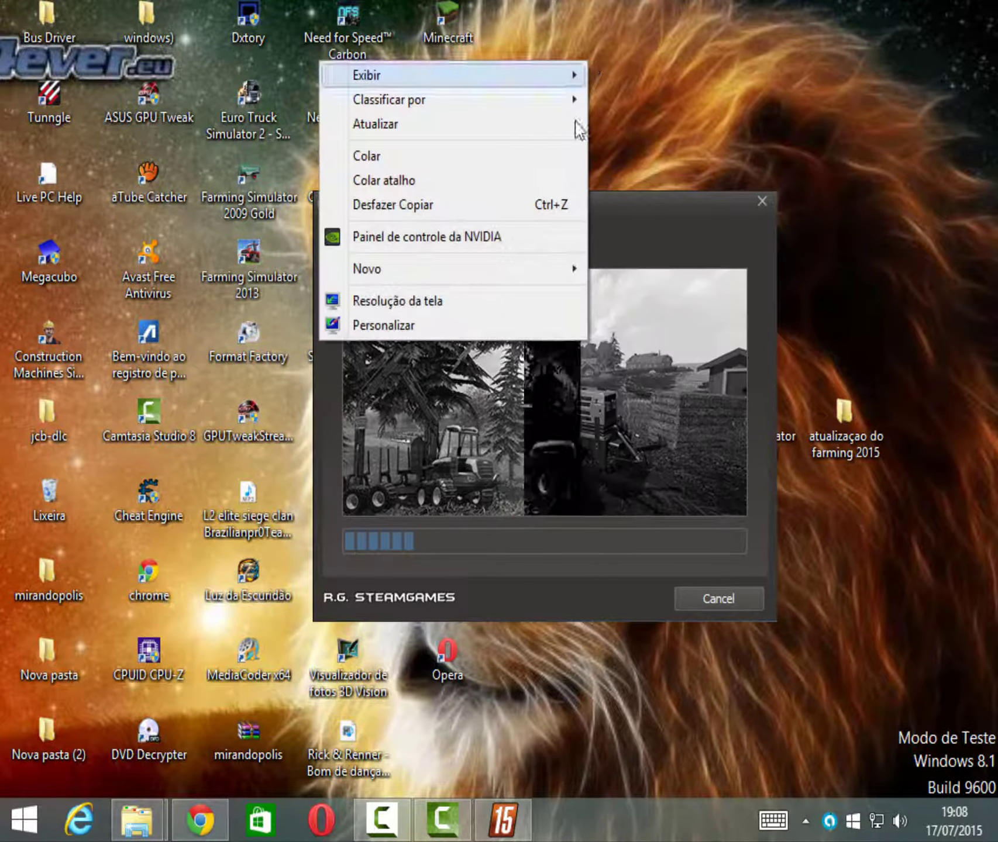
pyautogui.click(510, 135)
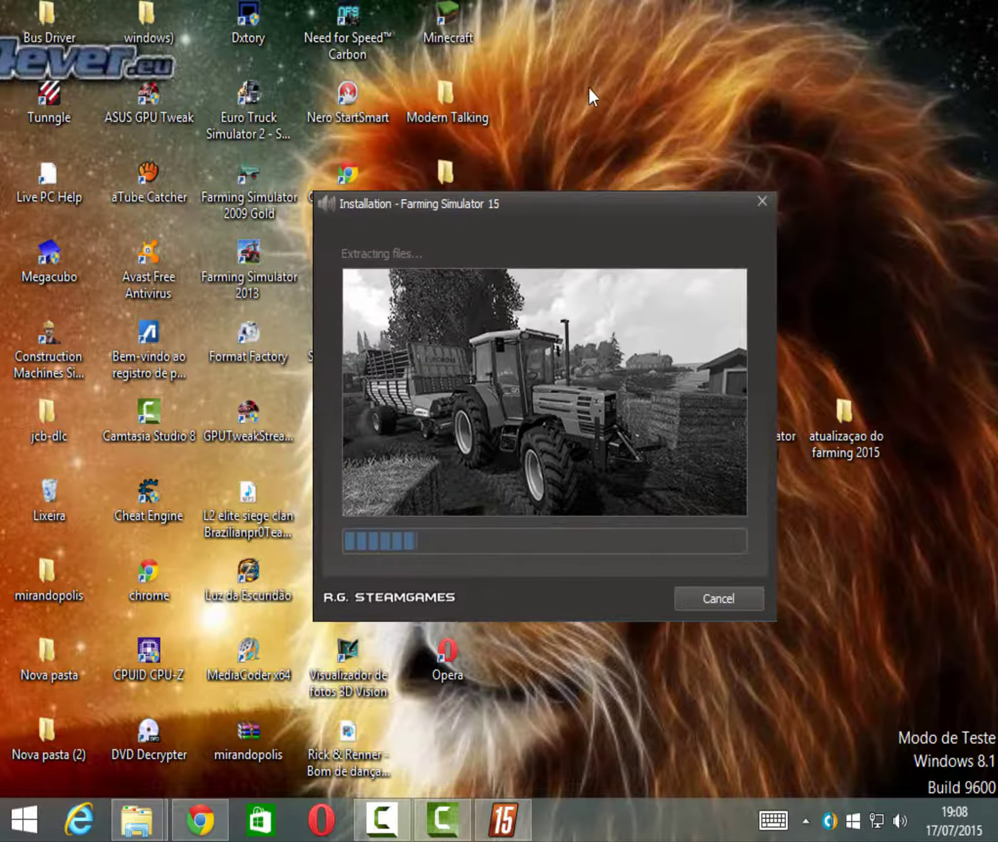
pyautogui.rightClick(601, 81)
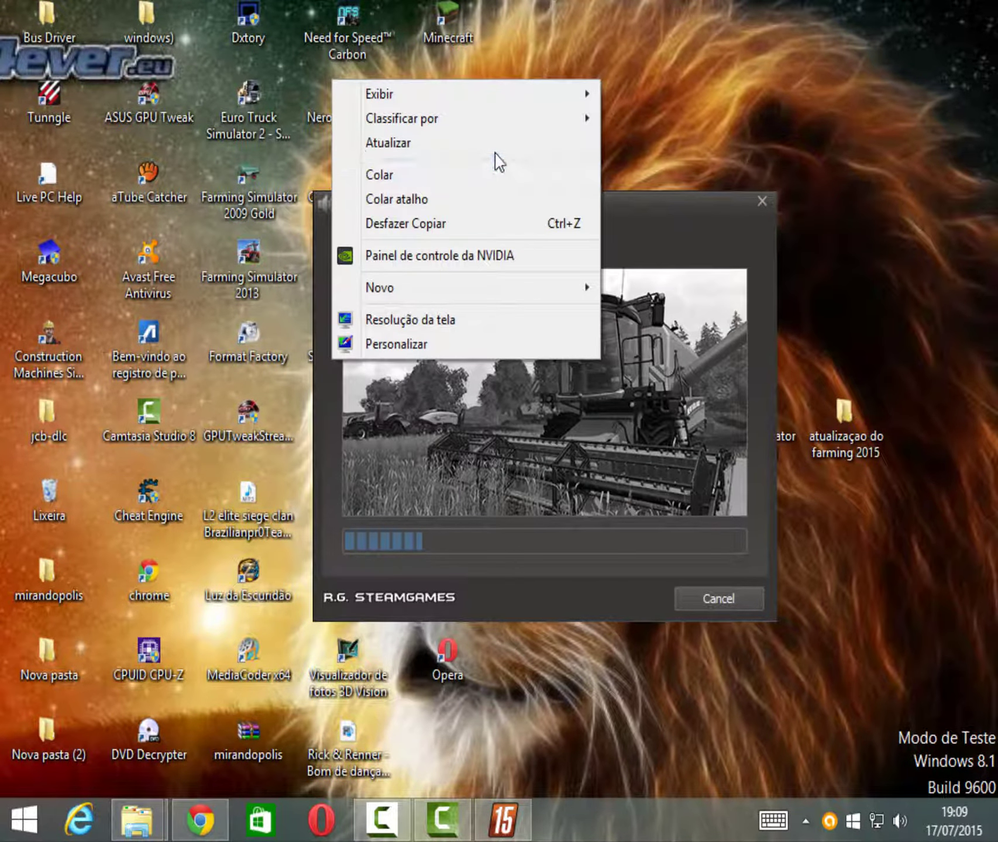
pyautogui.click(496, 145)
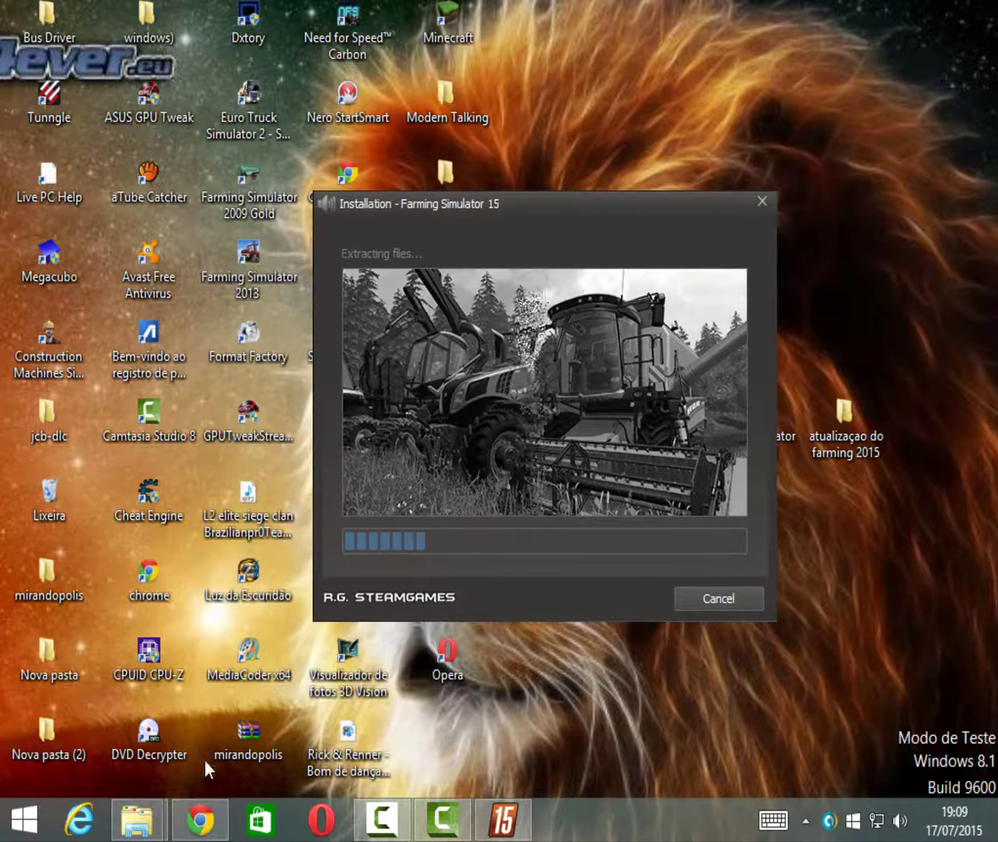
# - Open the mods folder of FarmingSimulator2015 under My Games in the computer's Documentos folder
pyautogui.moveTo(151, 833)
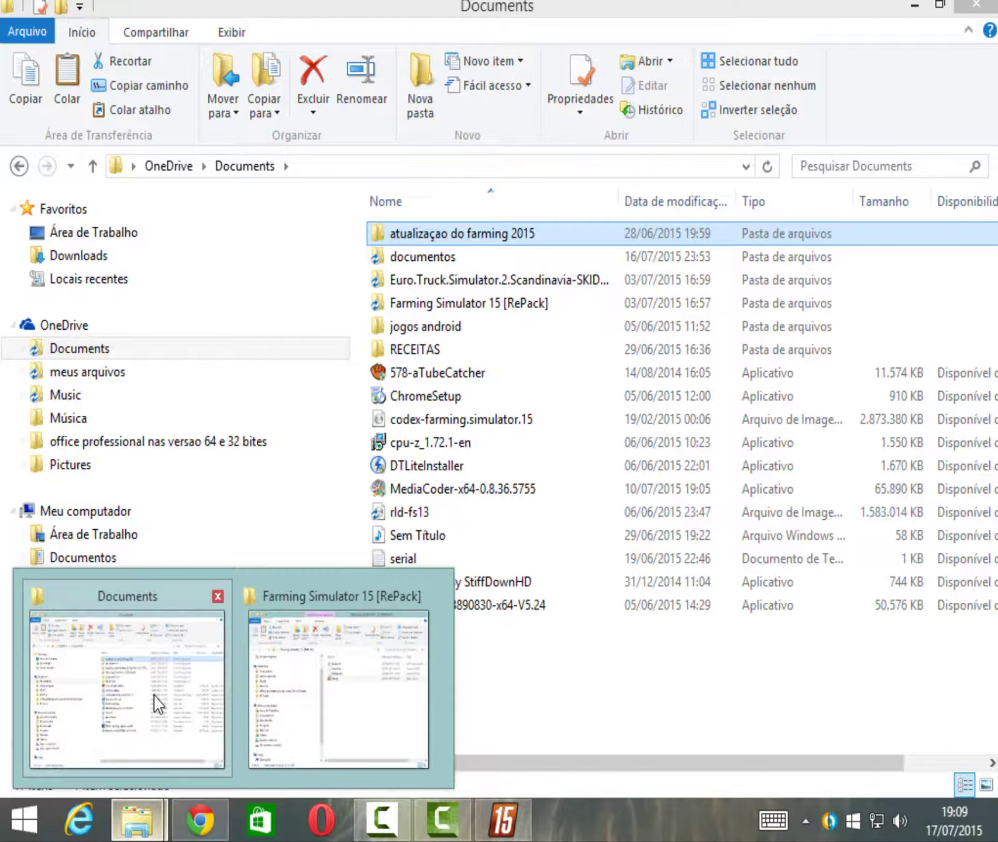
pyautogui.click(156, 702)
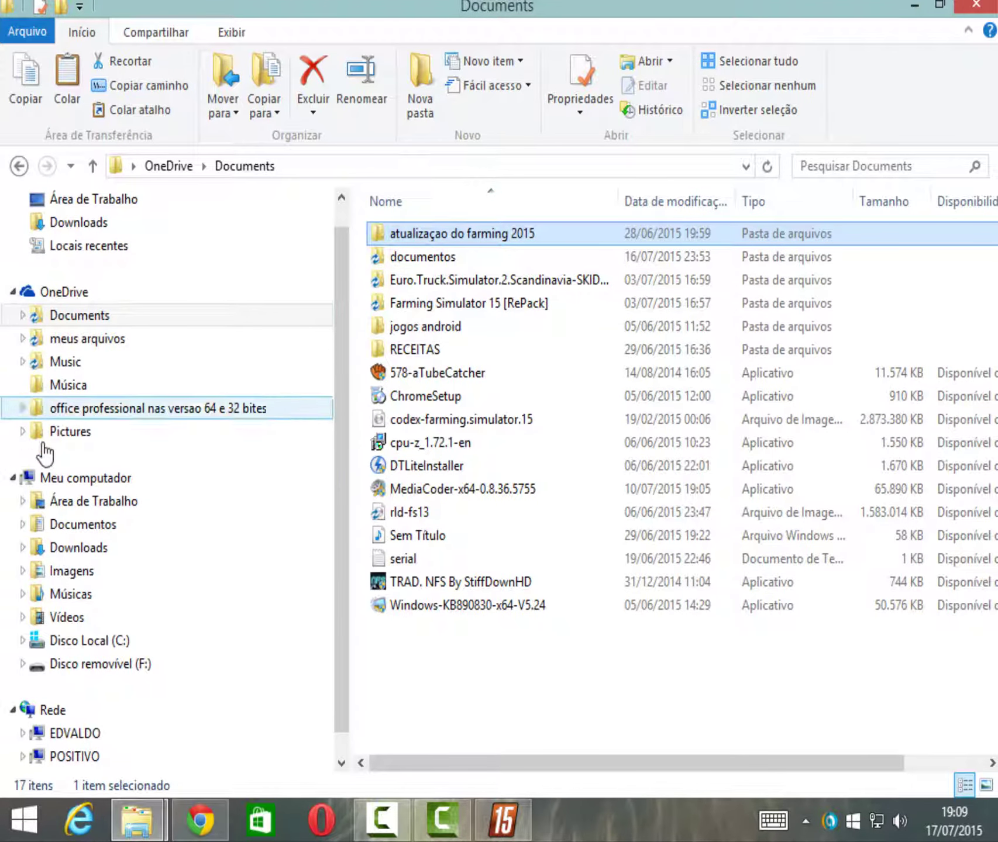
pyautogui.click(73, 547)
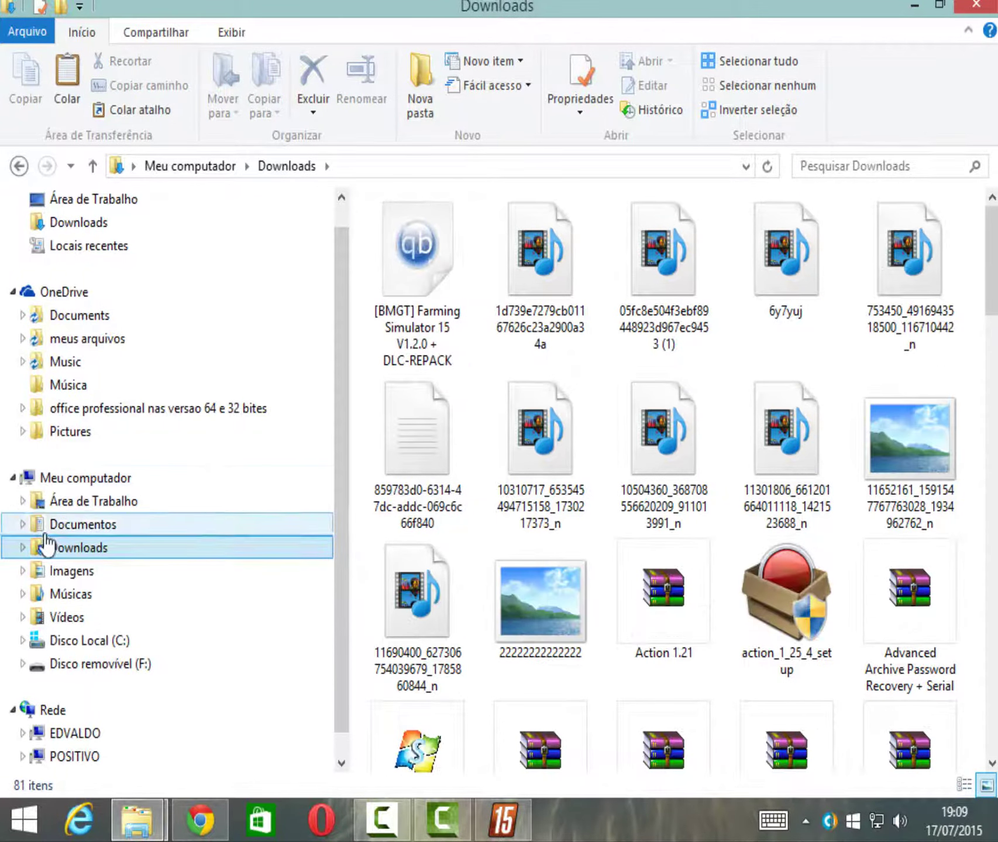
pyautogui.click(72, 525)
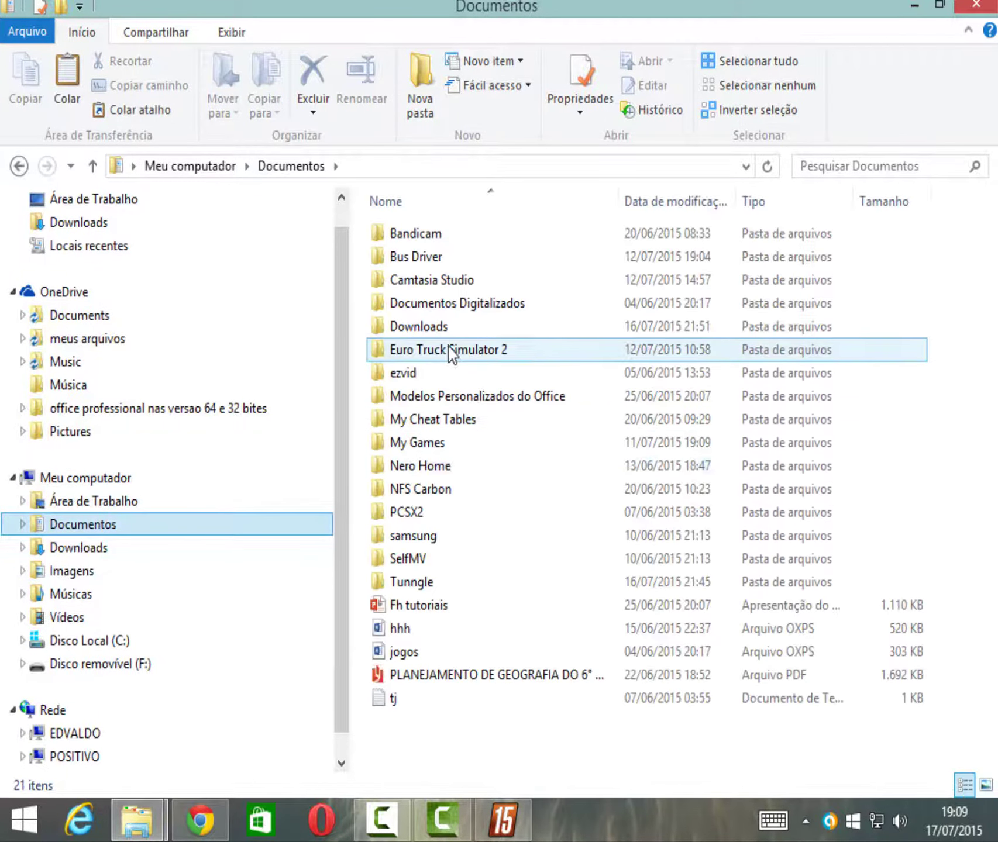
pyautogui.doubleClick(436, 448)
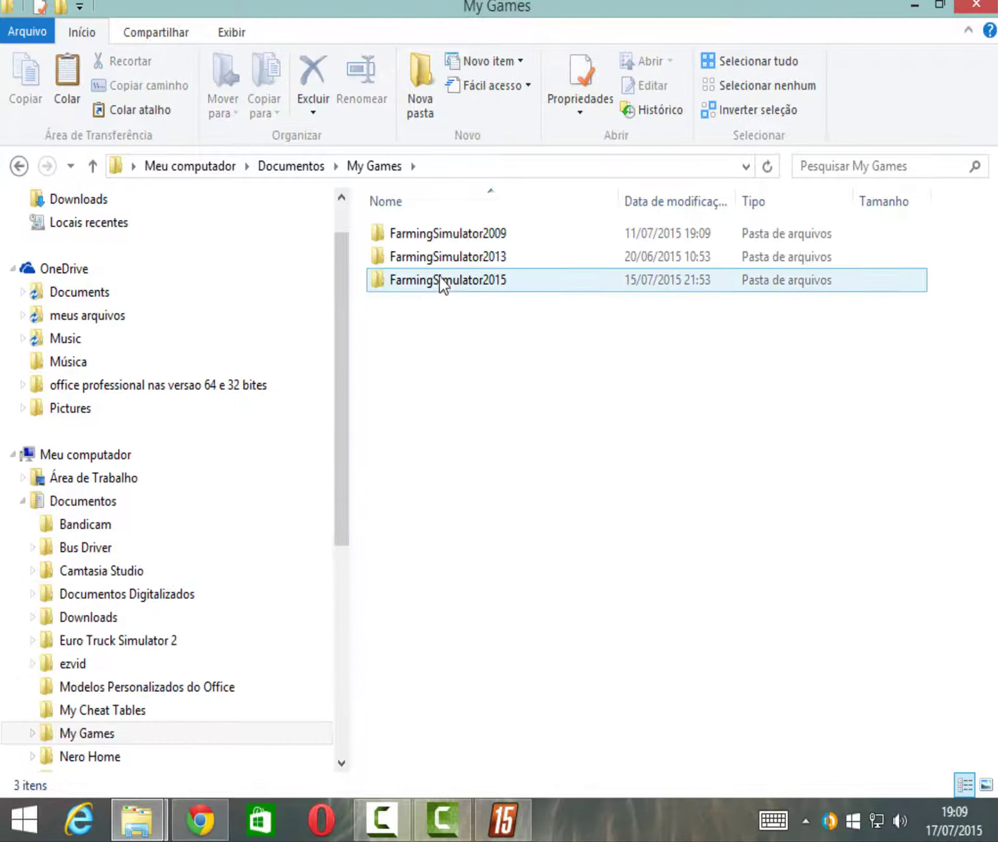
pyautogui.doubleClick(445, 281)
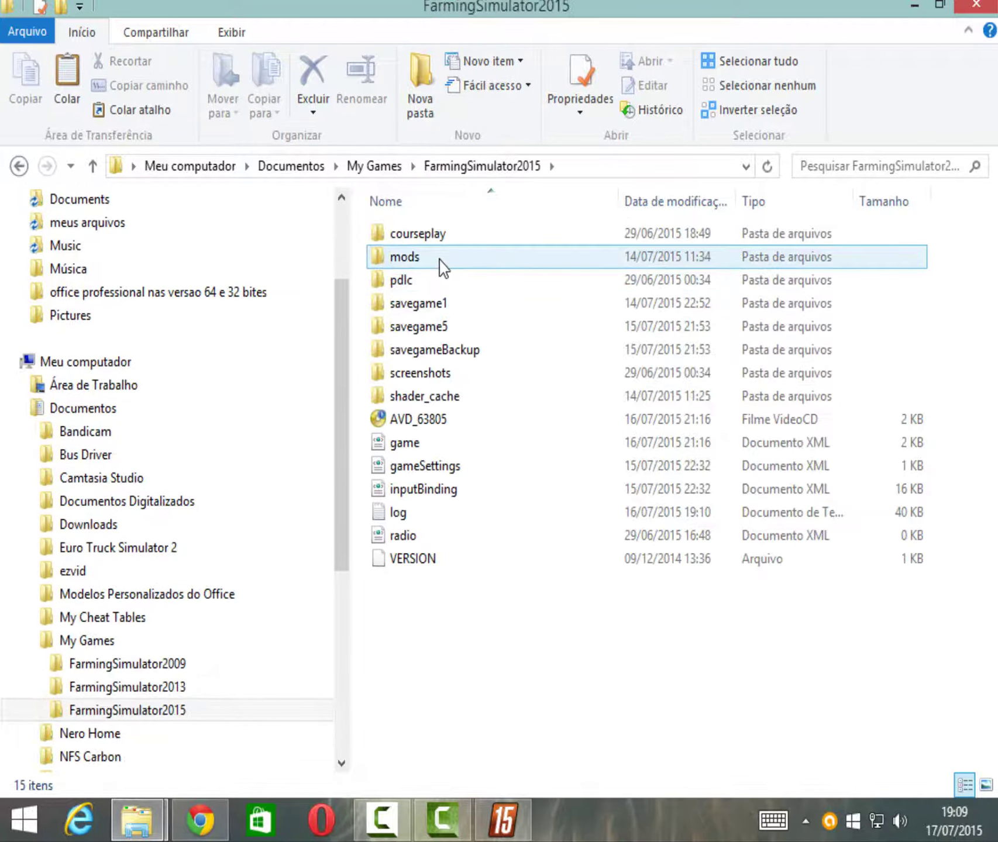
pyautogui.doubleClick(417, 261)
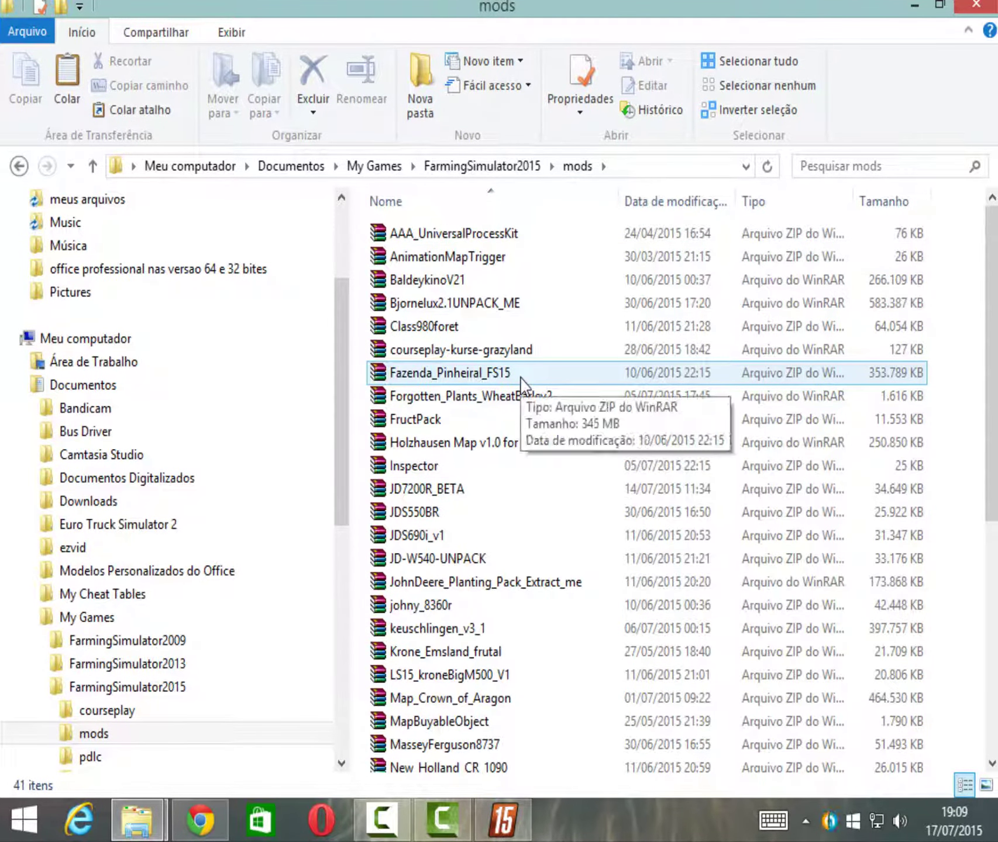
# - Look through the whole list of mod archives and close the folder window
pyautogui.scroll(-6, 504, 533)
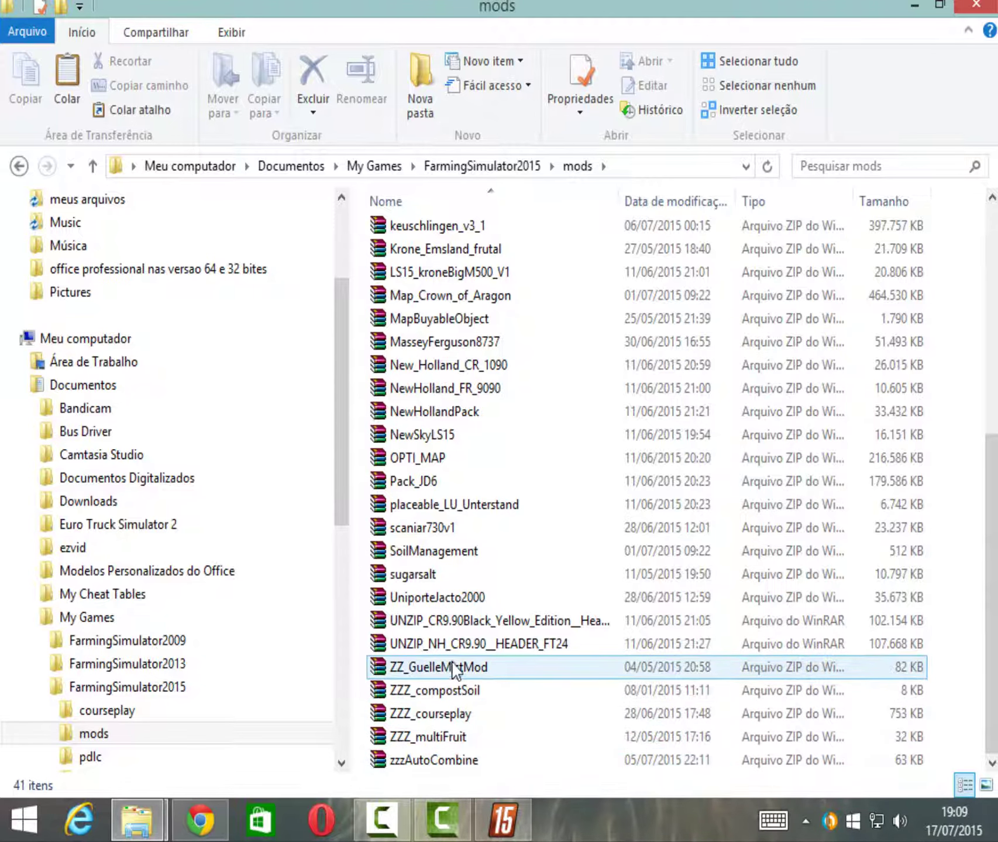
pyautogui.scroll(5, 447, 544)
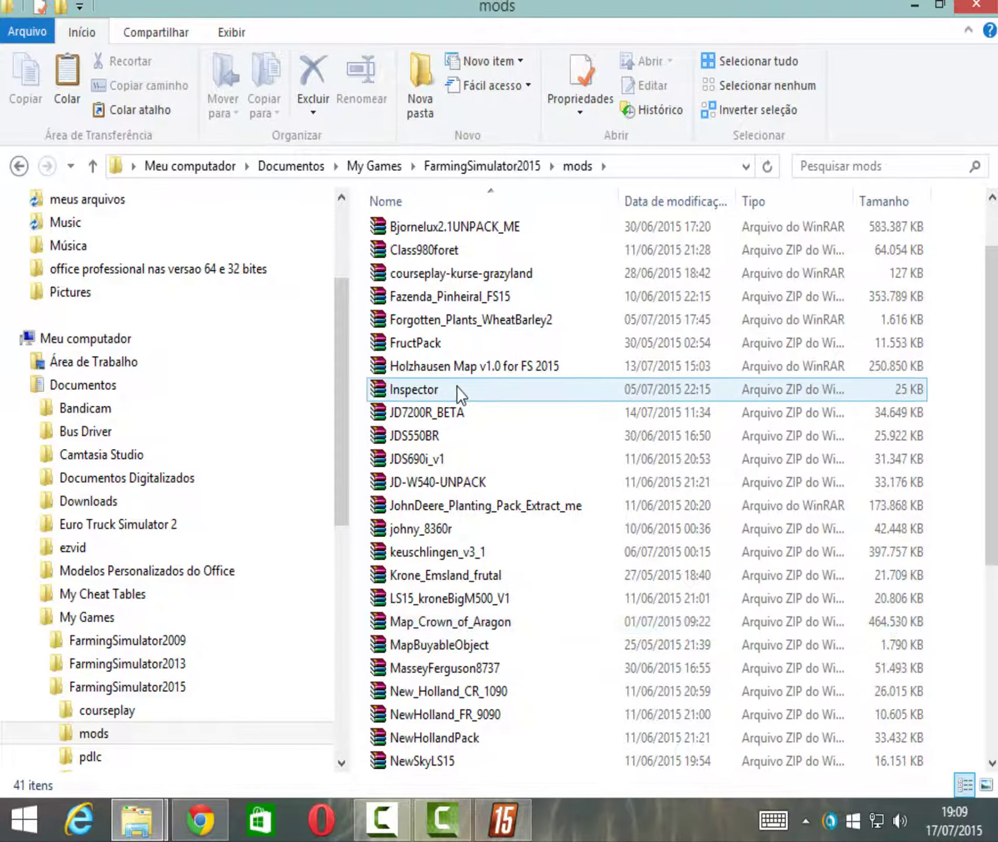
pyautogui.scroll(2, 461, 323)
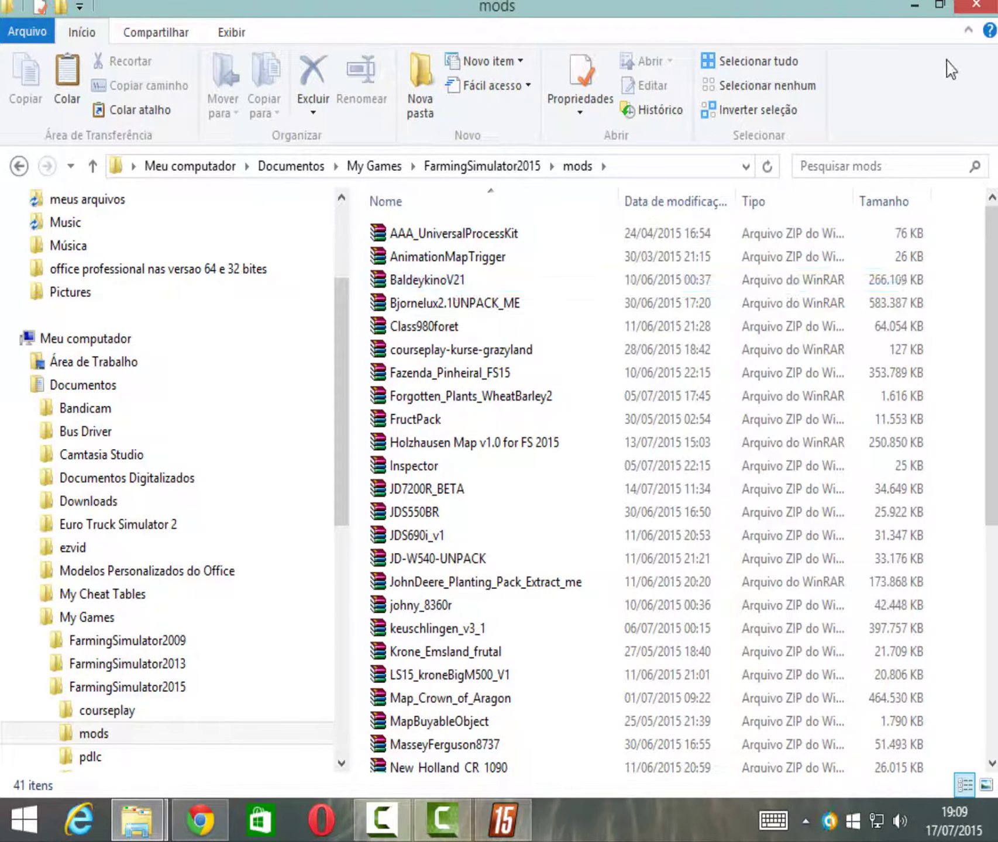
pyautogui.click(973, 6)
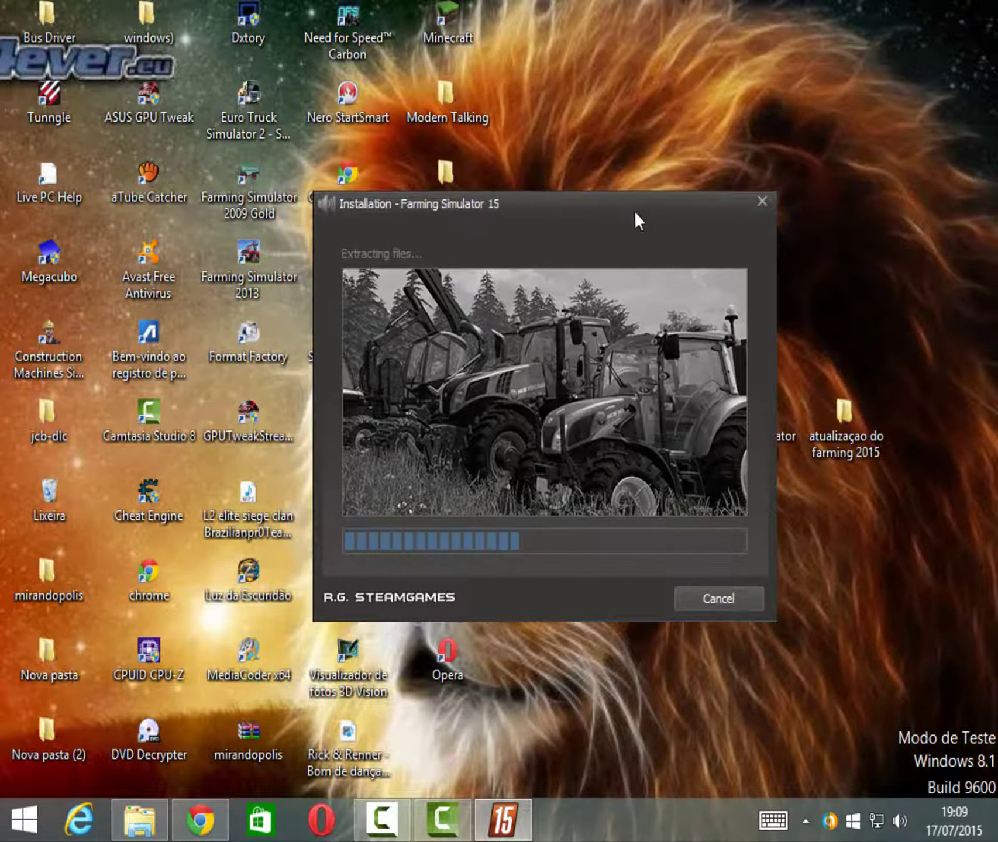
pyautogui.rightClick(664, 92)
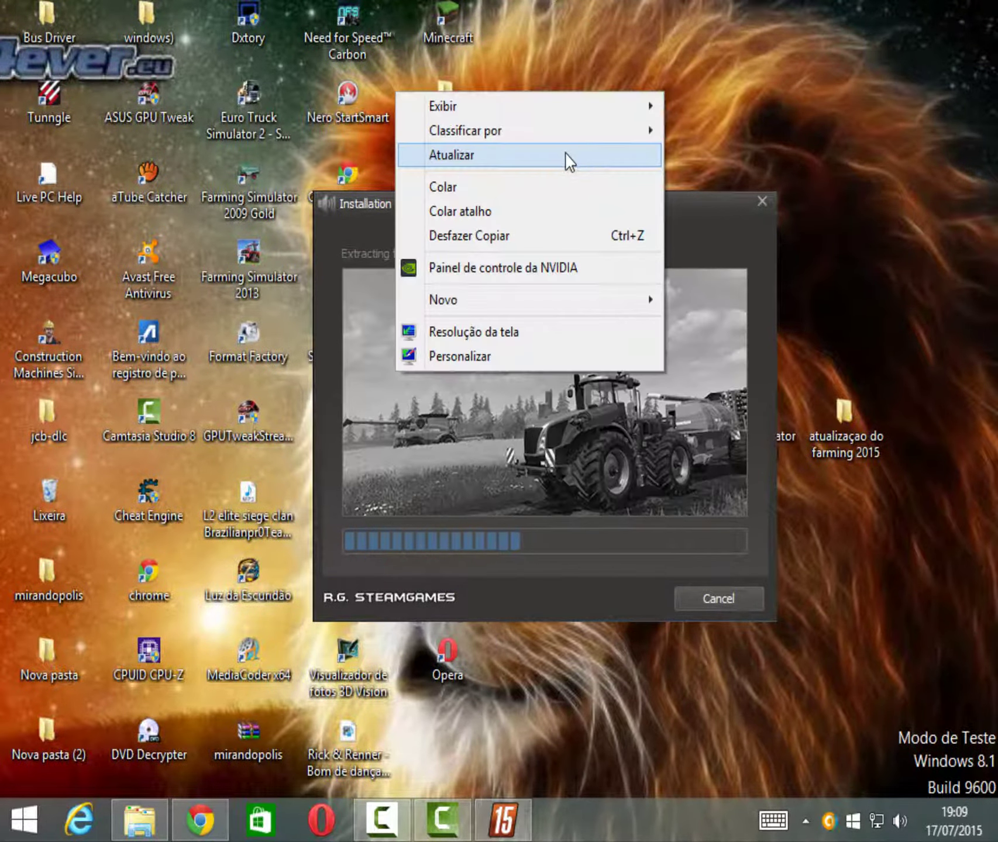
pyautogui.click(565, 155)
# - Switch to Chrome and look over the Fh tutoriais Facebook page and its timeline posts
pyautogui.click(200, 820)
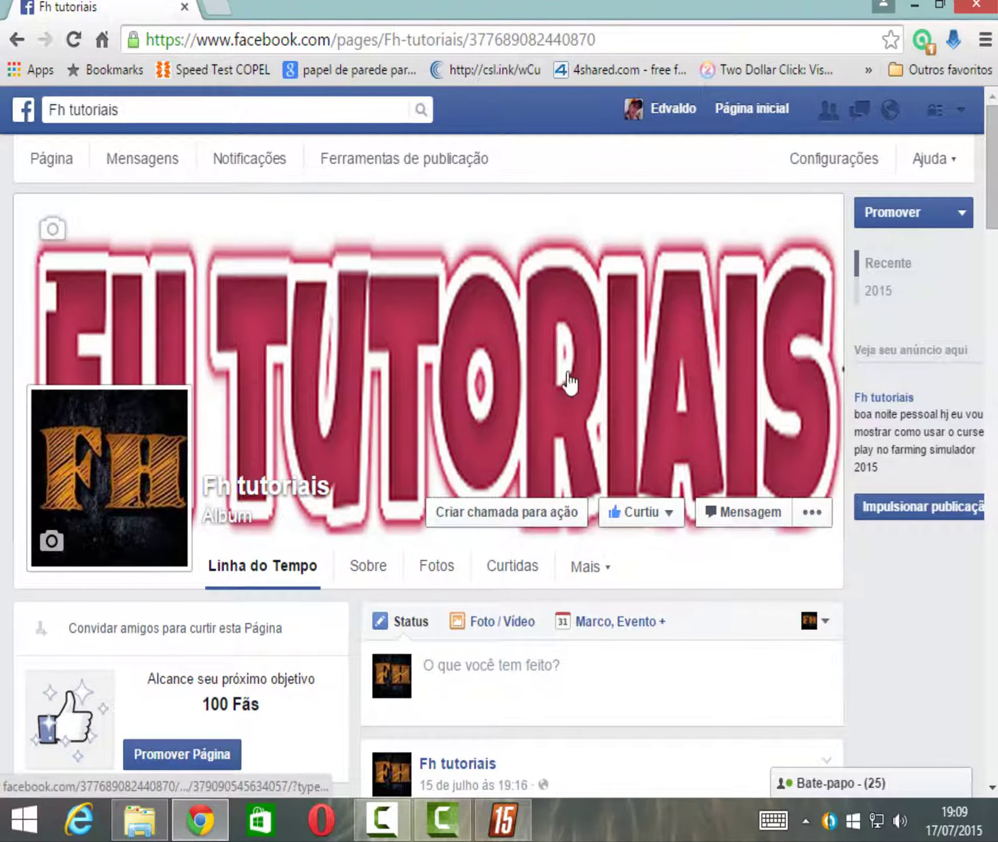
pyautogui.scroll(-3, 400, 412)
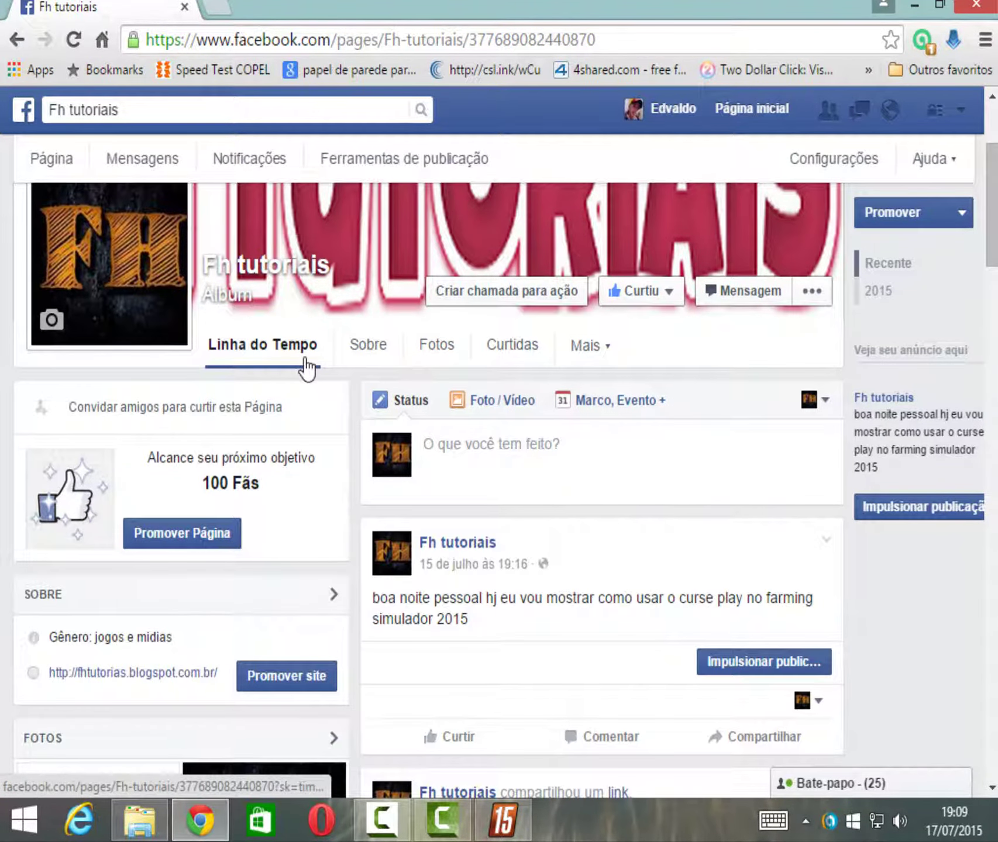
pyautogui.scroll(3, 302, 377)
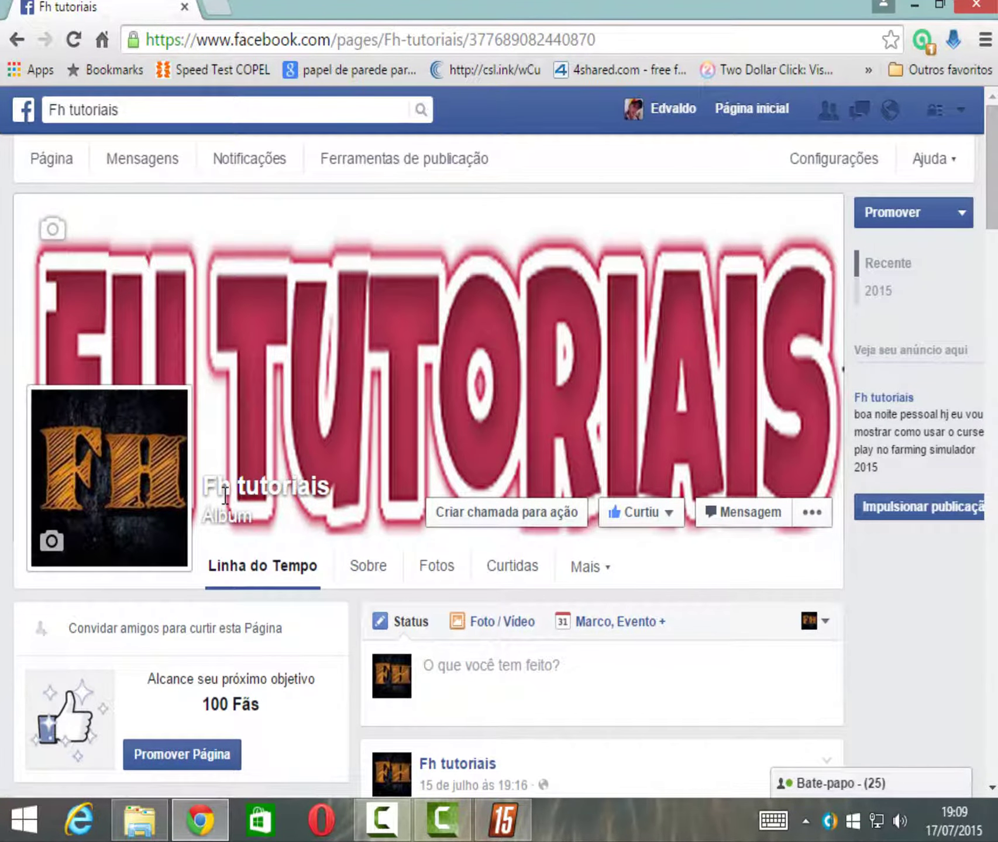
pyautogui.scroll(-10, 559, 450)
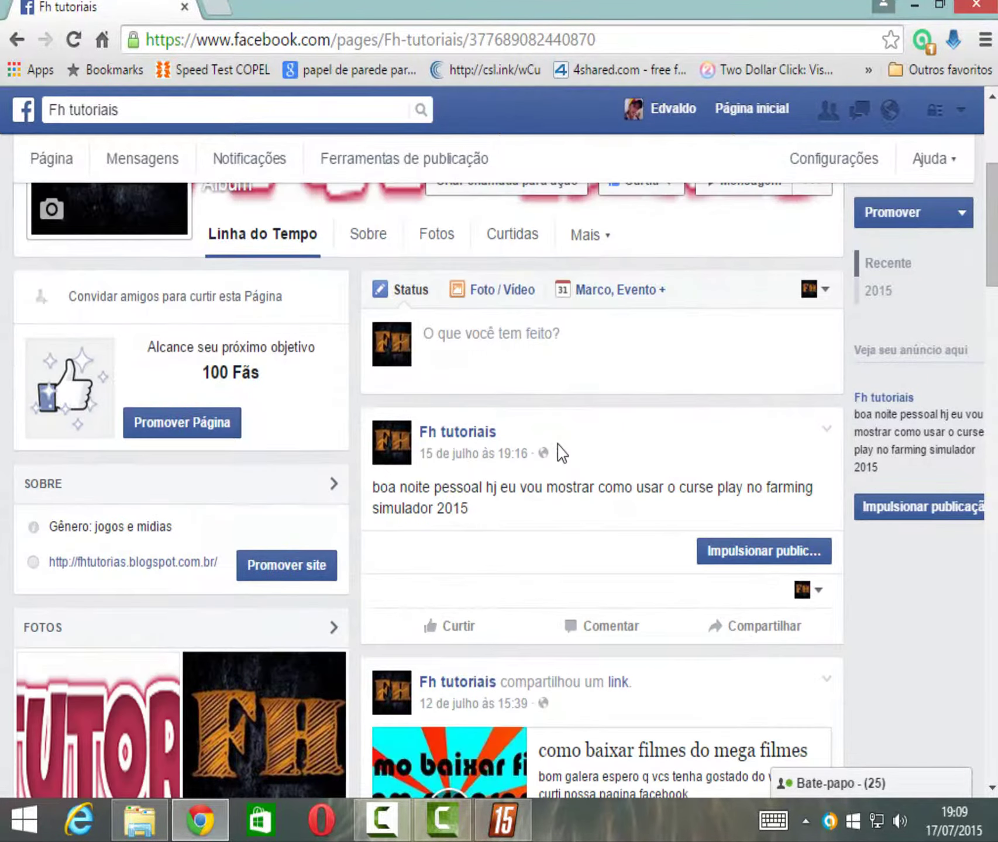
# - Look through the older timeline posts and shared links of the Fh tutoriais page, and minimise the browser
pyautogui.scroll(3, 573, 433)
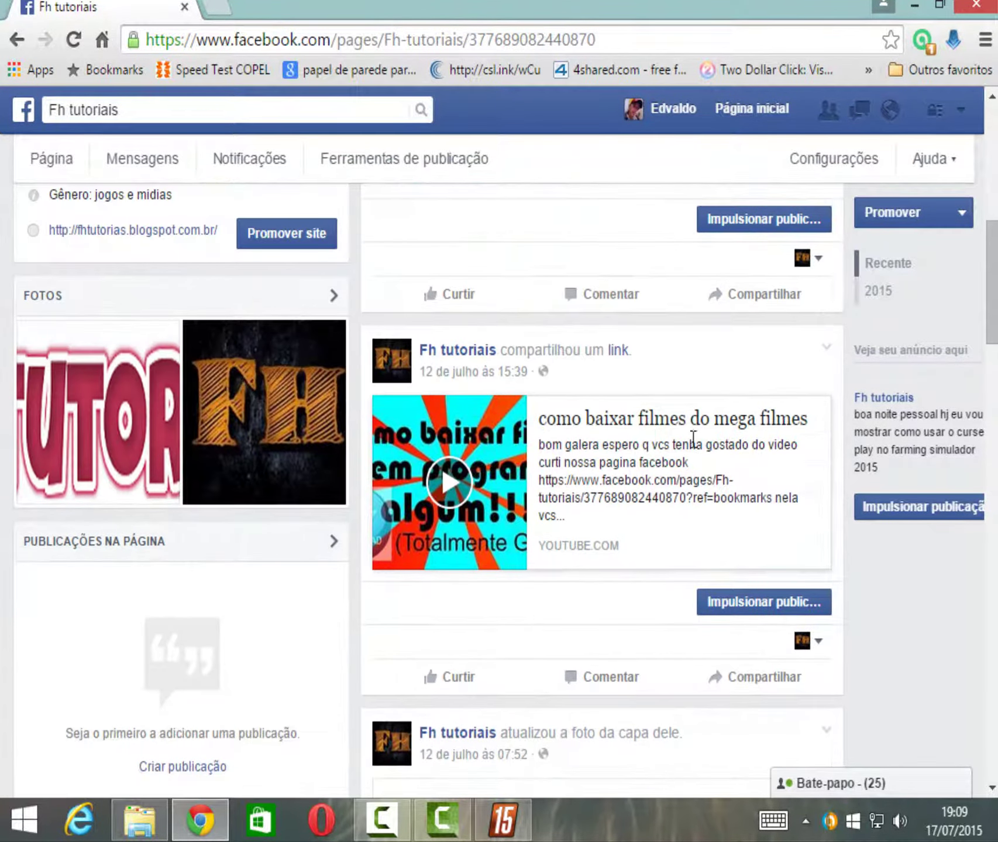
pyautogui.click(668, 488)
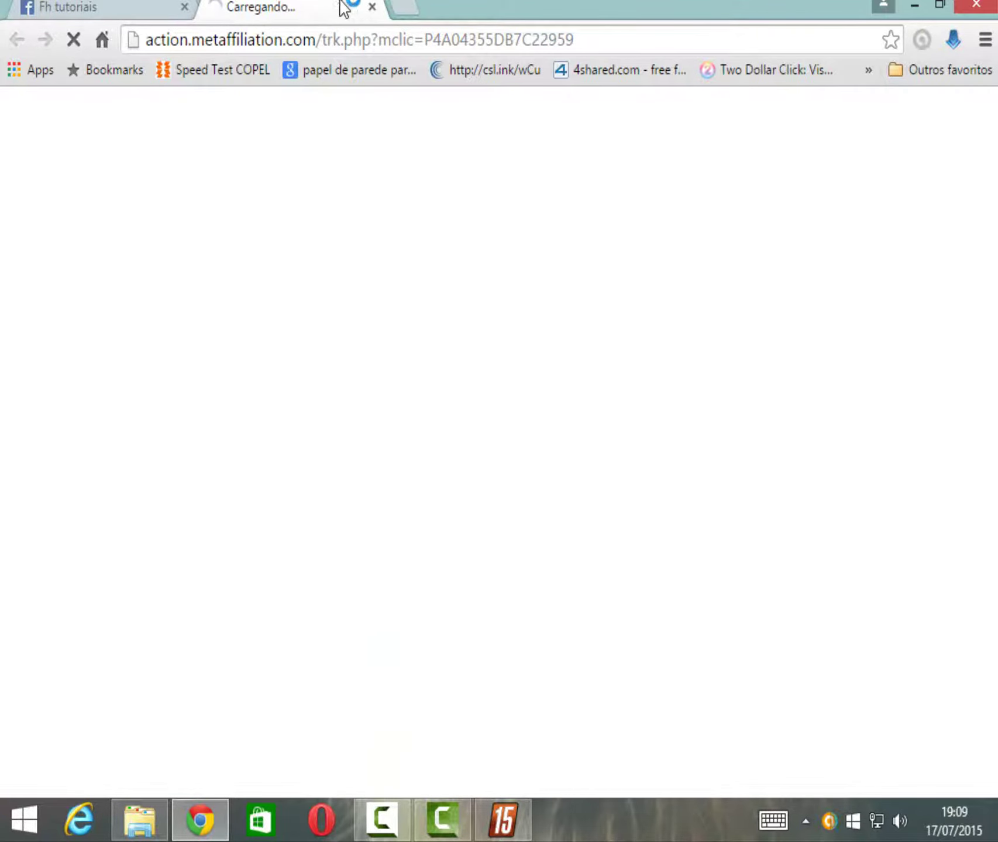
pyautogui.click(371, 7)
pyautogui.scroll(-8, 555, 497)
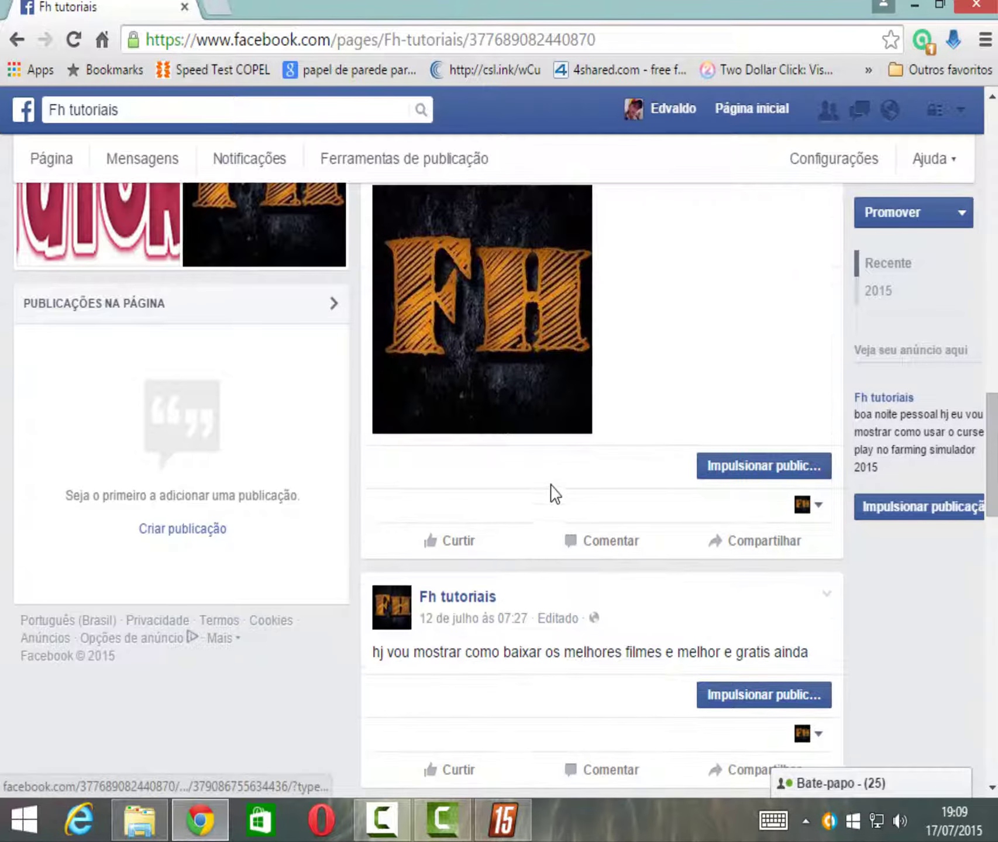
pyautogui.scroll(-5, 555, 462)
pyautogui.scroll(-5, 433, 368)
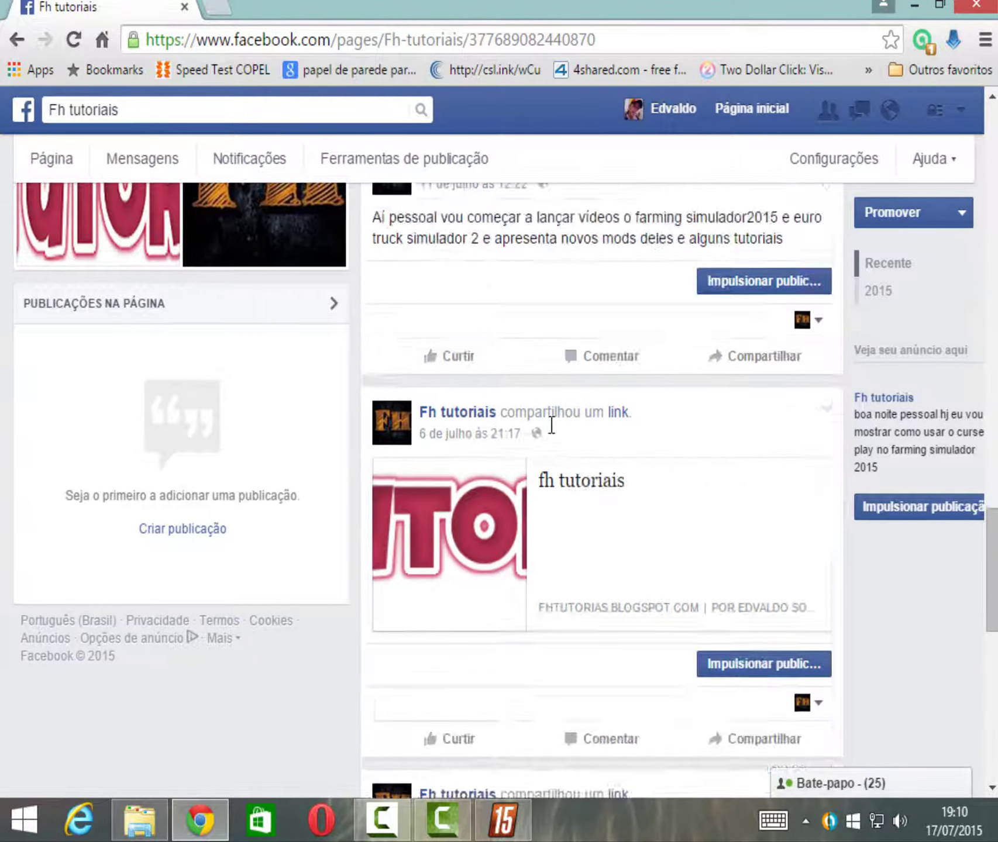
pyautogui.scroll(3, 579, 351)
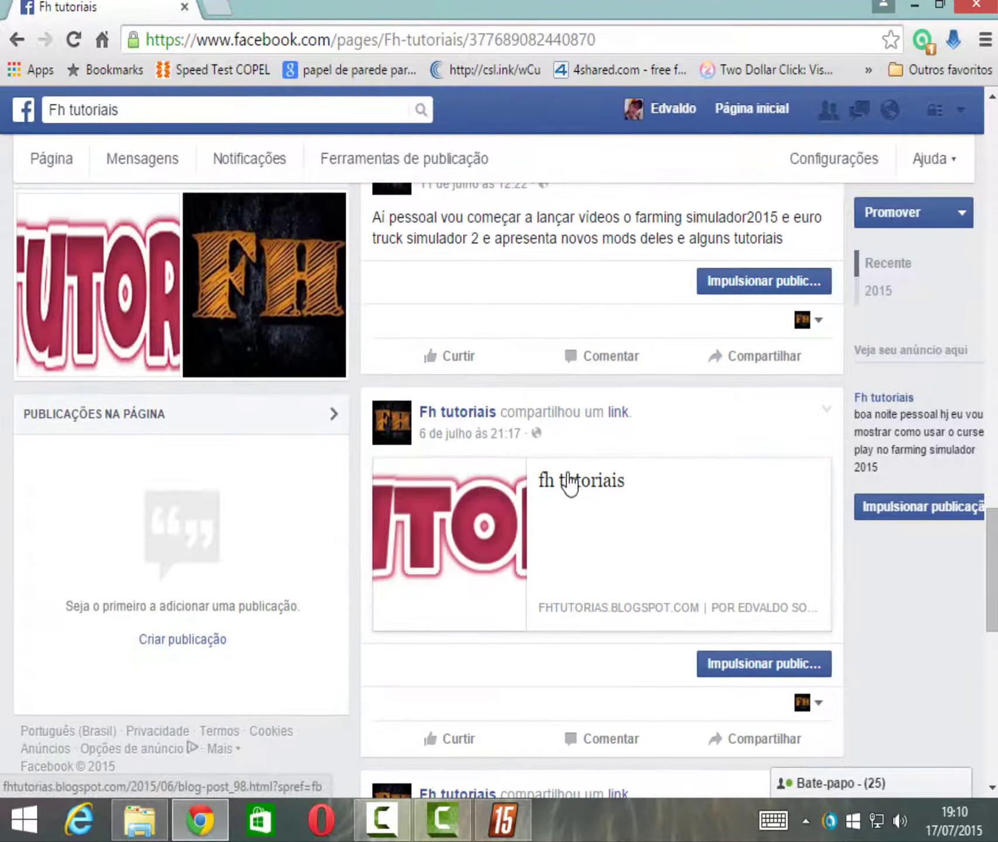
pyautogui.scroll(-2, 570, 480)
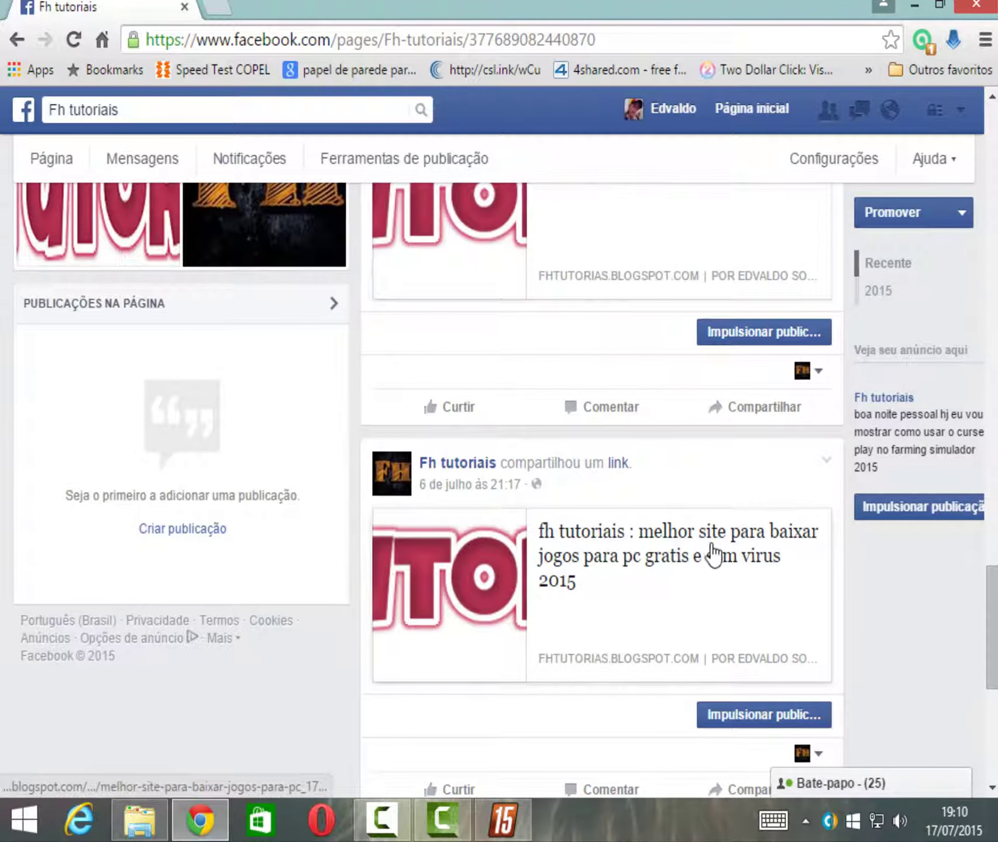
pyautogui.scroll(-7, 651, 585)
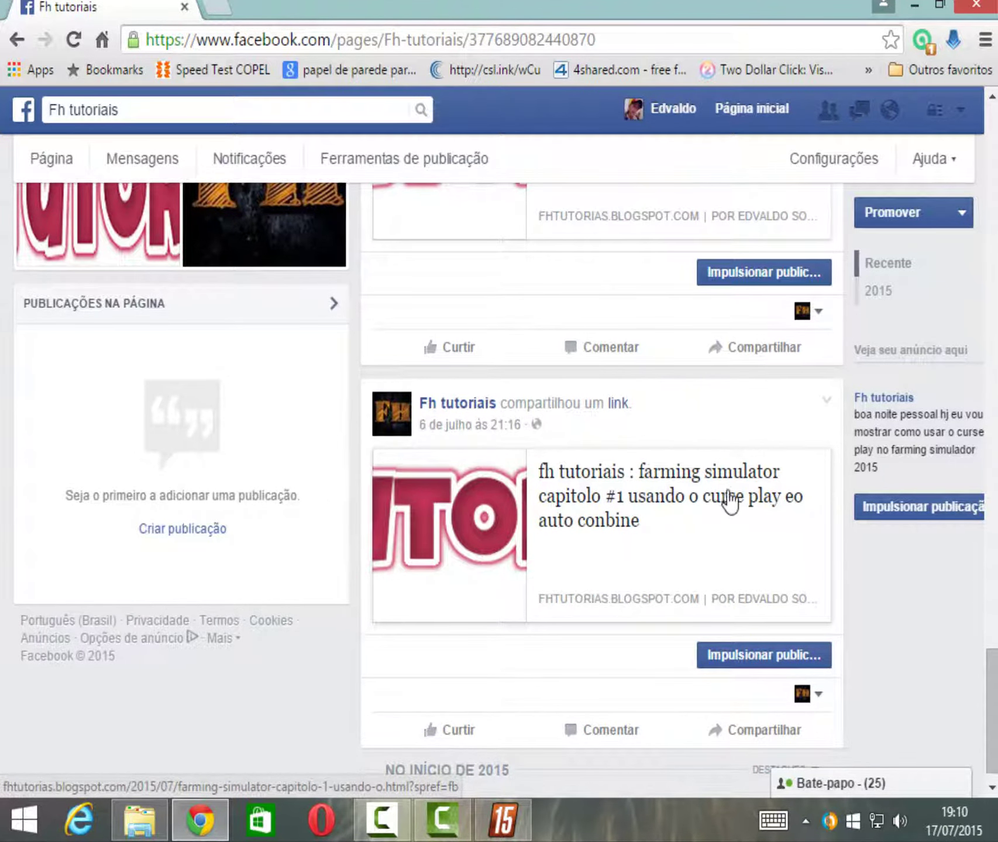
pyautogui.scroll(-1, 576, 547)
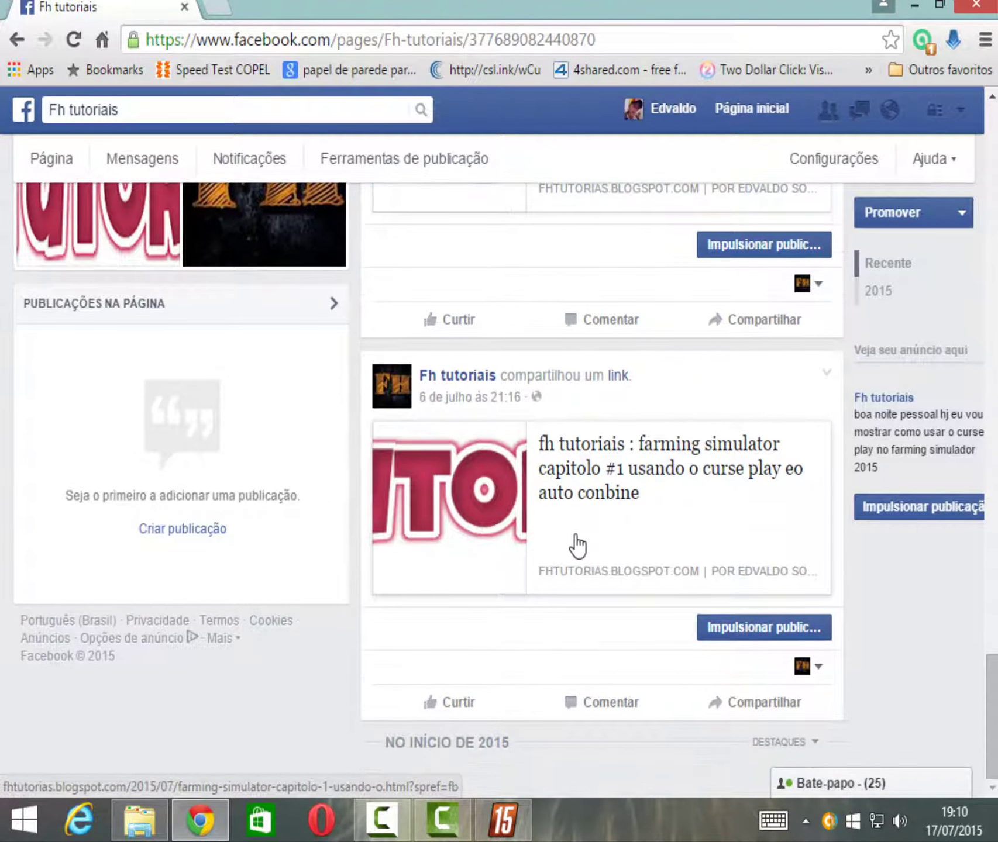
pyautogui.scroll(20, 360, 547)
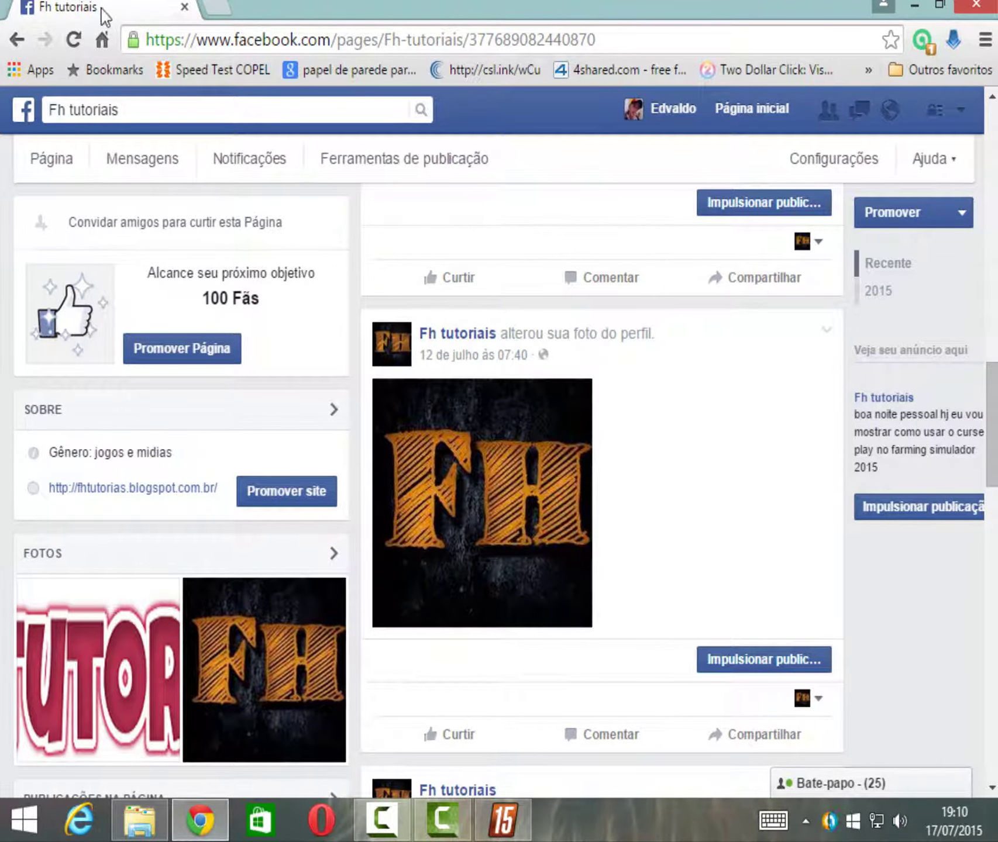
pyautogui.click(914, 5)
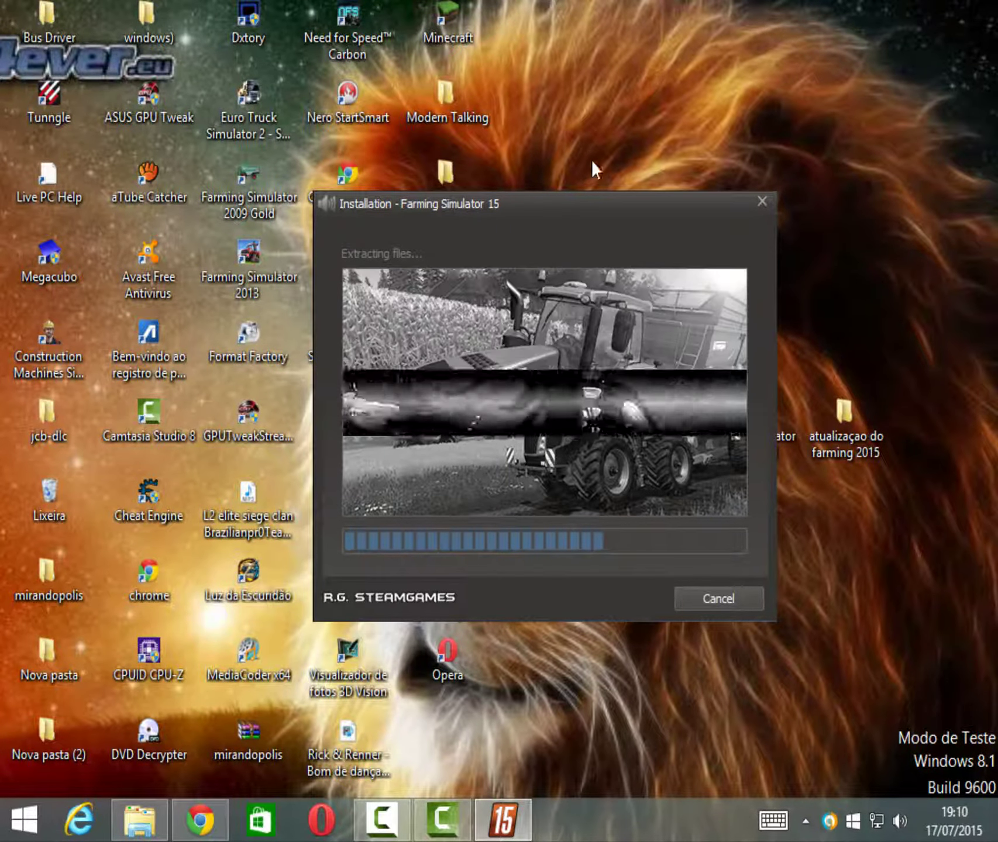
# - Move the Farming Simulator 15 installer window slightly on the desktop and refresh the desktop
pyautogui.moveTo(586, 208); pyautogui.dragTo(548, 220)
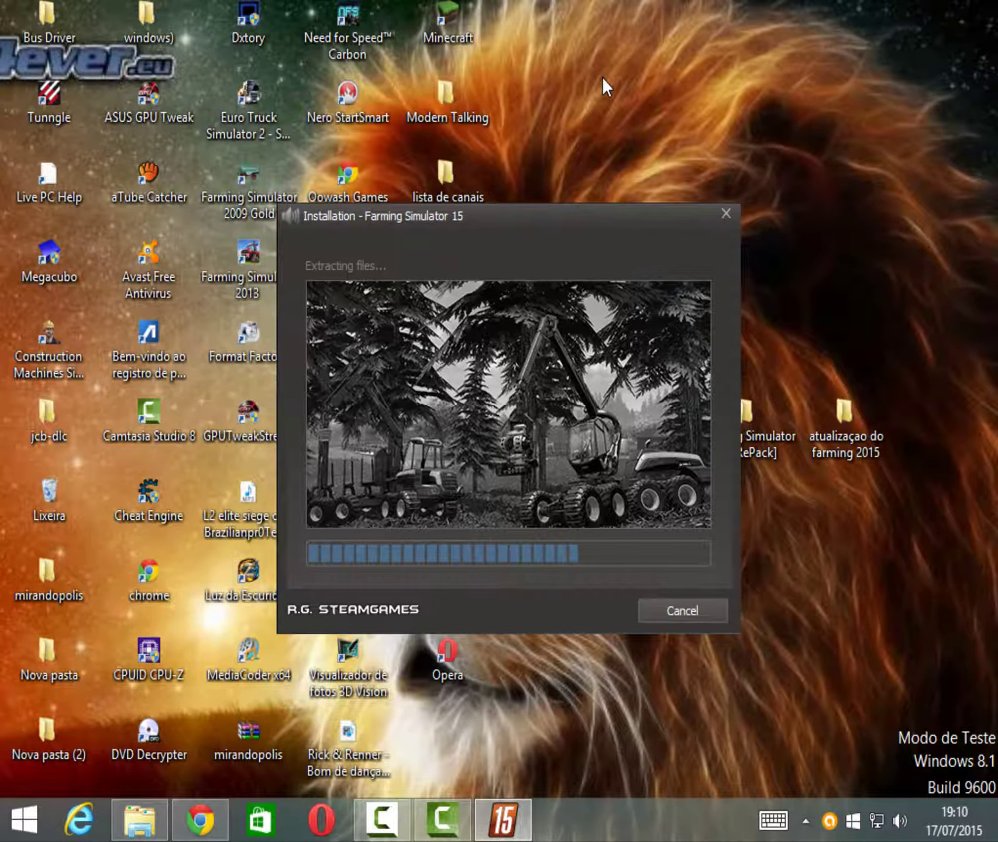
pyautogui.rightClick(602, 77)
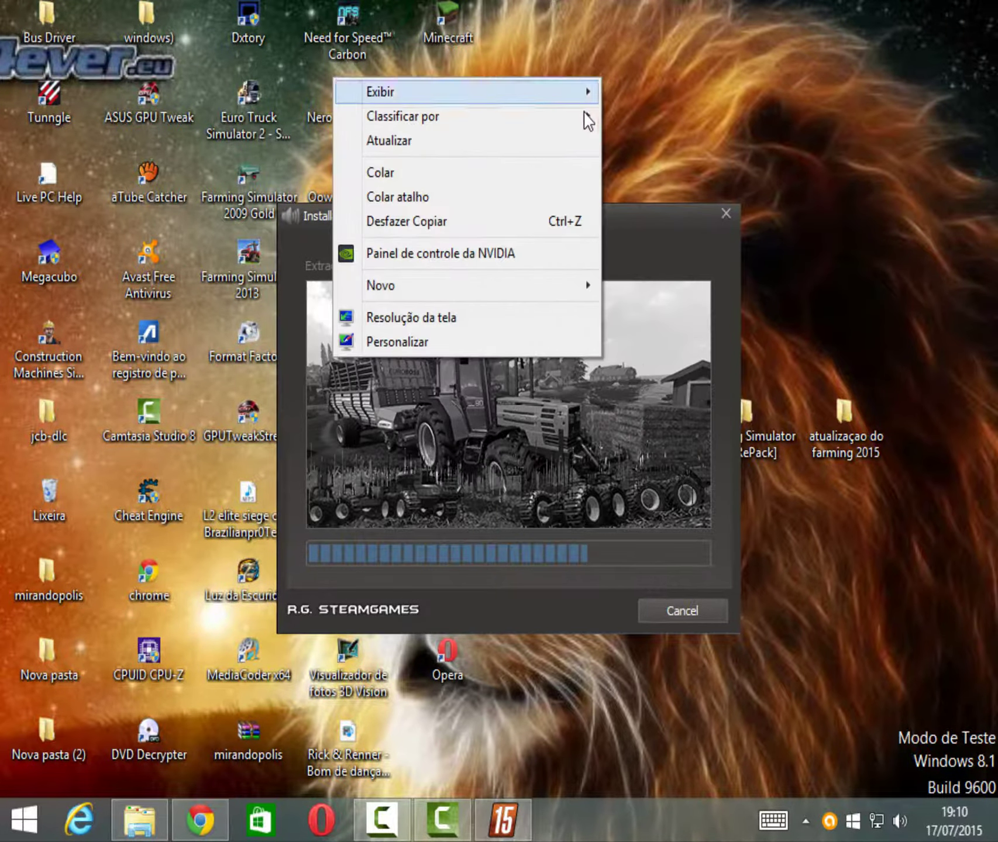
pyautogui.click(509, 143)
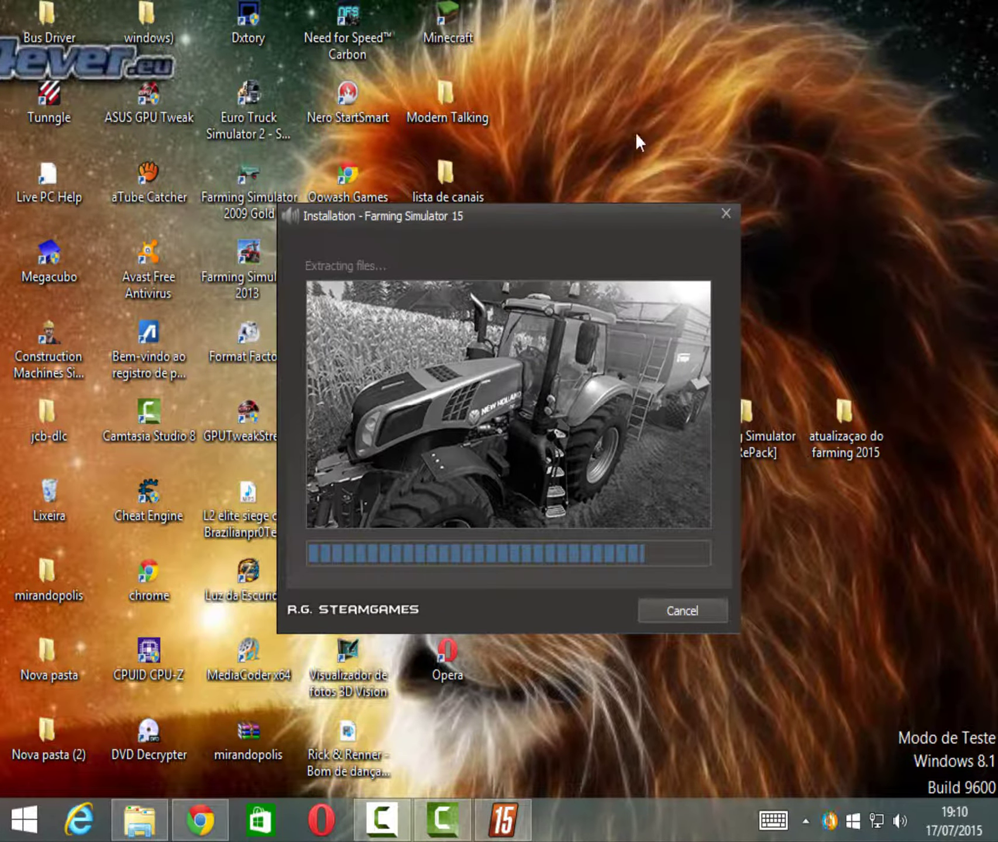
# - Inspect the CODEX and Update subfolders of the desktop folder atualizaçao do farming 2015, and close the folder window
pyautogui.doubleClick(749, 440)
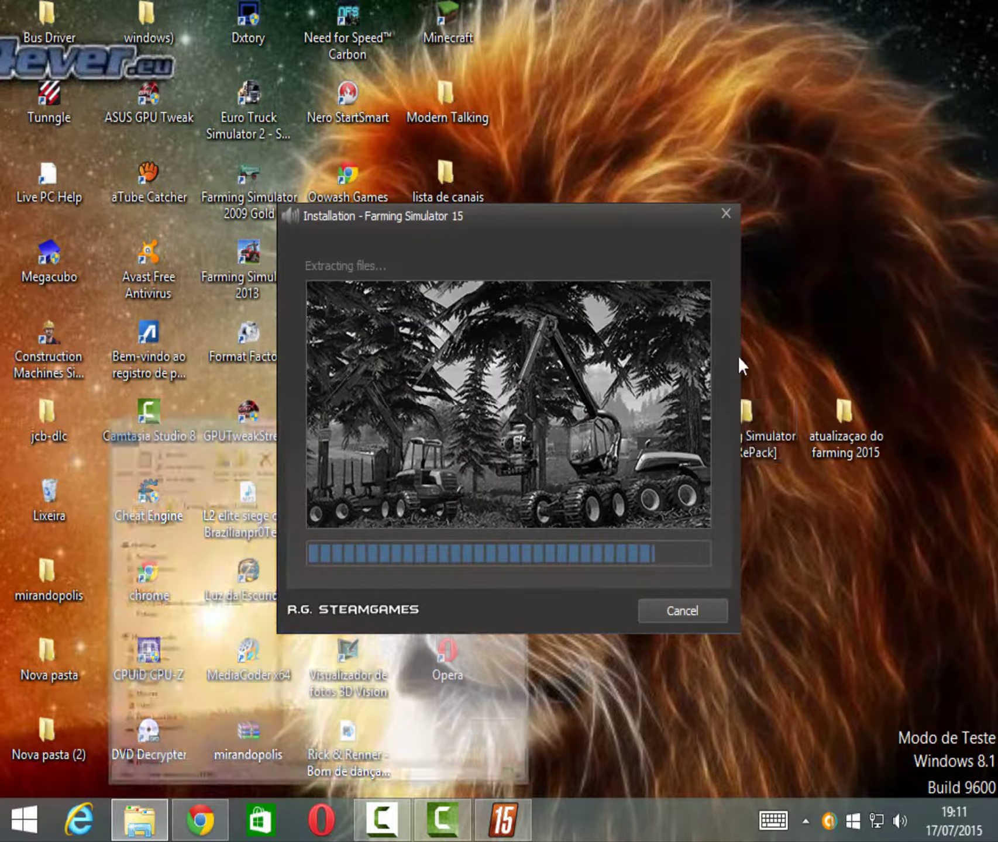
pyautogui.click(864, 29)
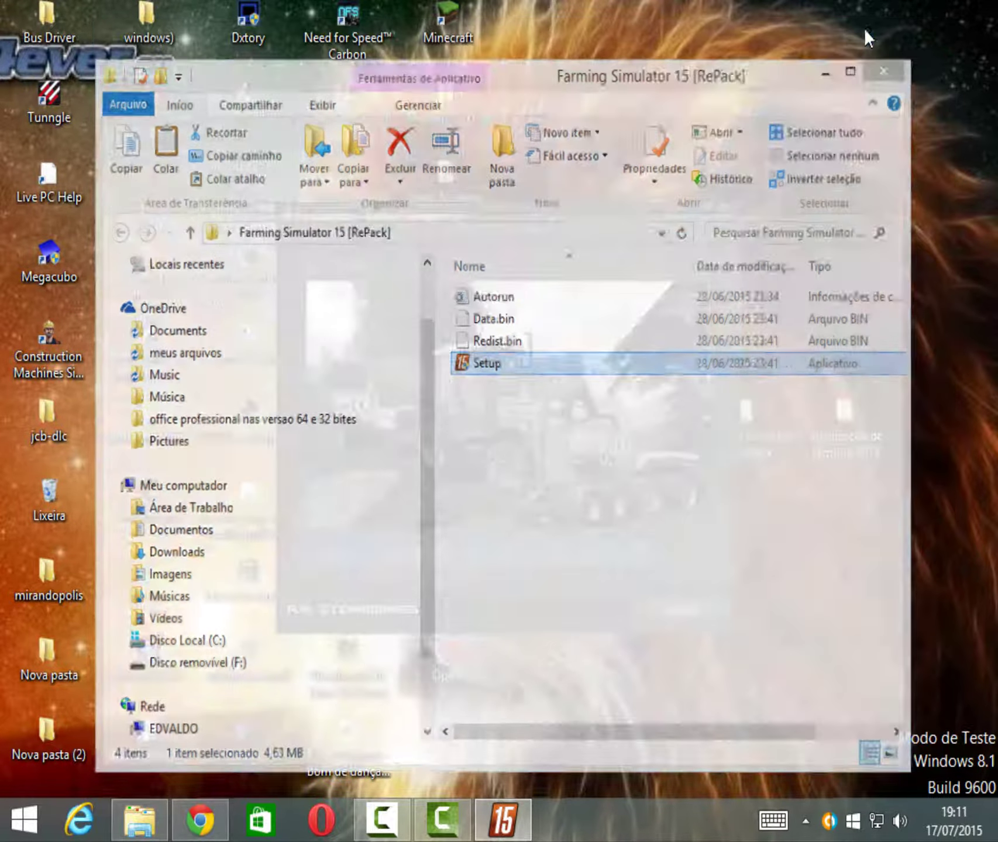
pyautogui.doubleClick(853, 443)
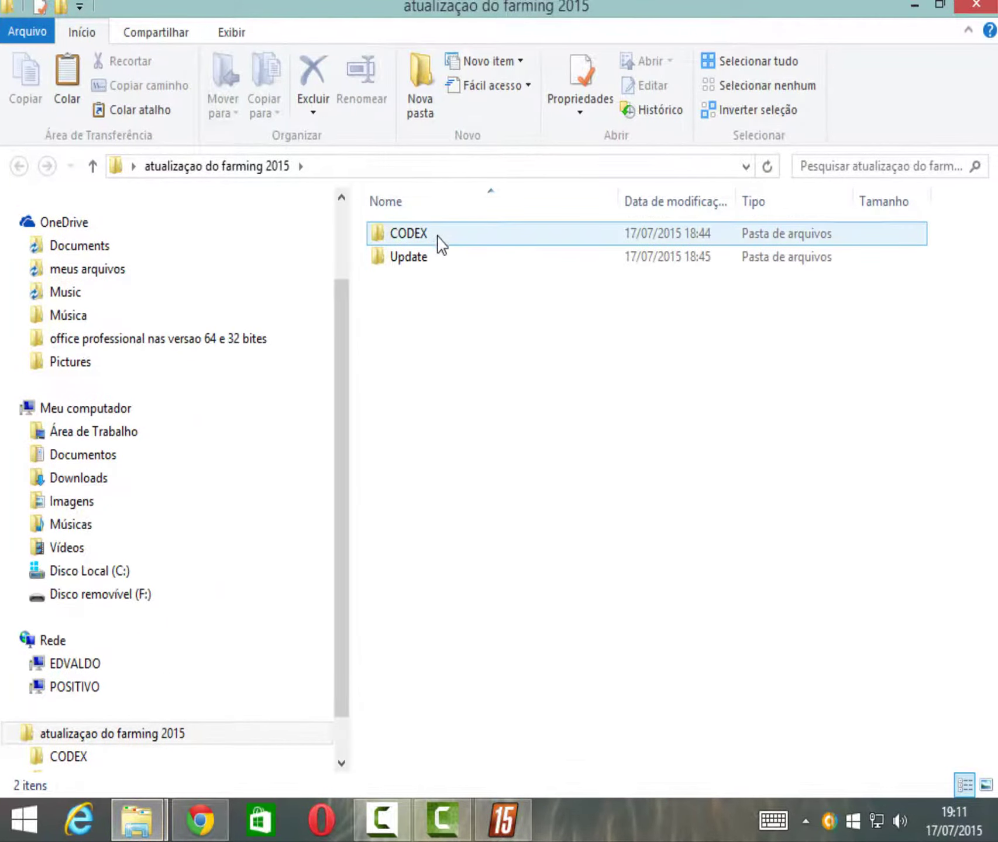
pyautogui.doubleClick(438, 236)
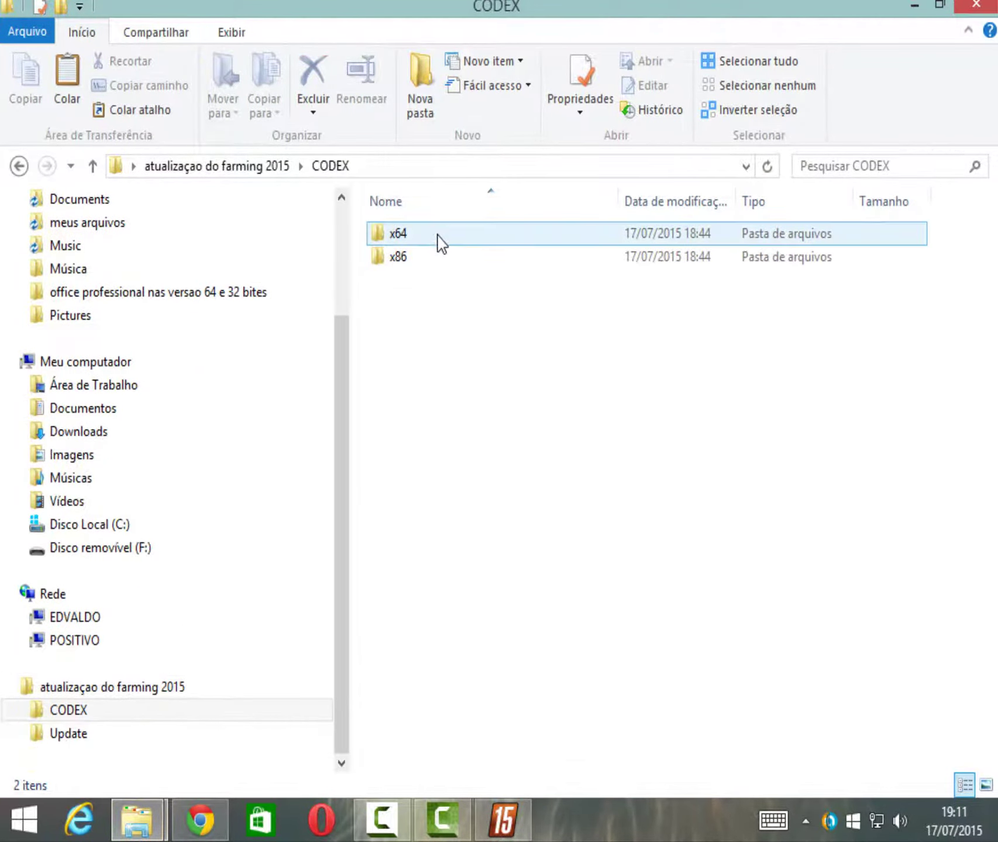
pyautogui.click(19, 167)
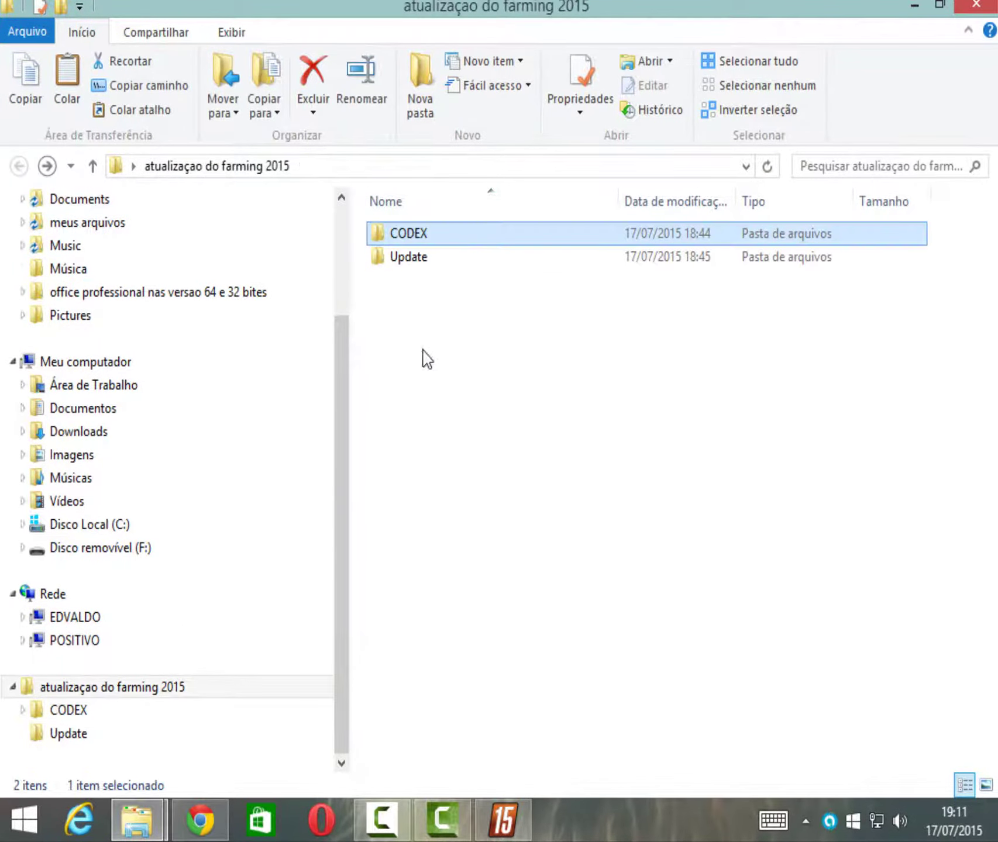
pyautogui.doubleClick(431, 264)
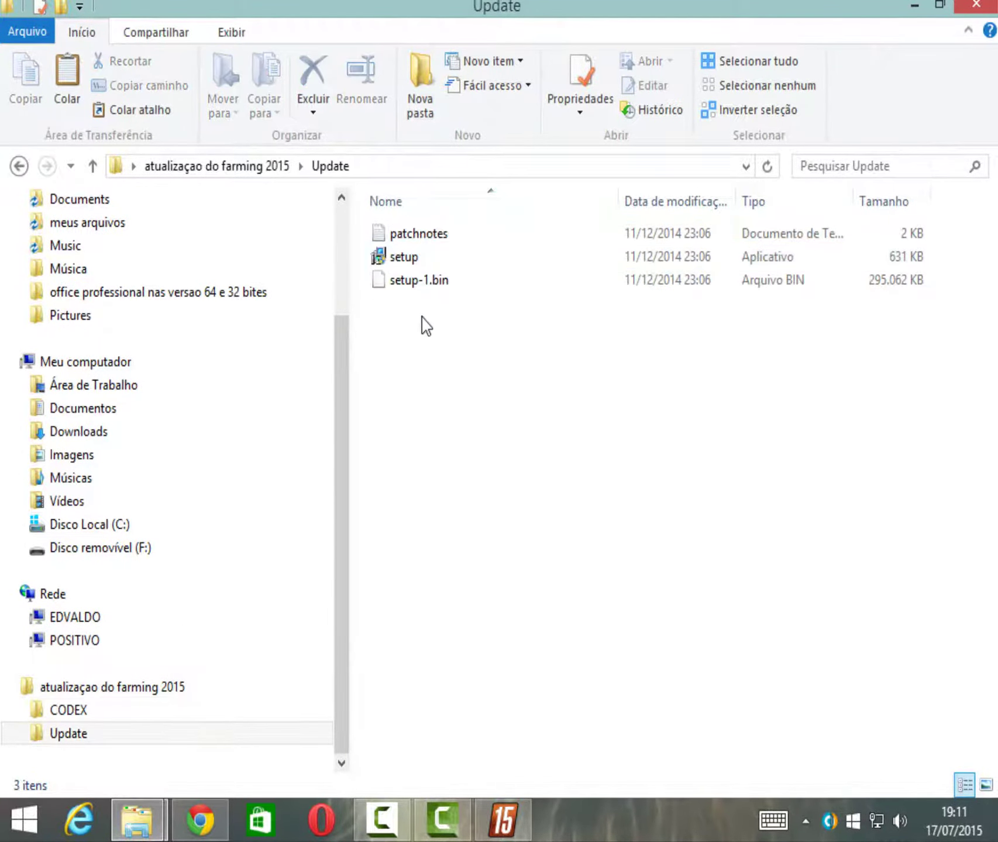
pyautogui.click(19, 166)
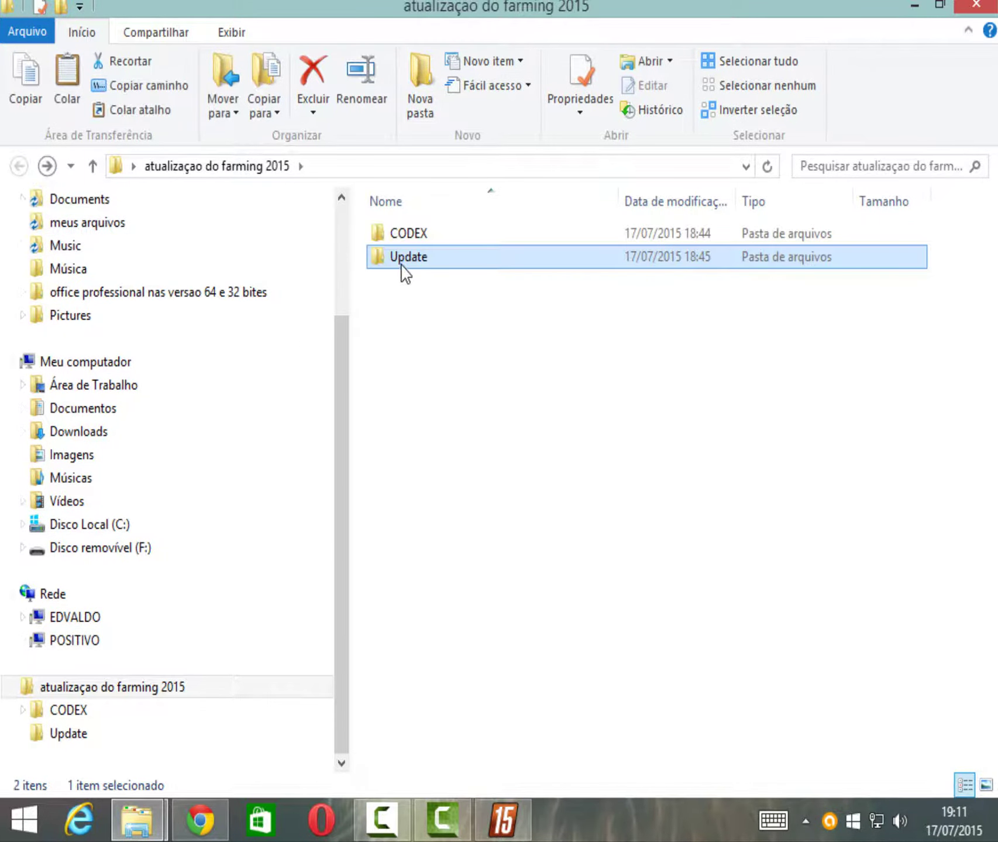
pyautogui.click(973, 7)
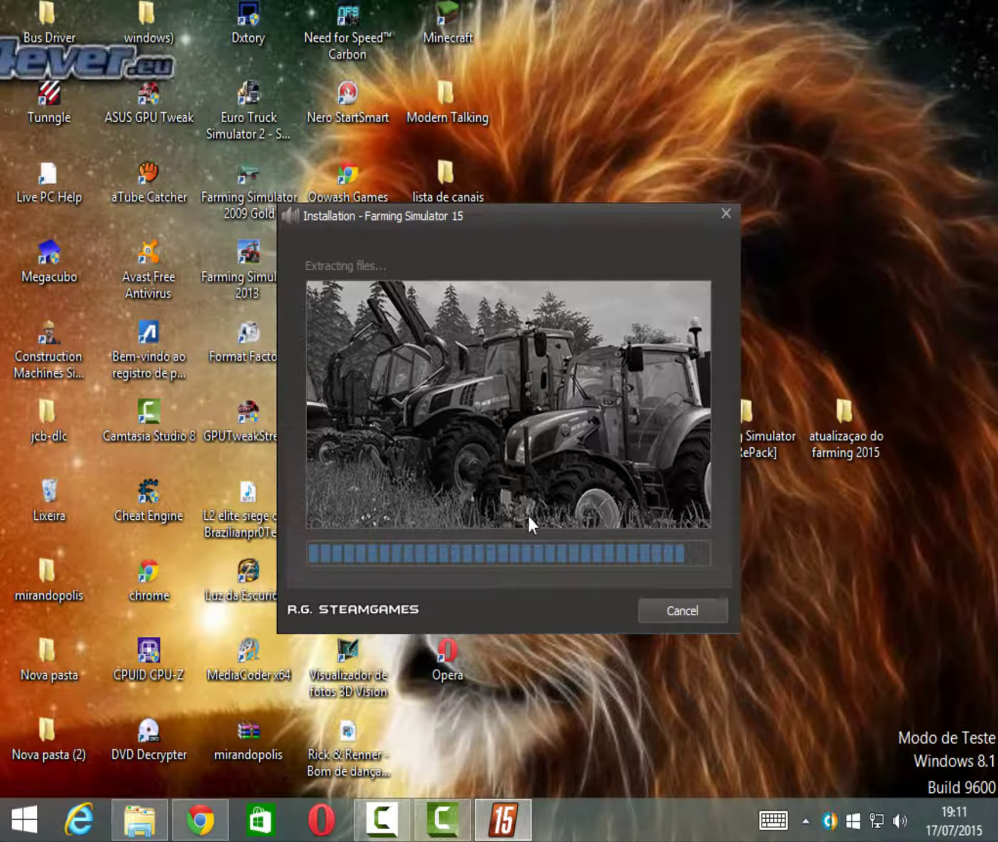
# - Wait for the file extraction to end, finish the Farming Simulator 15 installer, and refresh the desktop
pyautogui.click(381, 818)
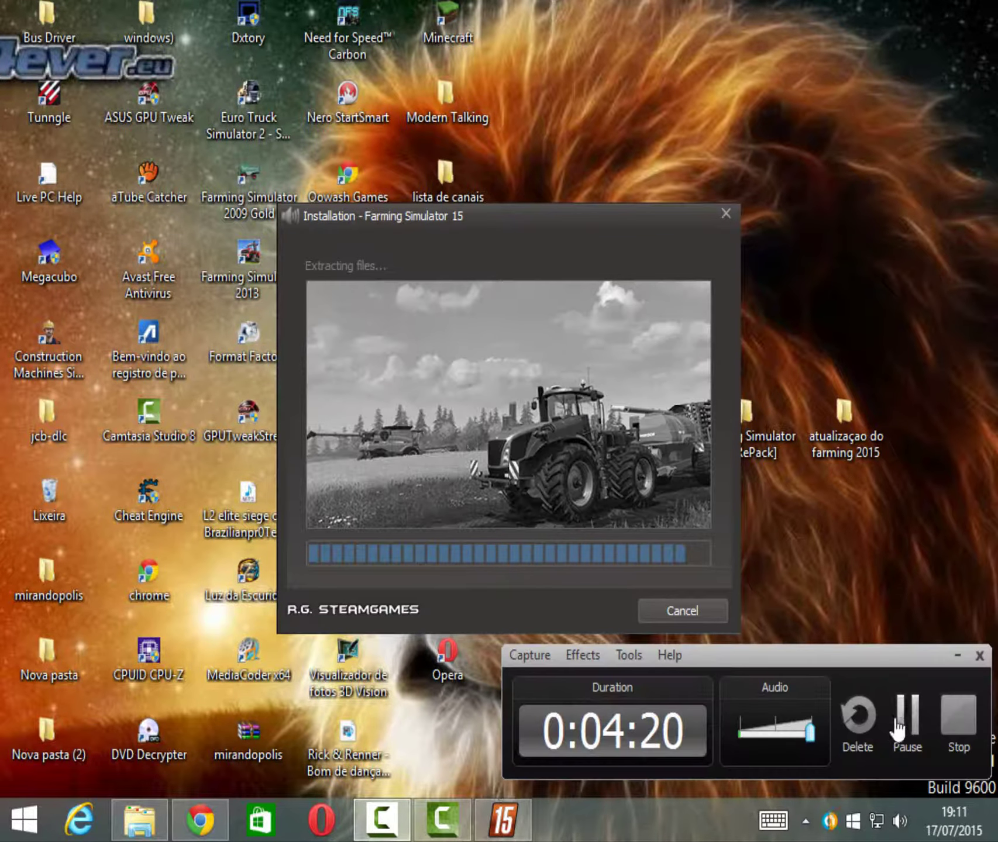
pyautogui.click(898, 728)
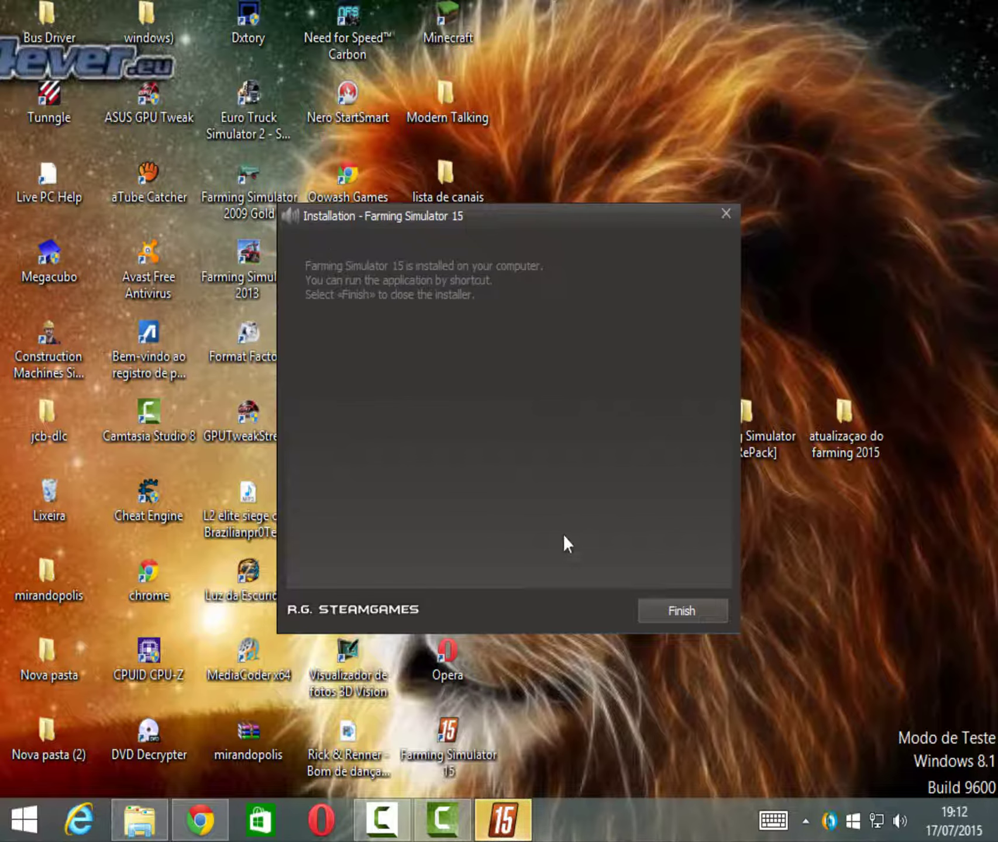
pyautogui.click(673, 610)
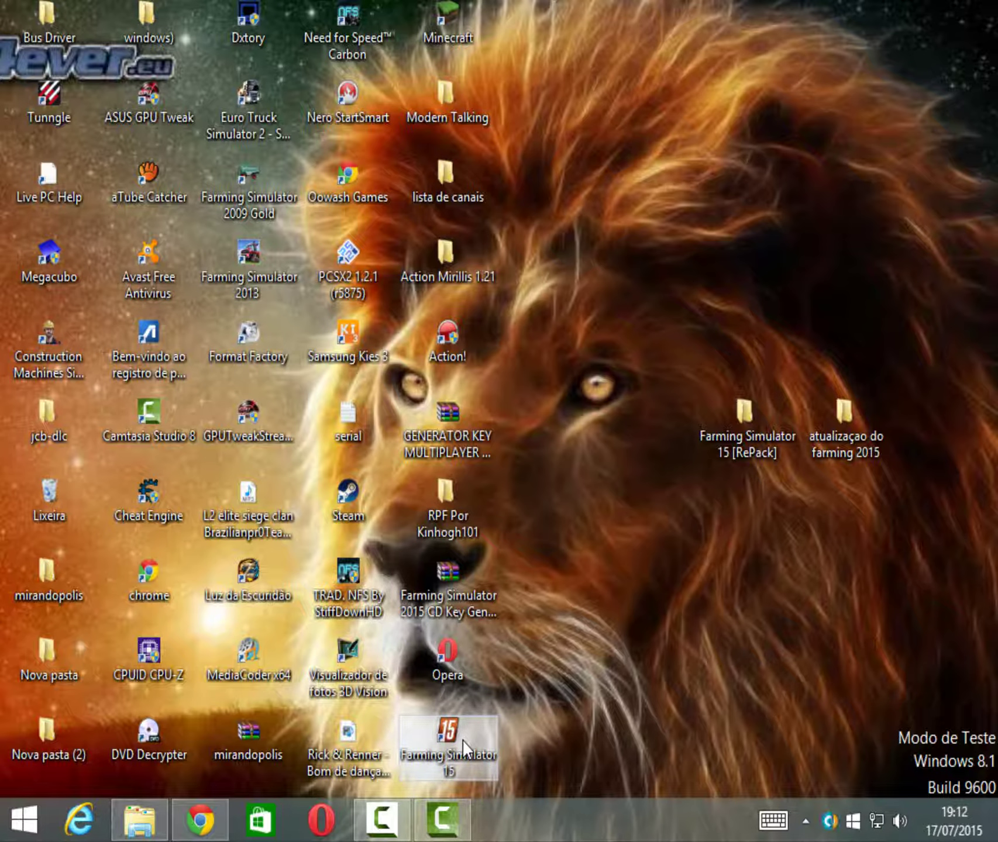
pyautogui.rightClick(637, 188)
pyautogui.click(549, 234)
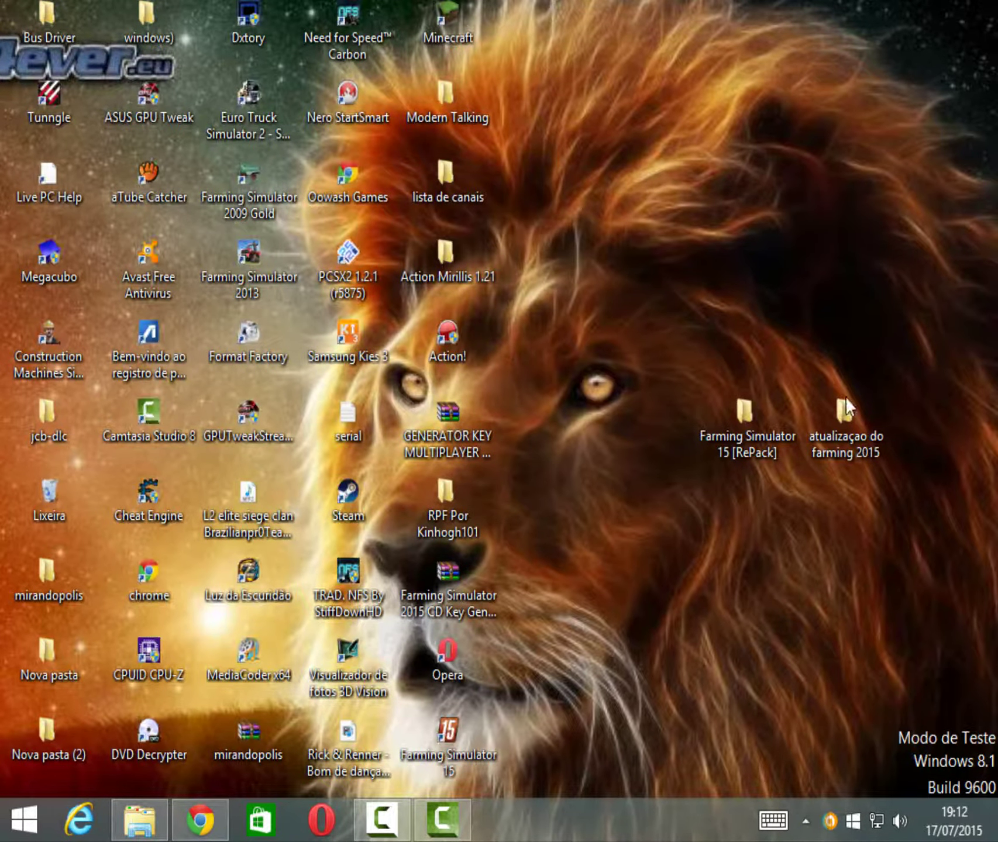
# - Try to launch Farming Simulator 15 from its desktop shortcut and dismiss the dialogs
pyautogui.click(456, 744)
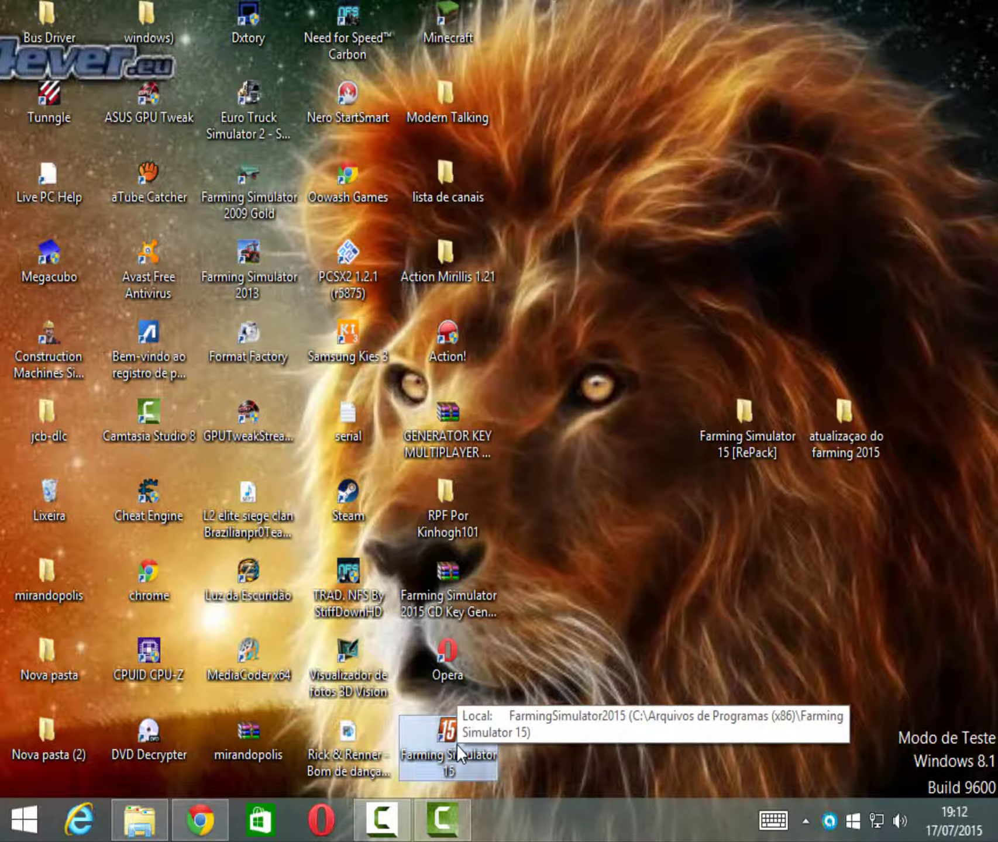
pyautogui.doubleClick(456, 744)
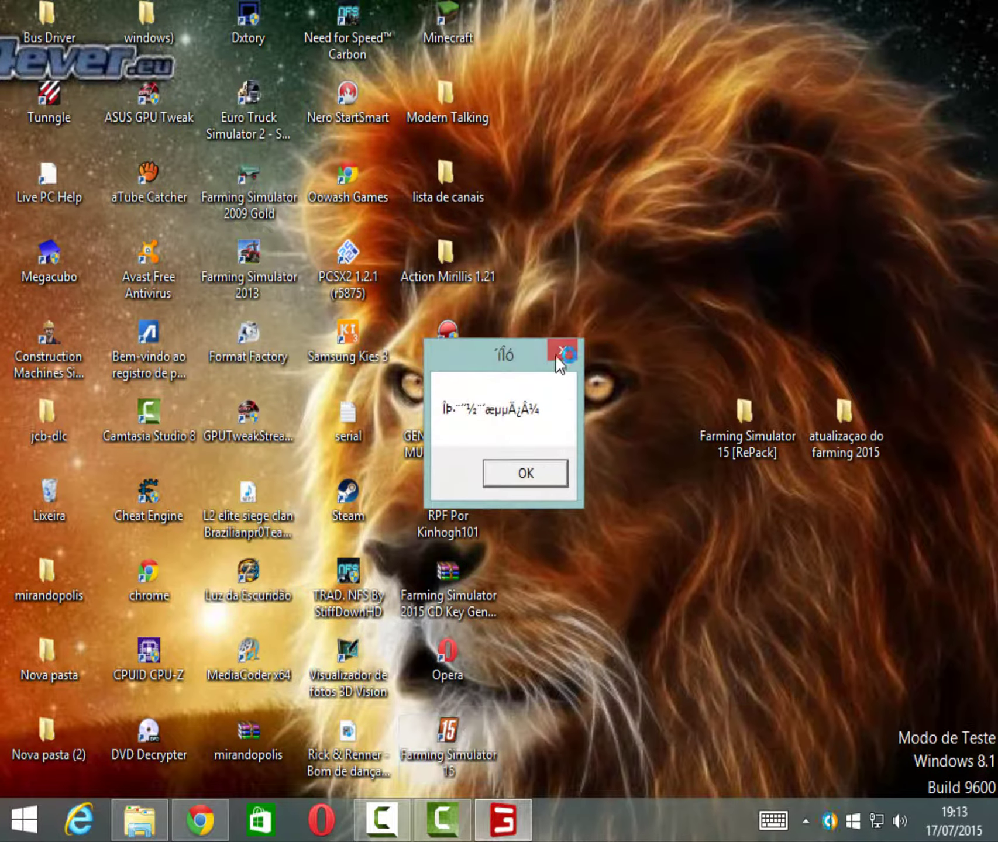
pyautogui.click(539, 477)
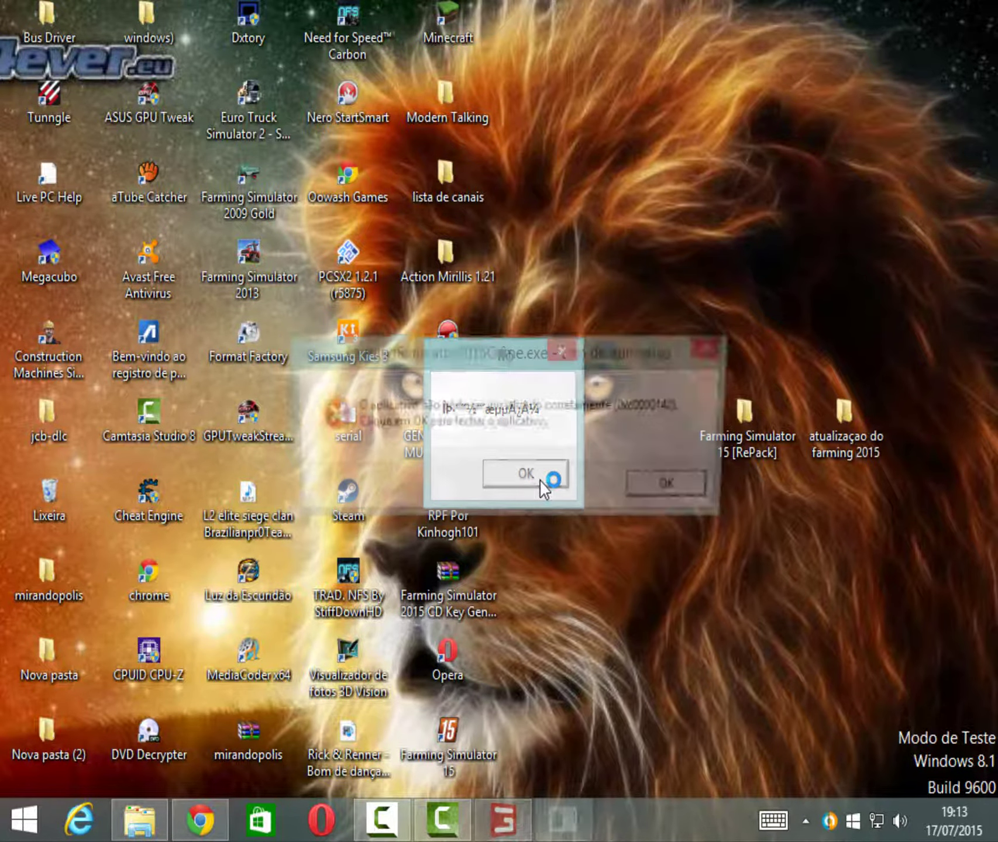
pyautogui.click(712, 345)
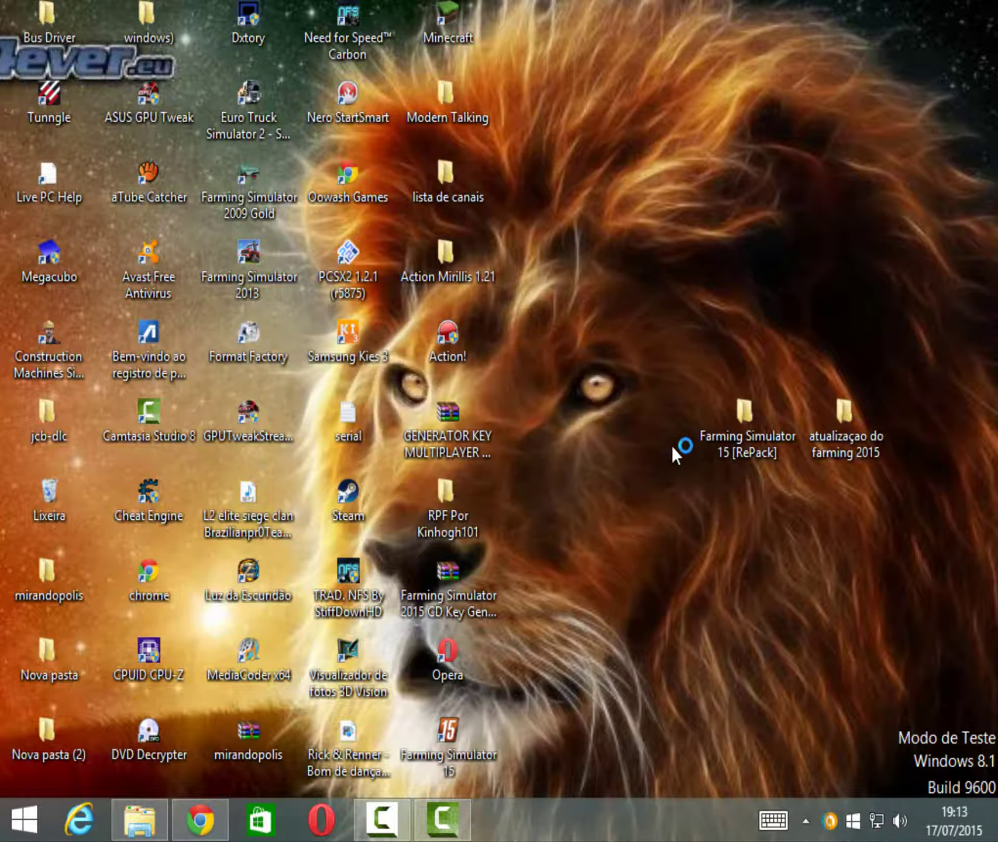
pyautogui.rightClick(603, 208)
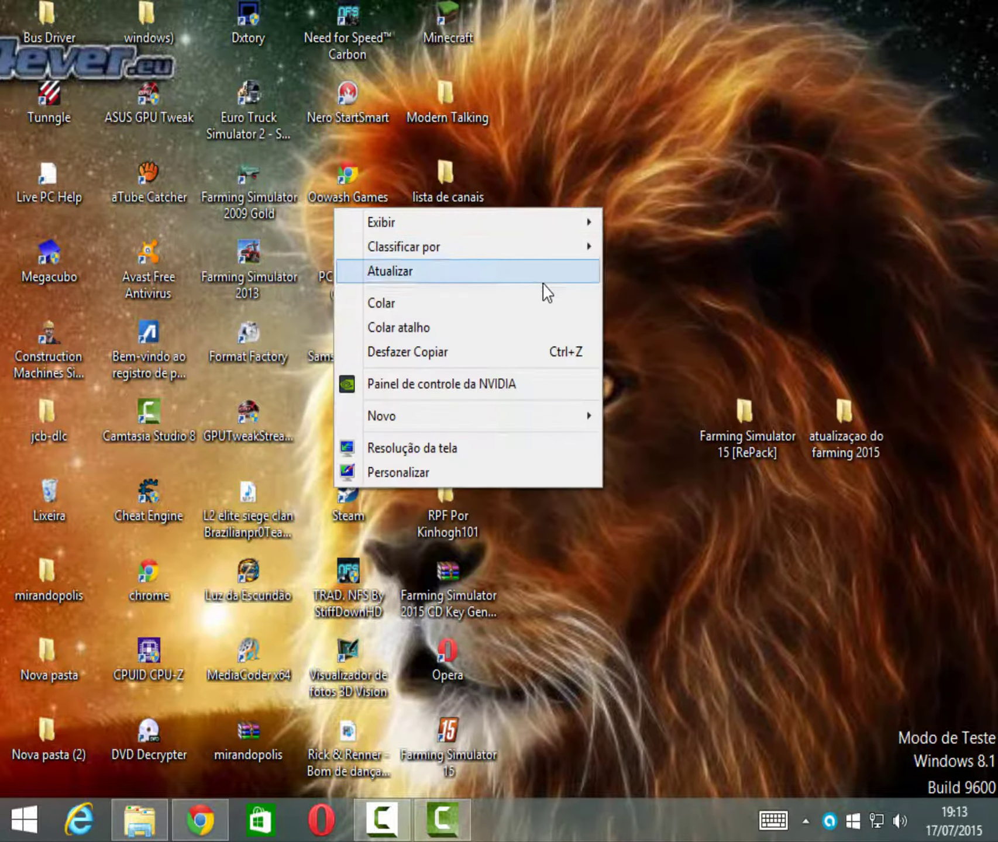
pyautogui.click(474, 276)
pyautogui.rightClick(536, 213)
pyautogui.click(462, 278)
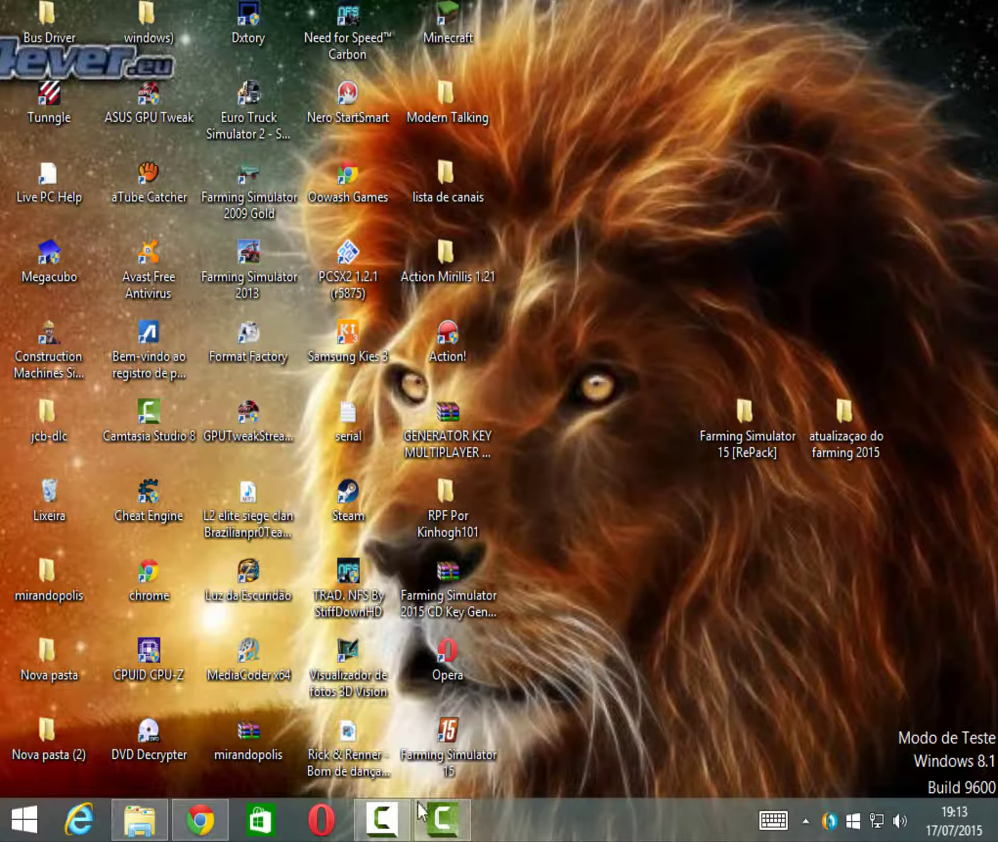
# - Copy the x64 and x86 folders from CODEX in atualizaçao do farming 2015 and minimise the folder window
pyautogui.doubleClick(846, 419)
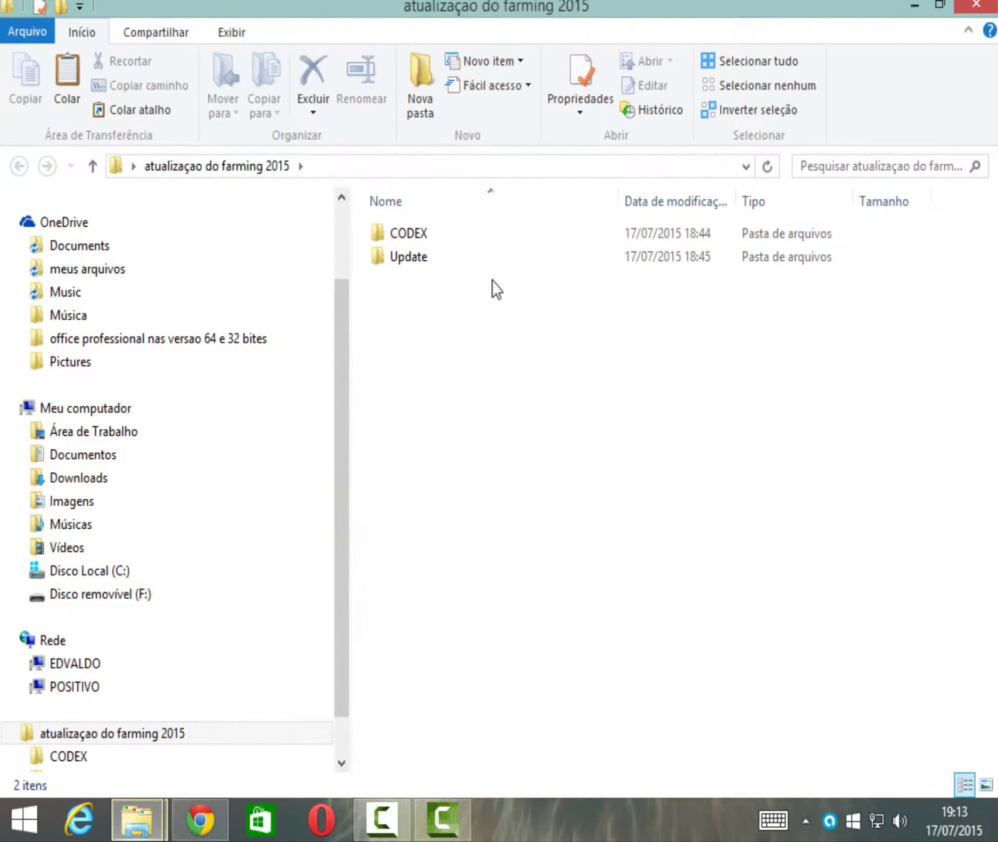
pyautogui.doubleClick(425, 243)
pyautogui.moveTo(406, 307); pyautogui.dragTo(425, 240)
pyautogui.rightClick(422, 260)
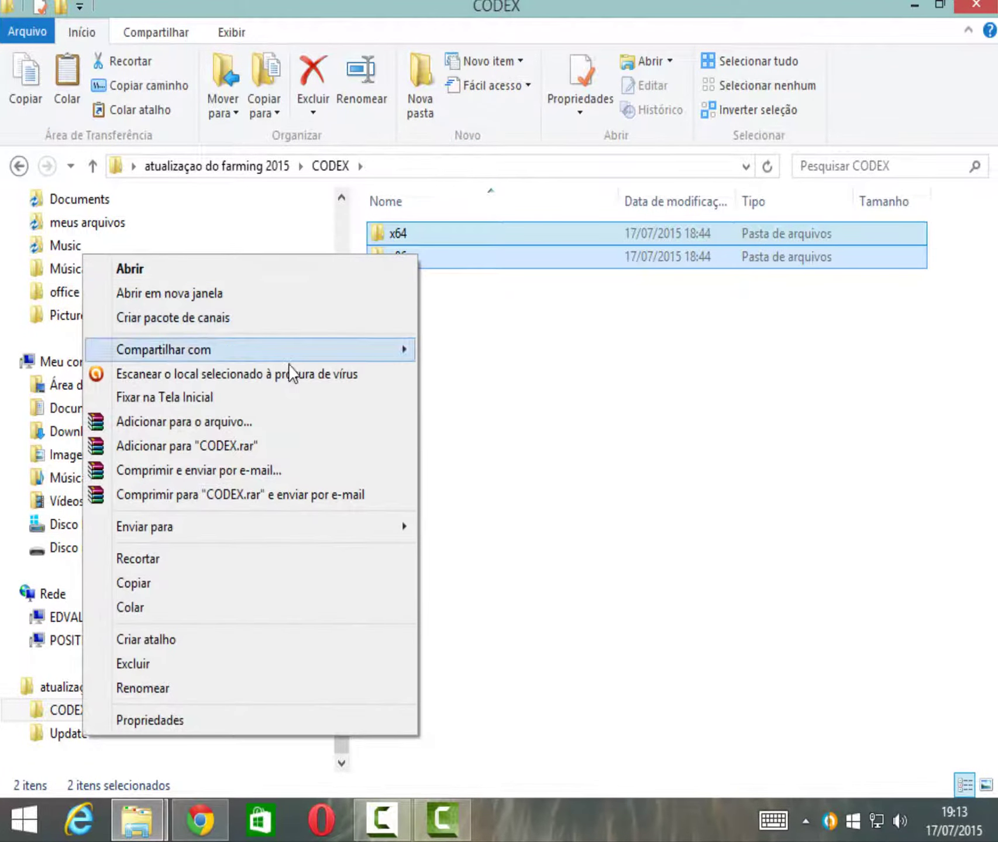
pyautogui.click(232, 585)
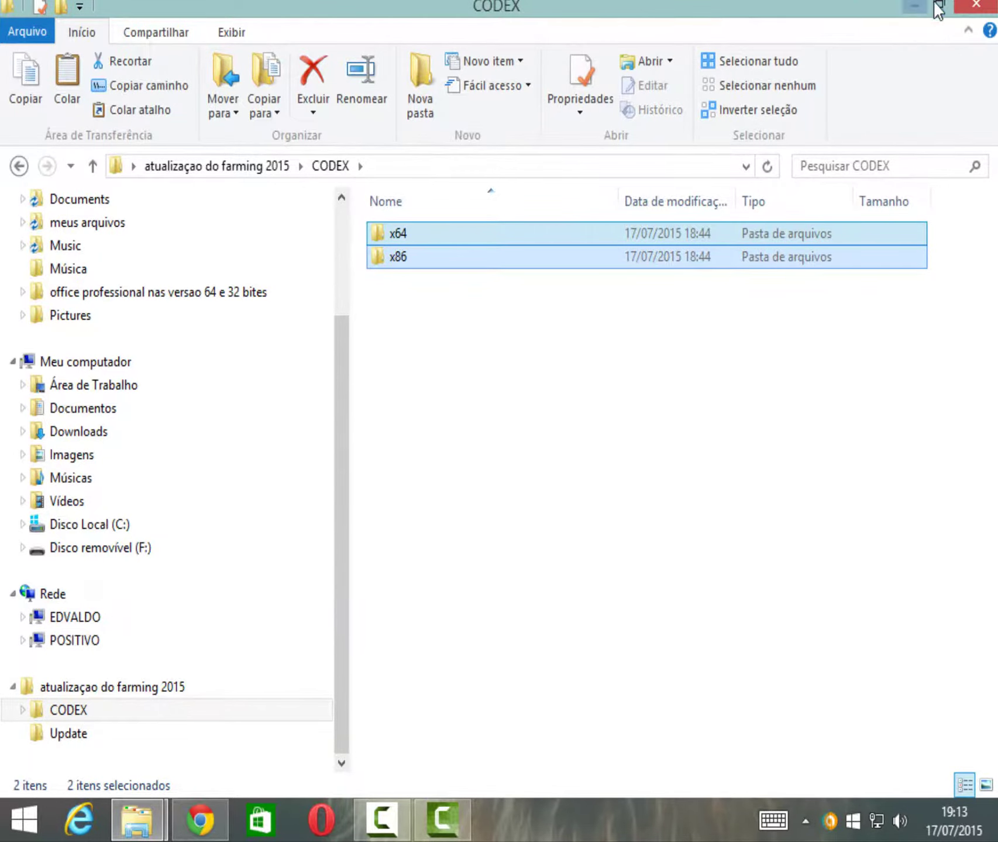
pyautogui.click(914, 5)
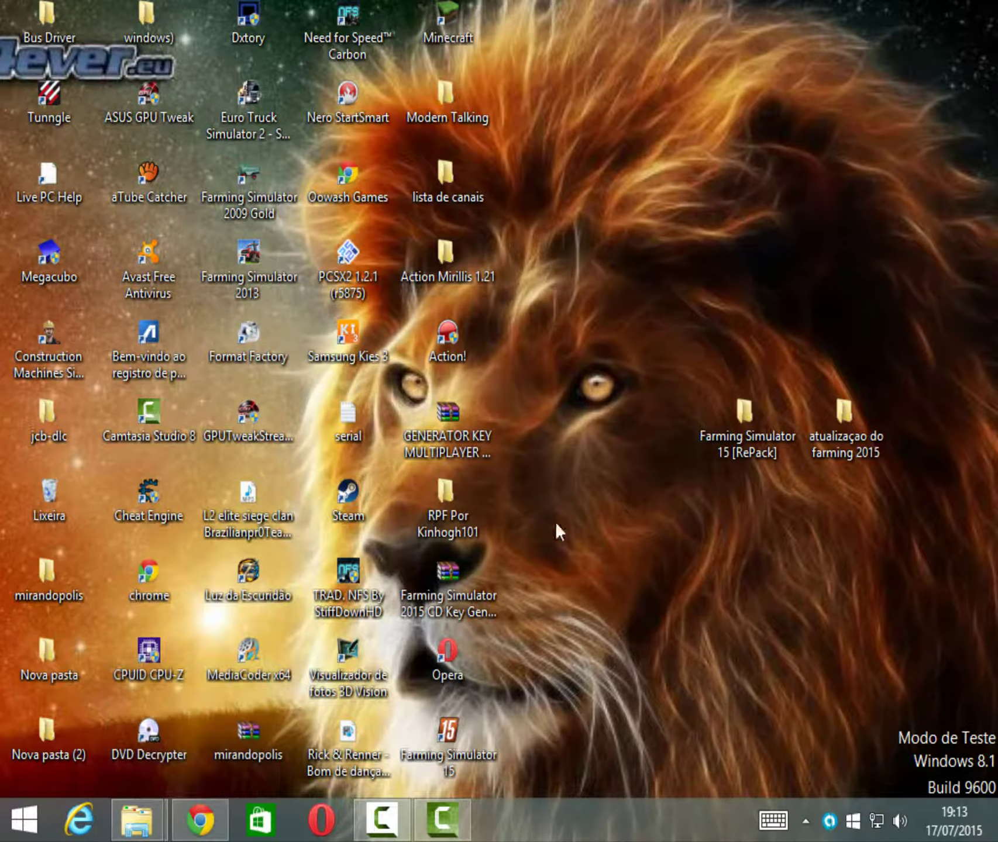
# - Paste the copied x64 and x86 folders into the Farming Simulator 15 installation folder, replacing existing files and granting administrator permission
pyautogui.rightClick(457, 735)
pyautogui.click(205, 280)
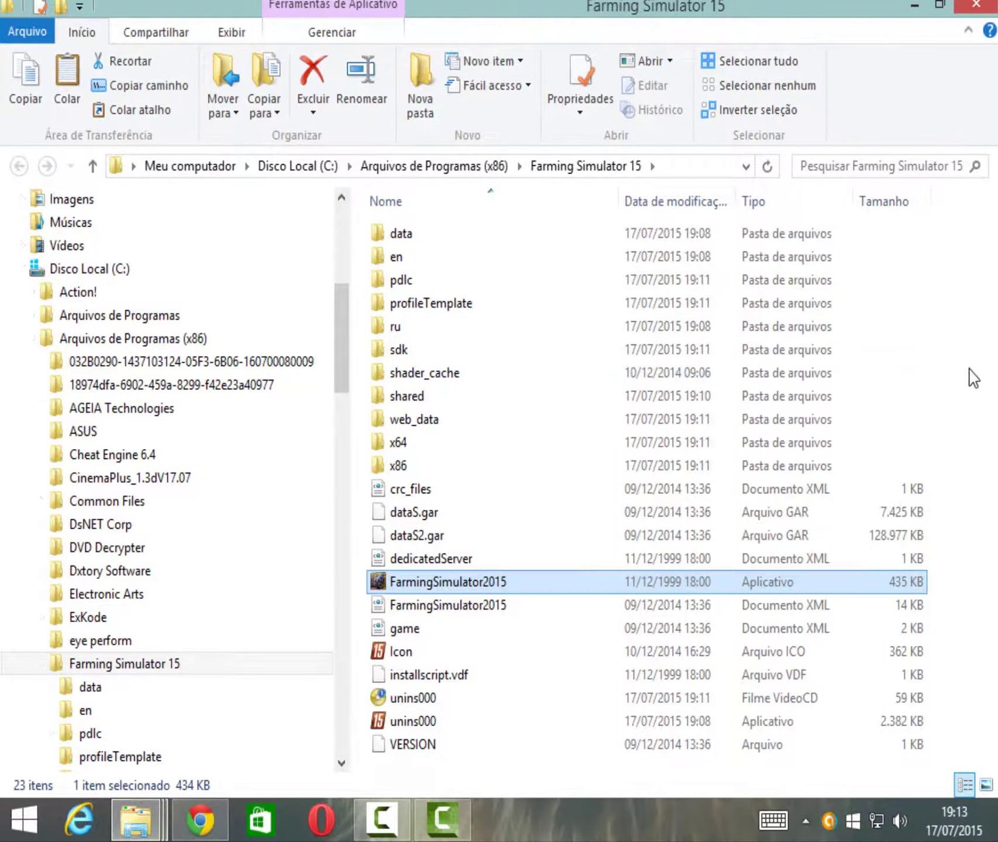
pyautogui.rightClick(973, 368)
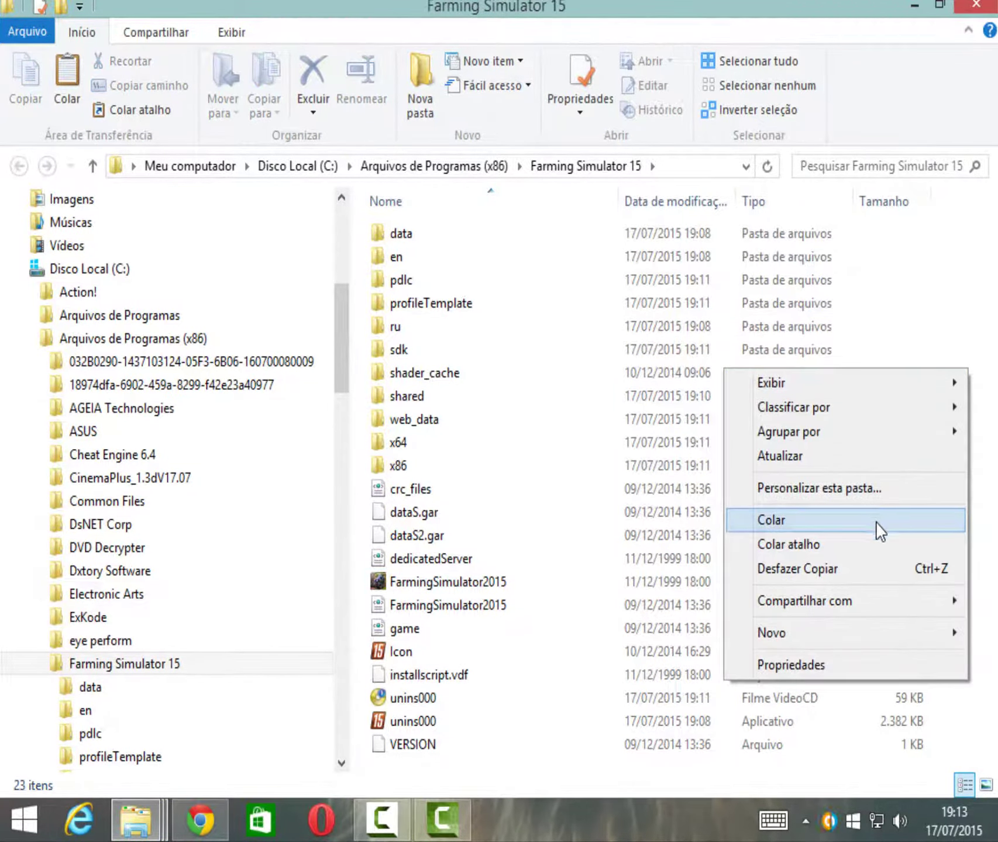
pyautogui.click(879, 531)
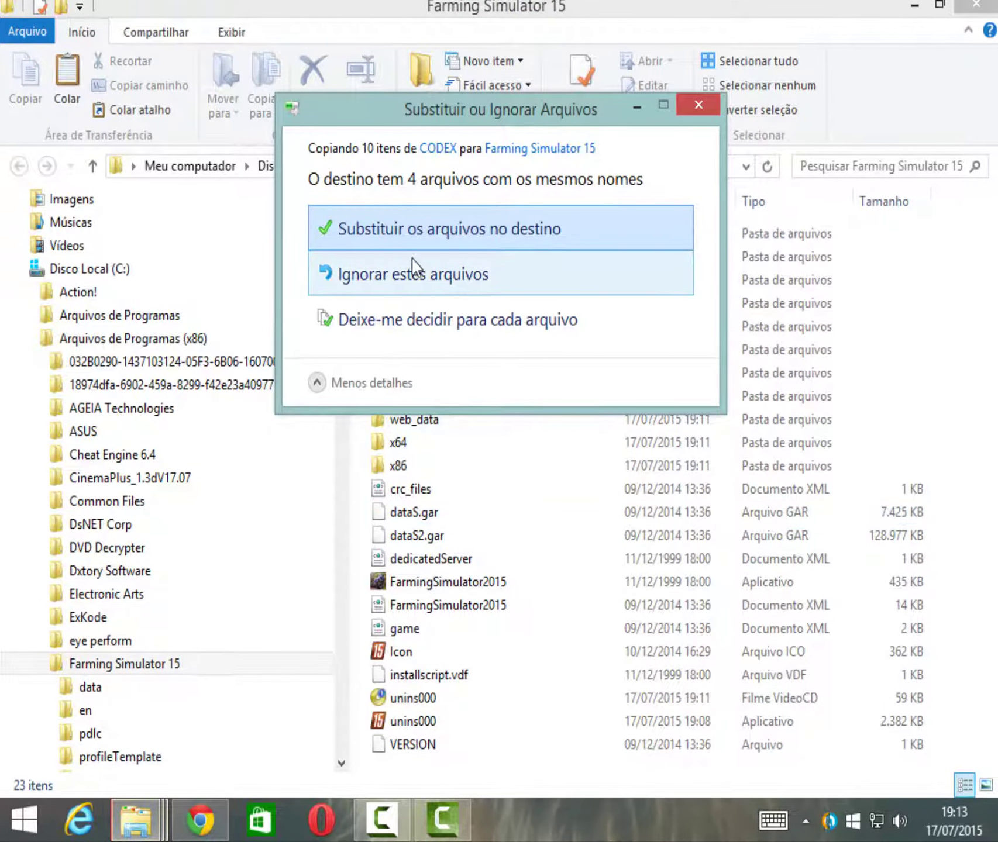
pyautogui.click(409, 240)
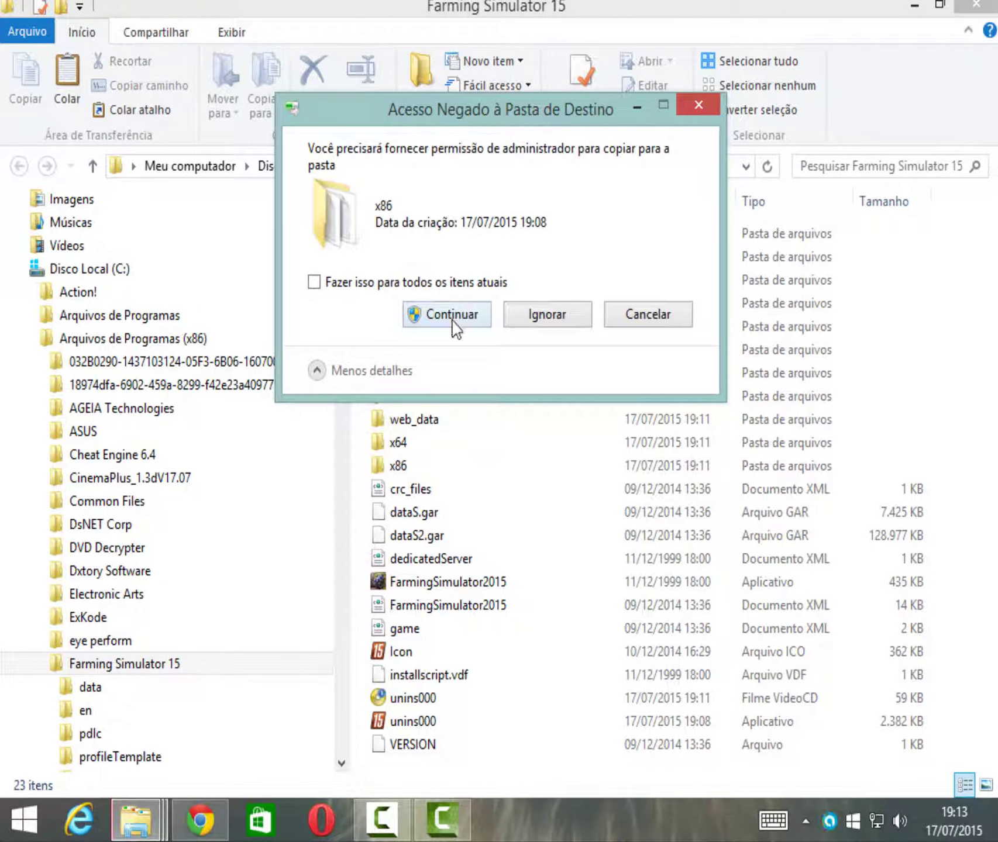
pyautogui.click(452, 320)
pyautogui.click(458, 322)
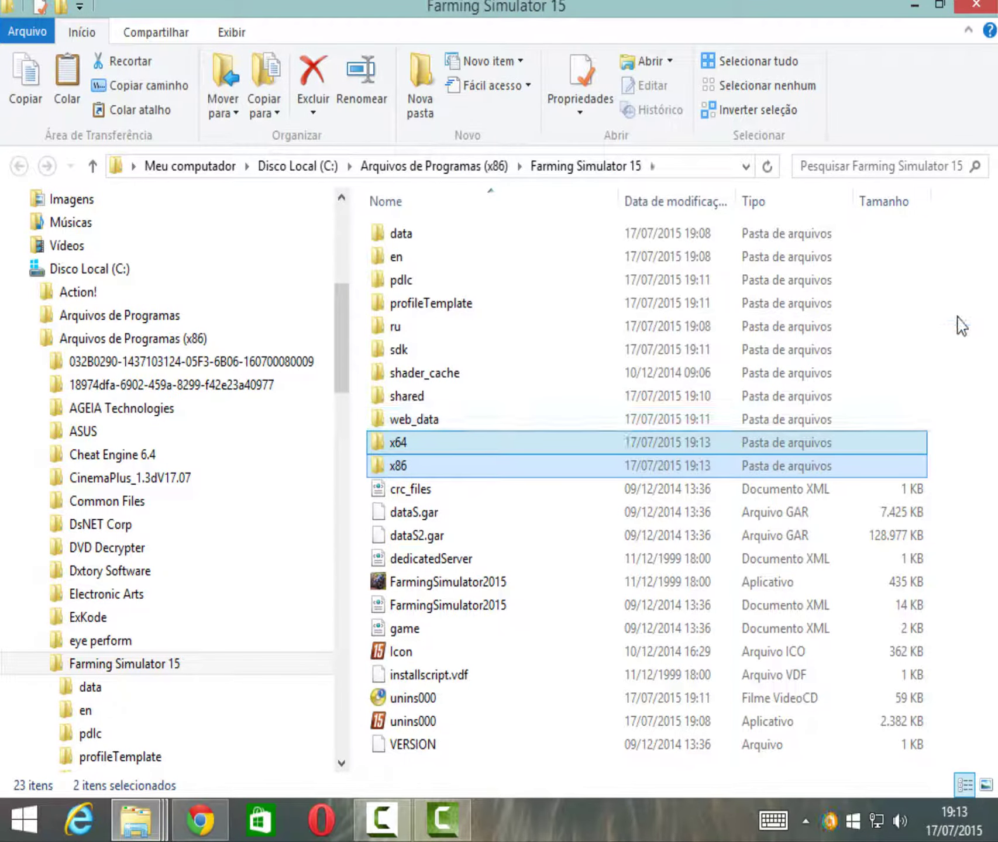
pyautogui.click(959, 328)
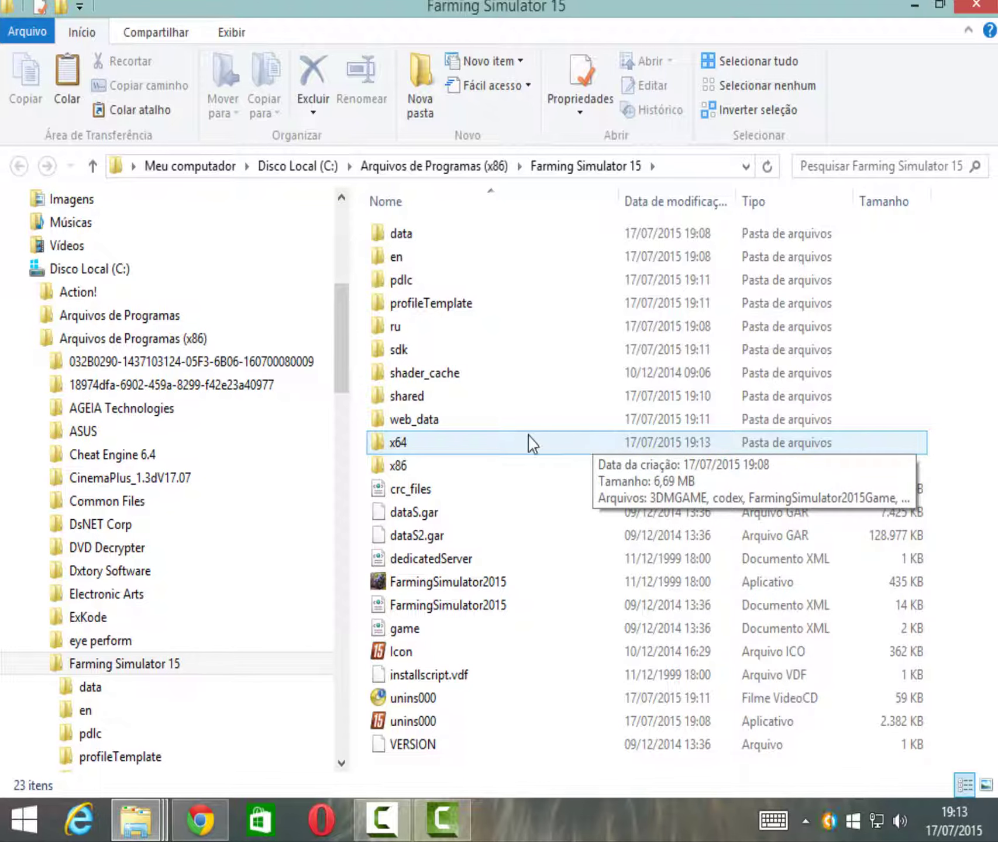
# - Open the 3DMGAME settings file in the installation's x64 folder and set Language to brazilian
pyautogui.doubleClick(509, 449)
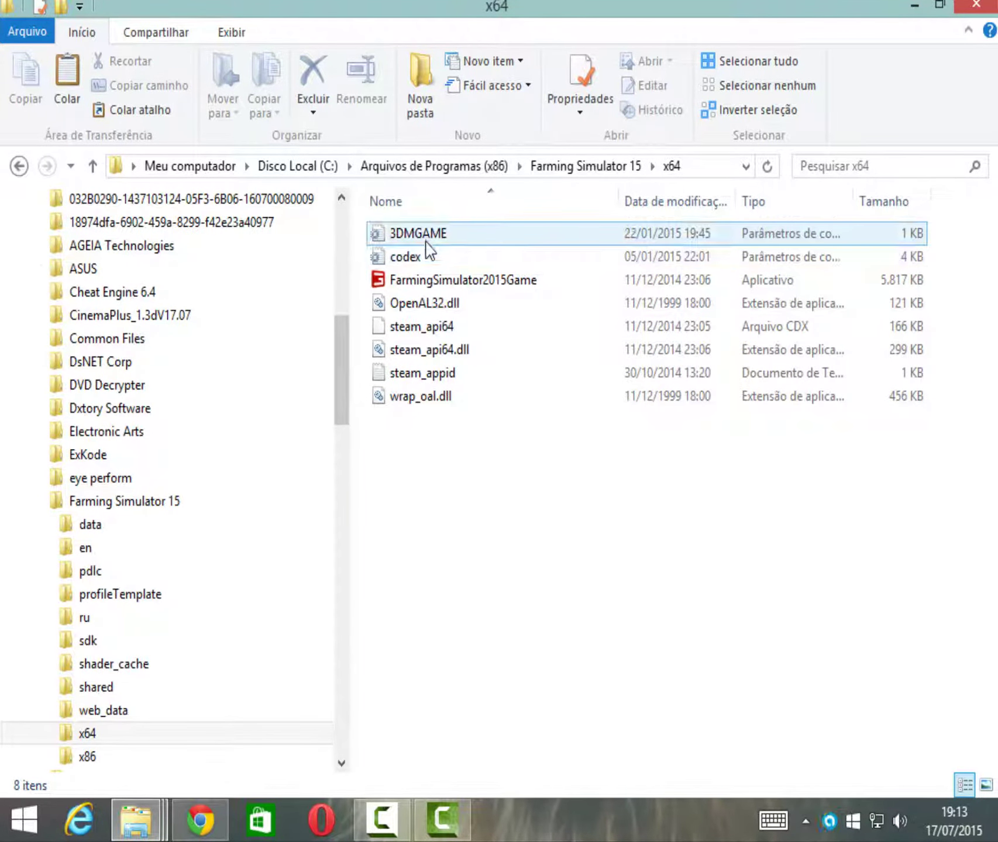
pyautogui.doubleClick(454, 240)
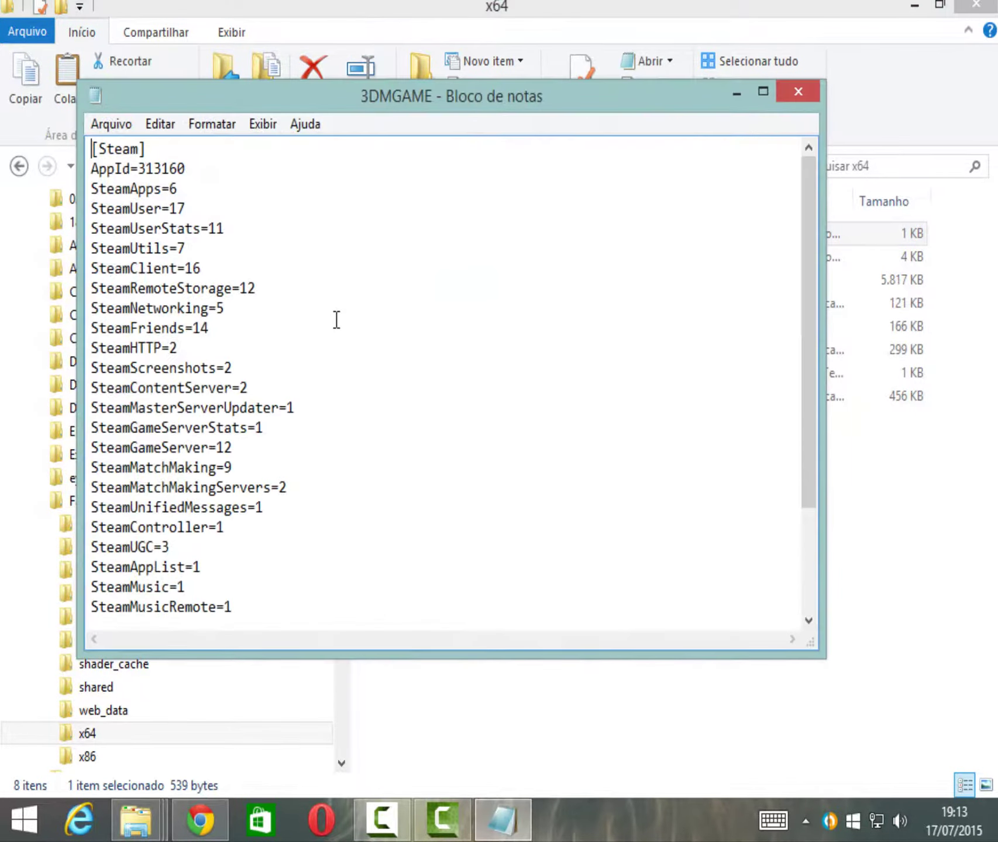
pyautogui.scroll(-3, 215, 271)
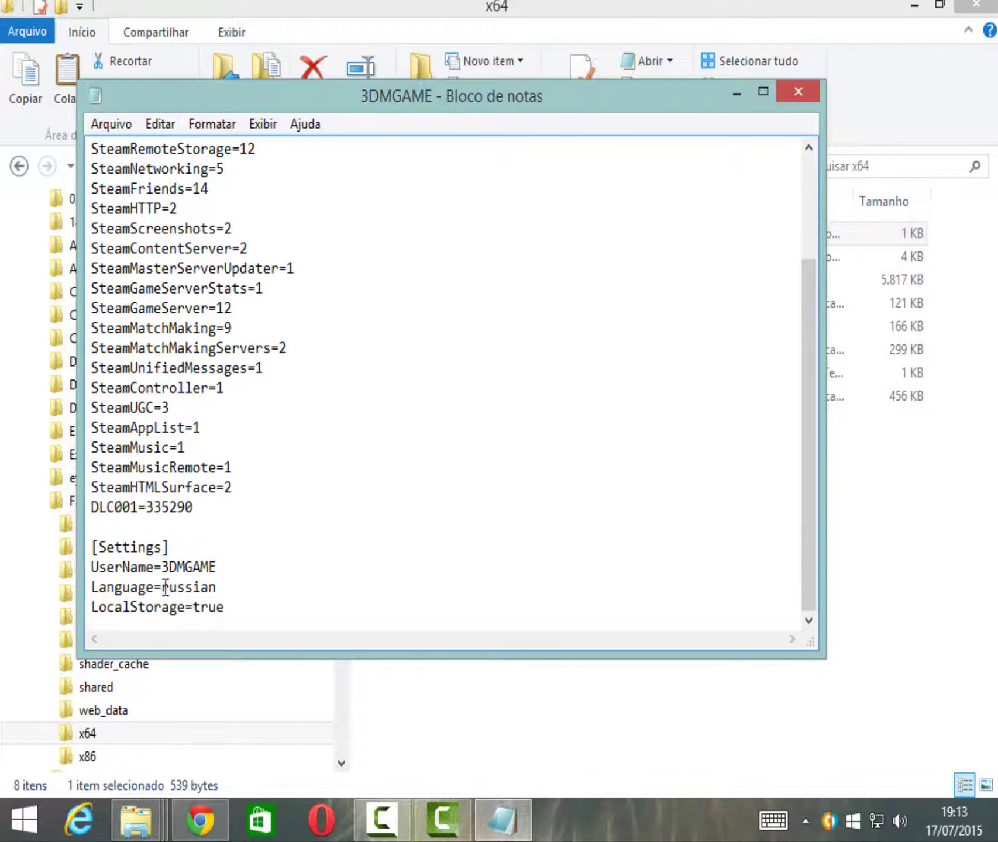
pyautogui.moveTo(165, 588); pyautogui.dragTo(237, 592)
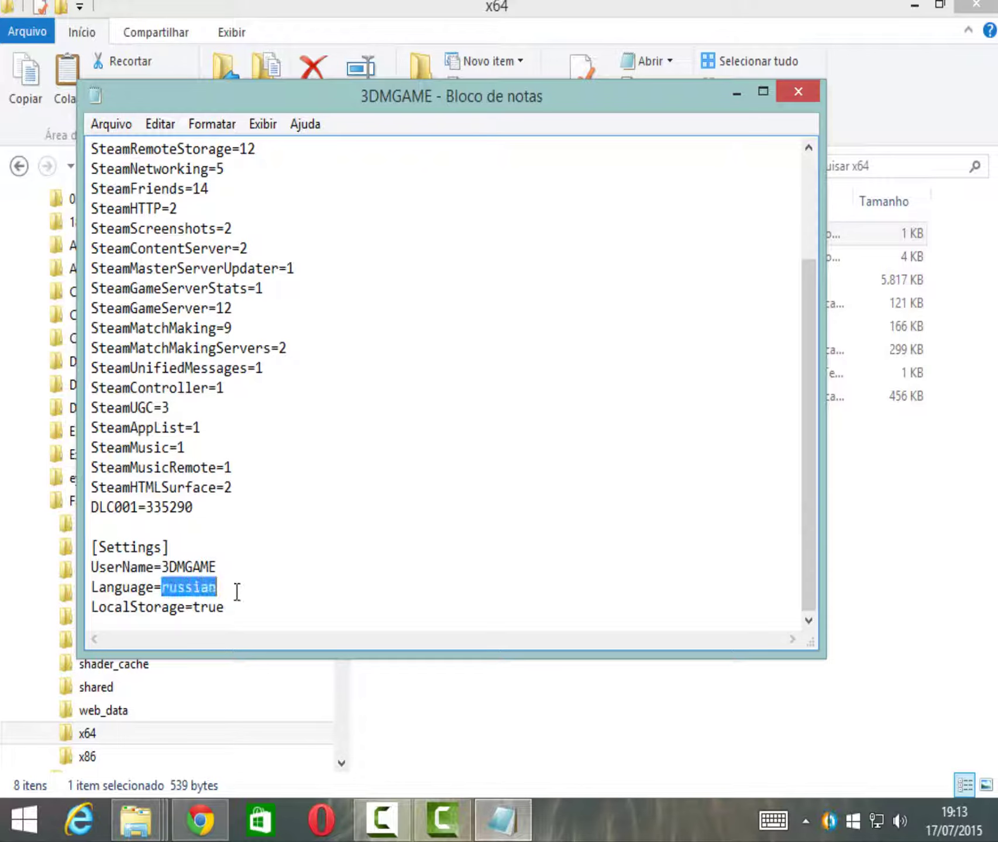
pyautogui.press('BackSpace')
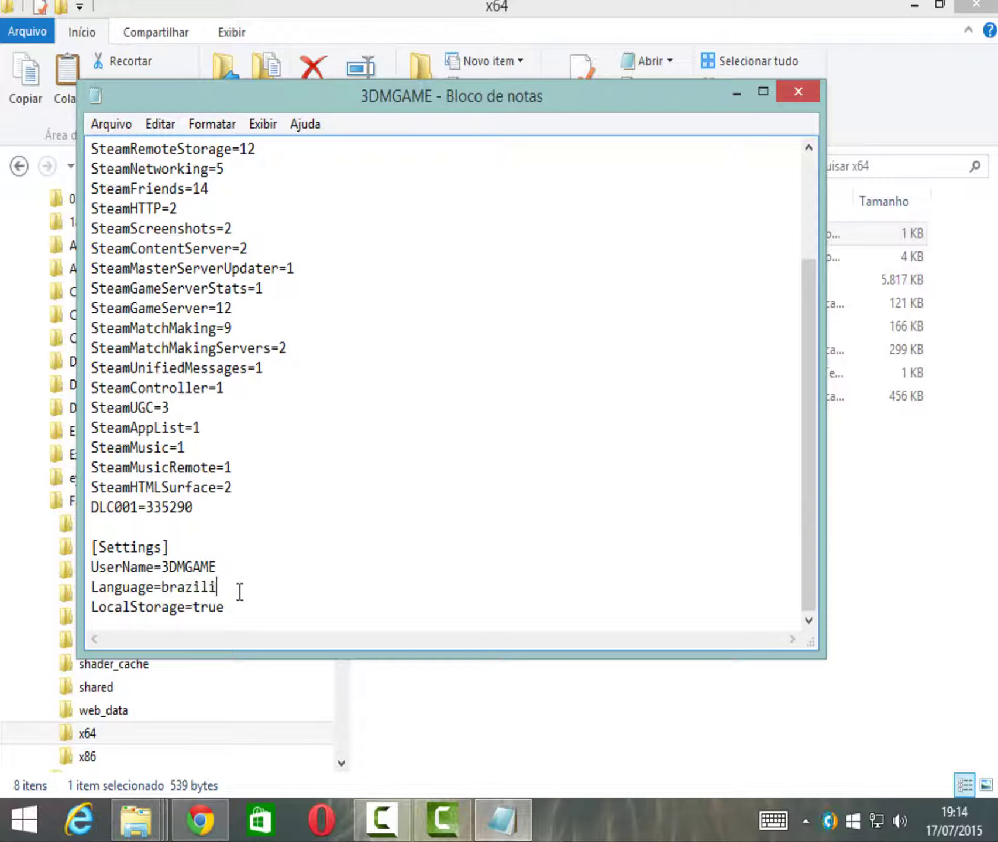
# - Close the edited 3DMGAME file and save it to the desktop under the same name
pyautogui.click(794, 90)
pyautogui.click(440, 440)
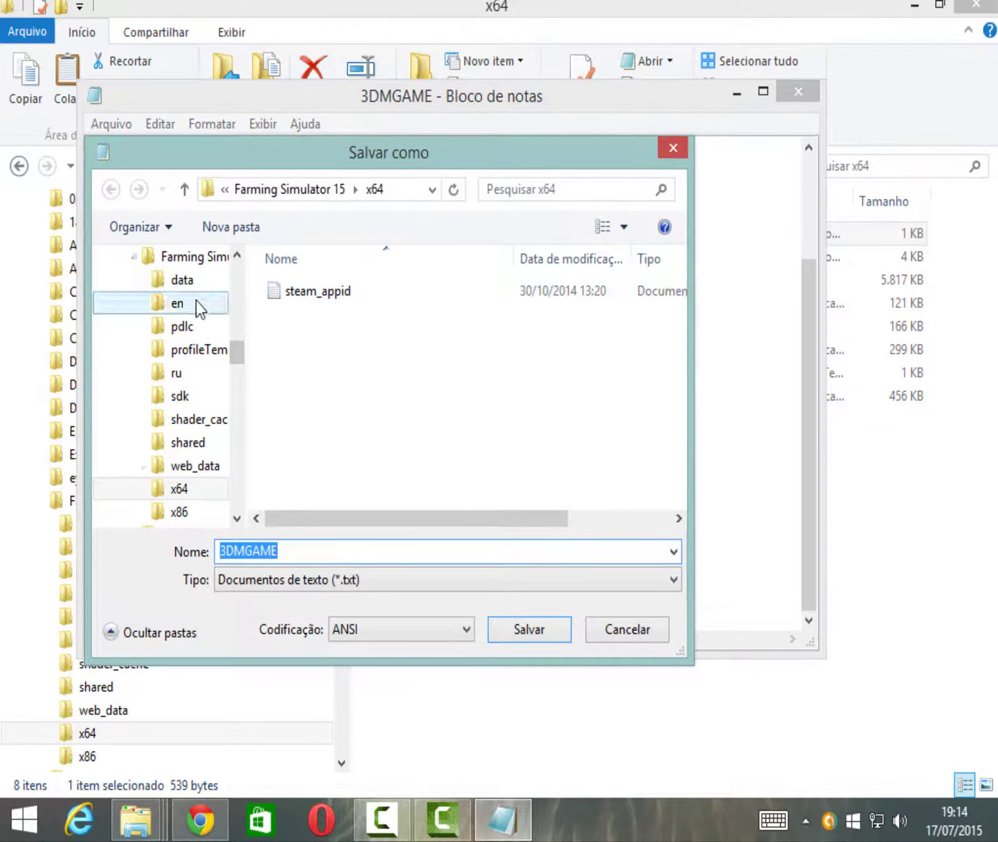
pyautogui.scroll(3, 241, 369)
pyautogui.scroll(10, 231, 287)
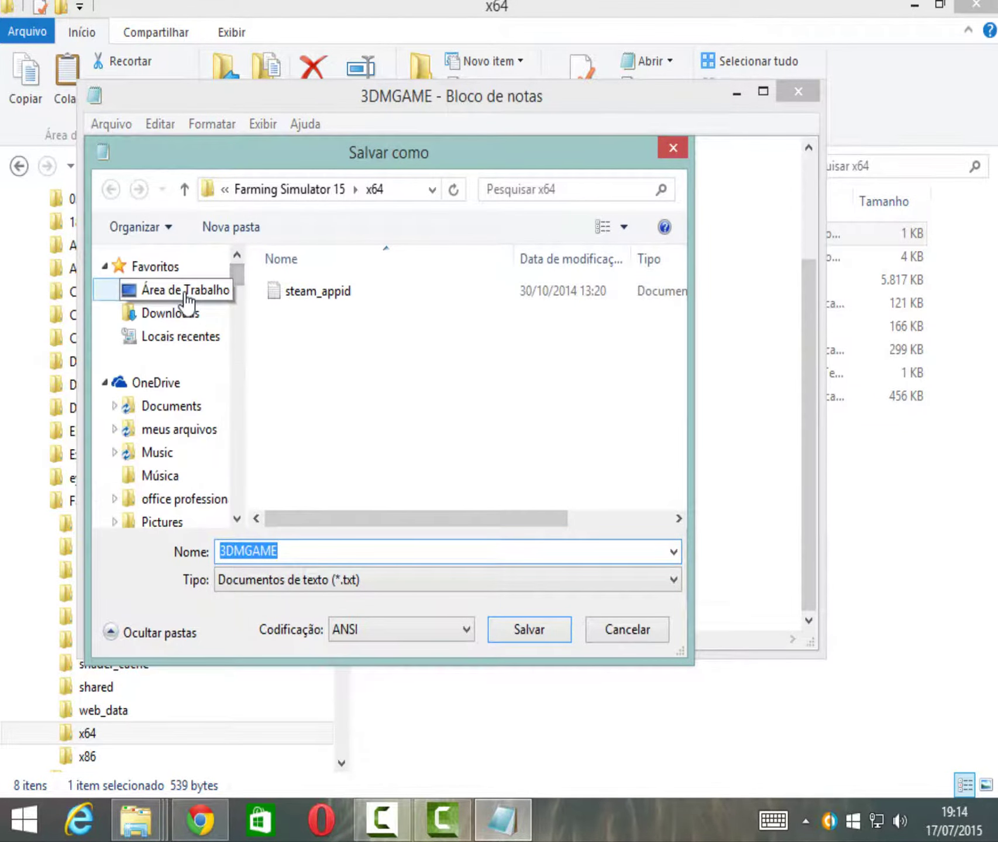
pyautogui.click(185, 290)
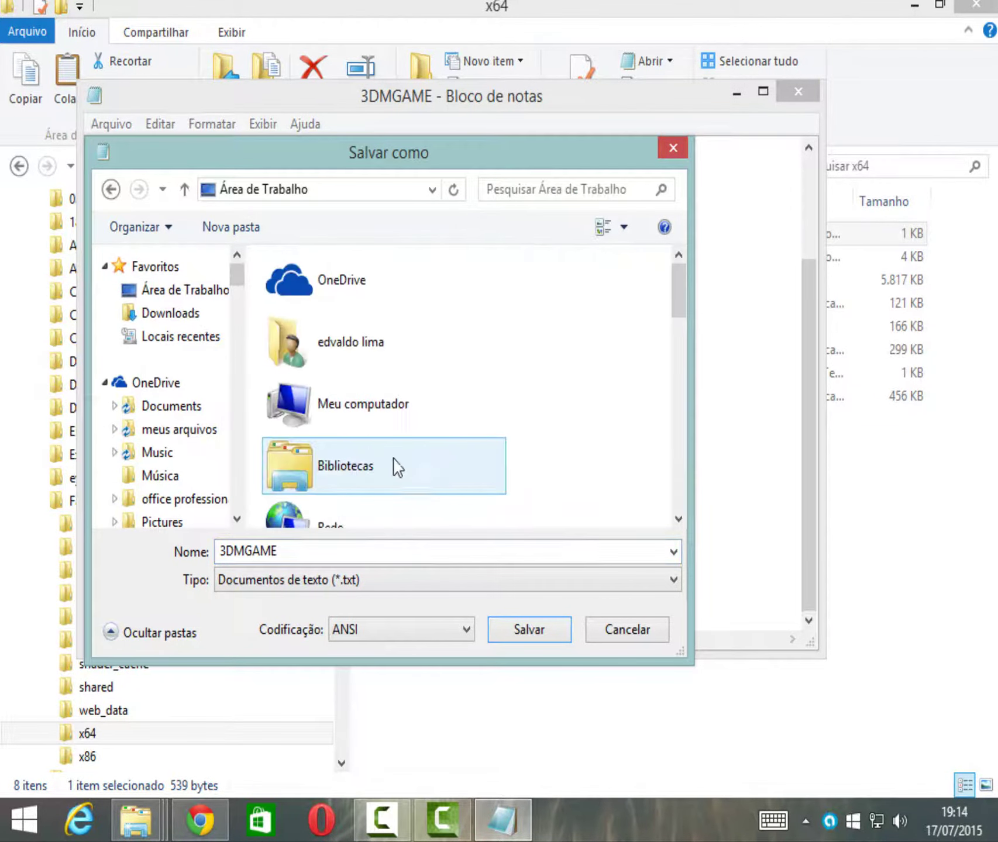
pyautogui.click(526, 642)
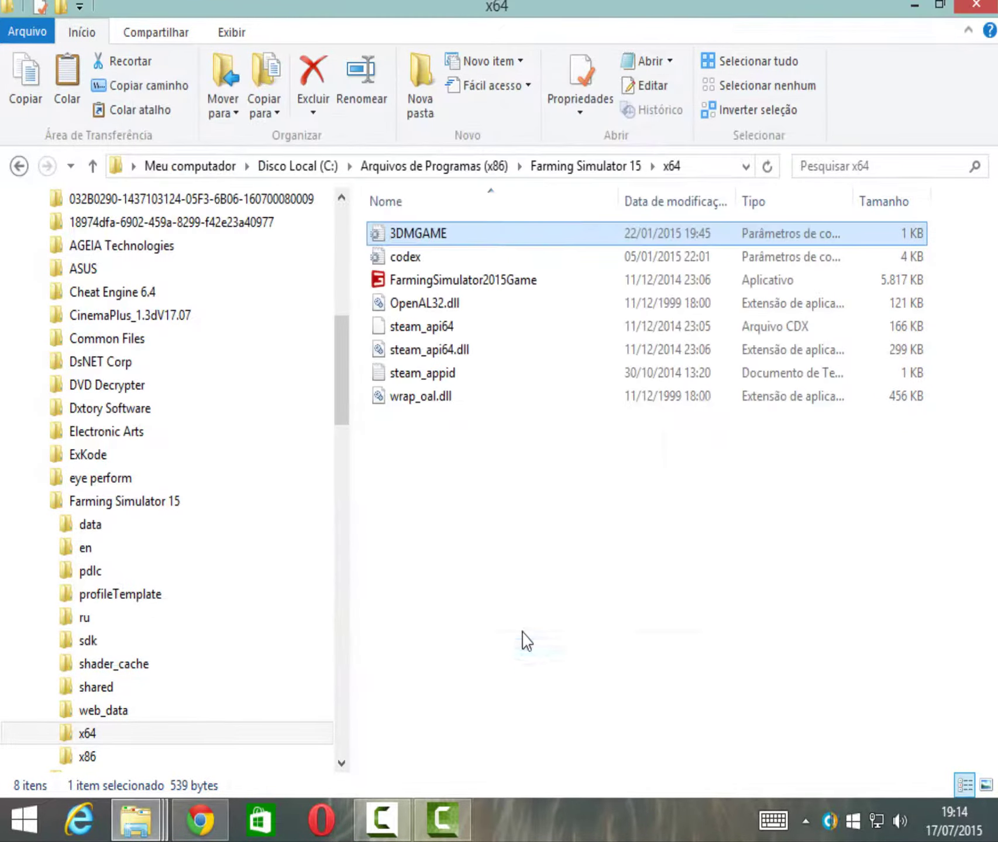
# - Delete the original 3DMGAME file from the x64 folder and move the edited desktop copy in, granting administrator permission
pyautogui.rightClick(454, 237)
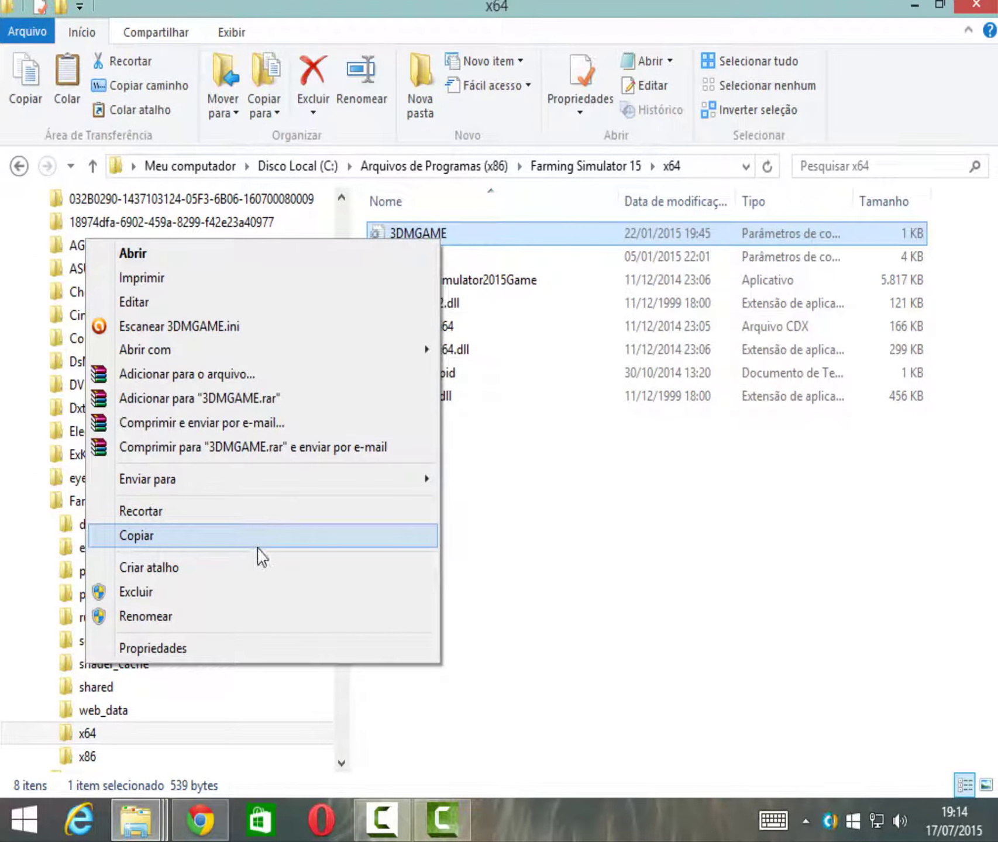
pyautogui.click(262, 591)
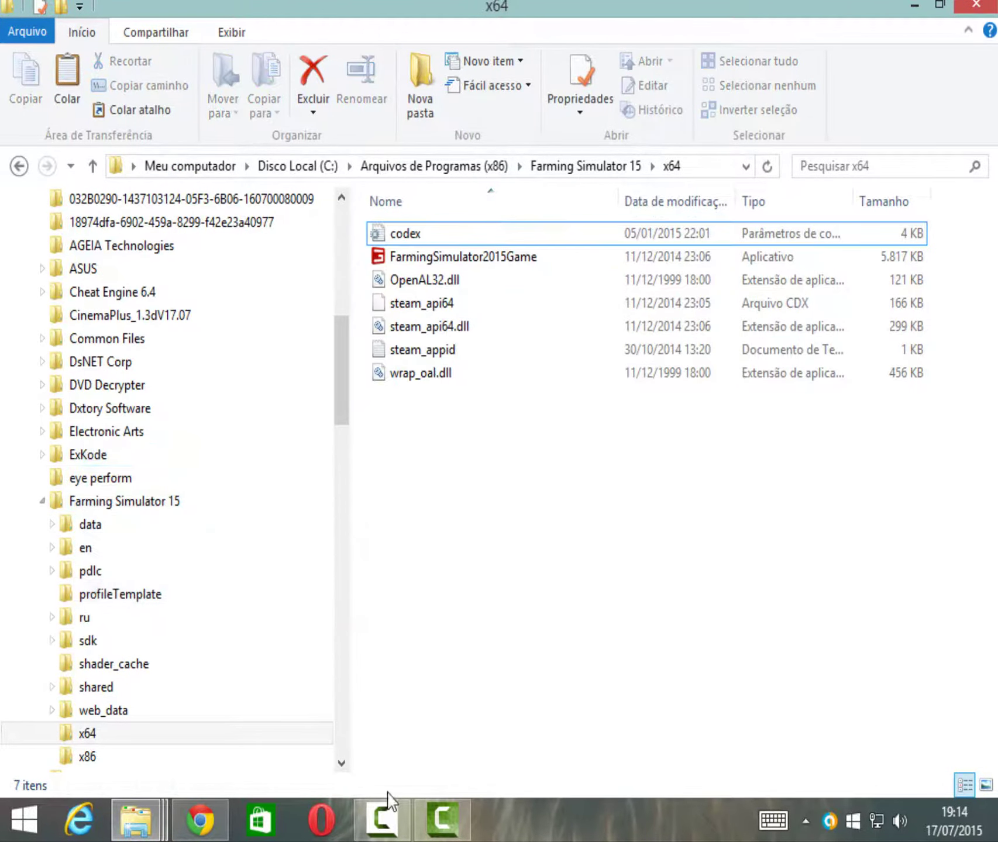
pyautogui.click(914, 6)
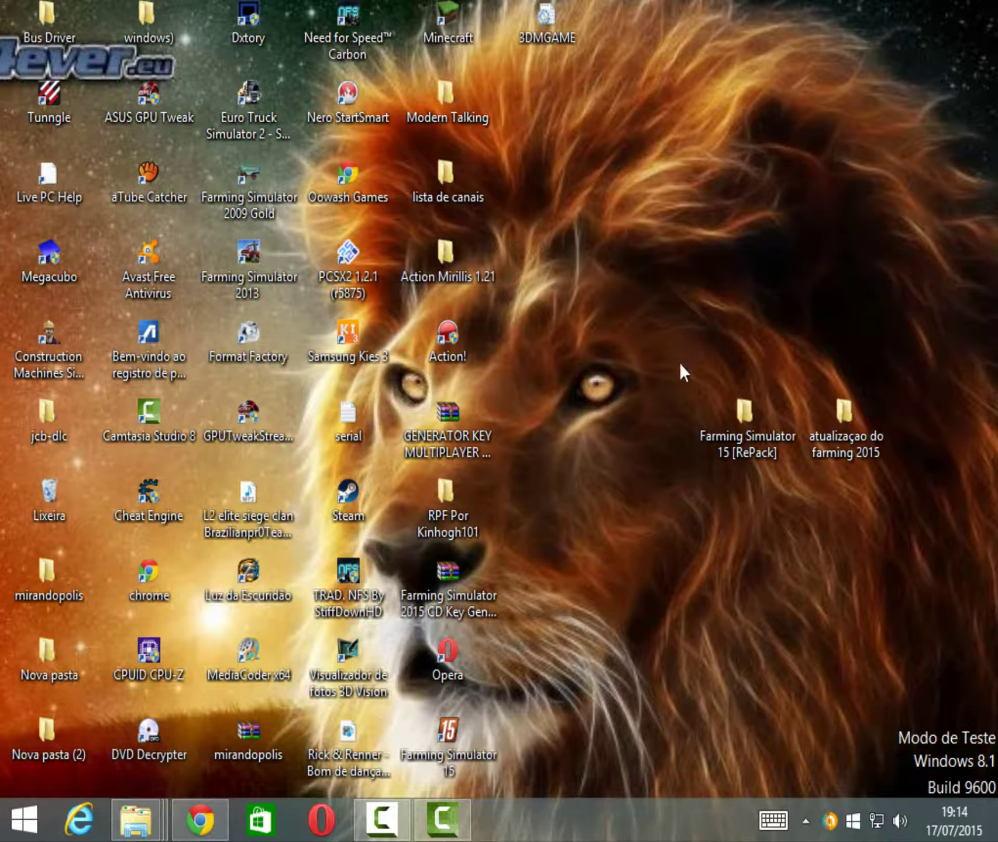
pyautogui.rightClick(554, 43)
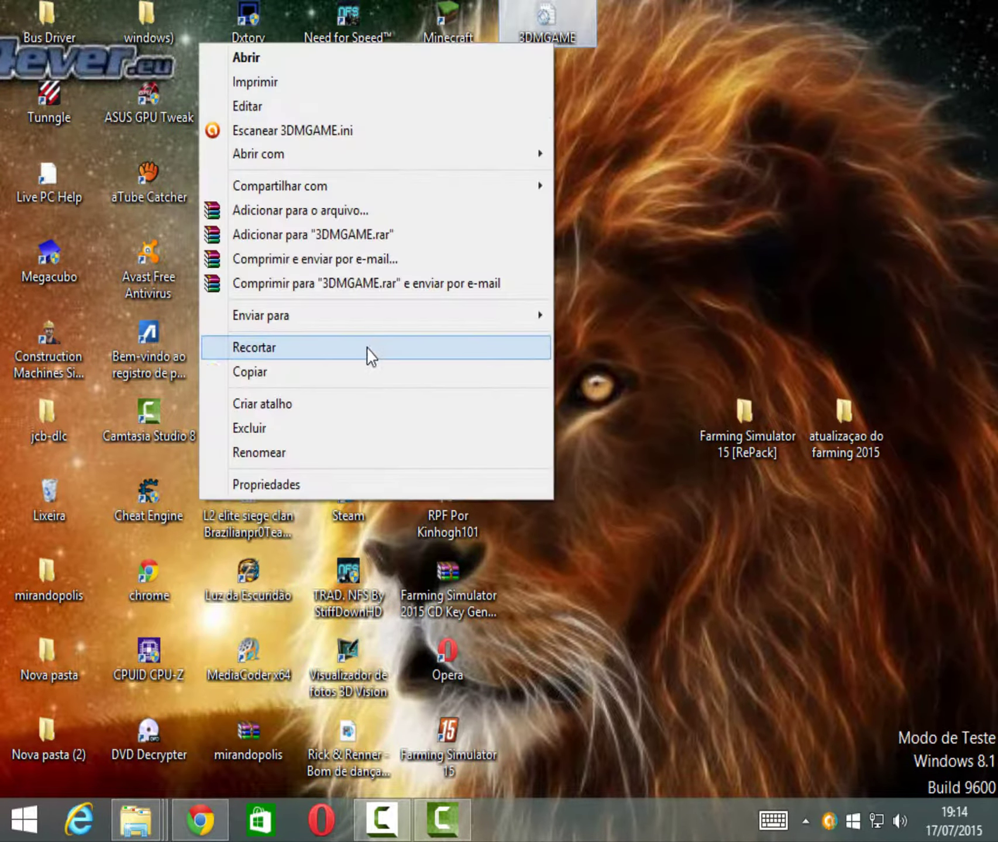
pyautogui.click(370, 350)
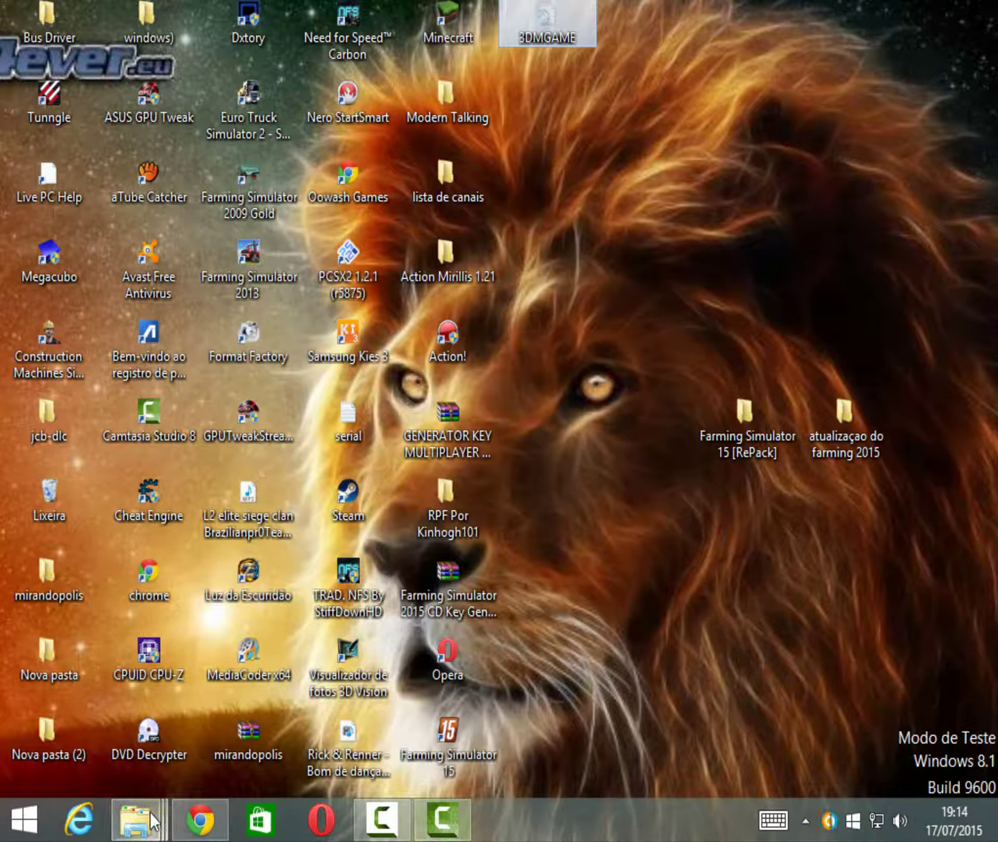
pyautogui.moveTo(150, 811)
pyautogui.click(479, 685)
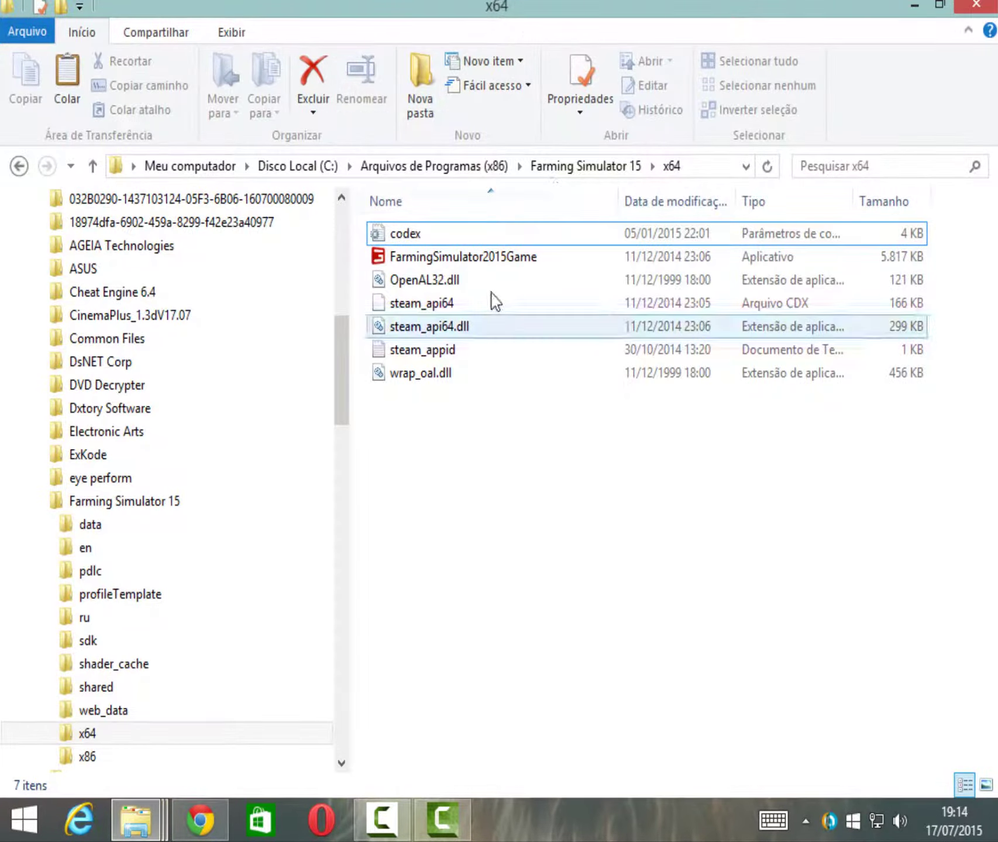
pyautogui.rightClick(496, 488)
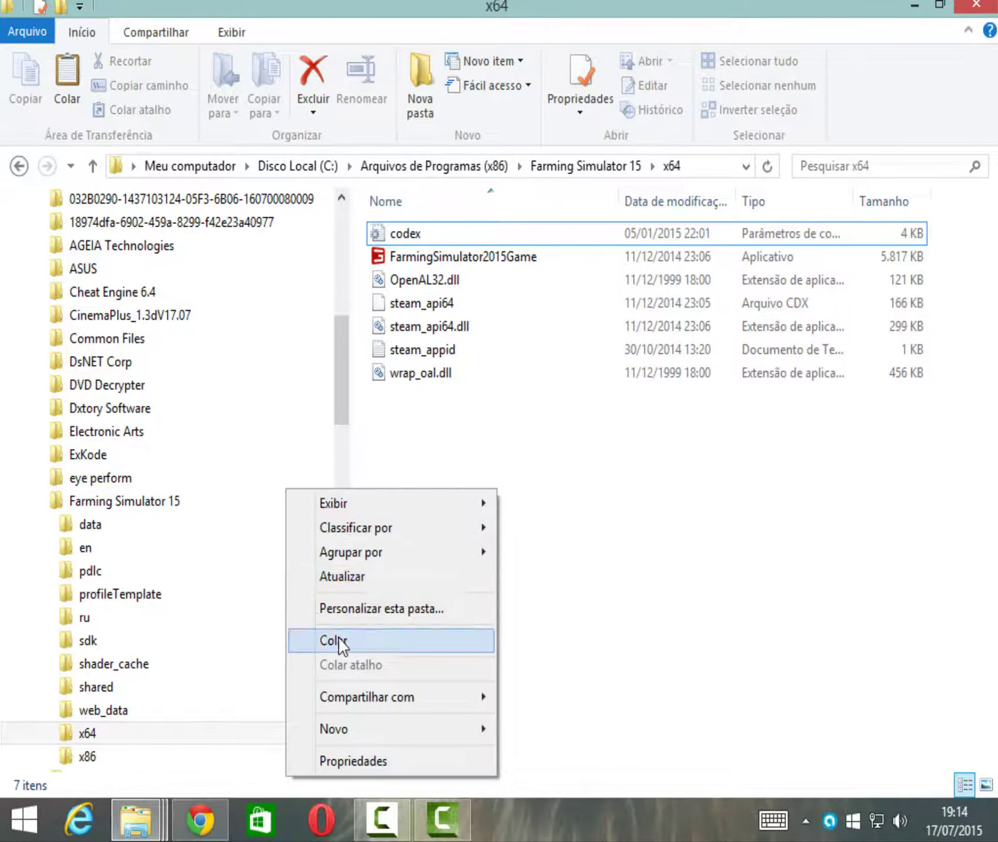
pyautogui.click(333, 641)
pyautogui.click(460, 279)
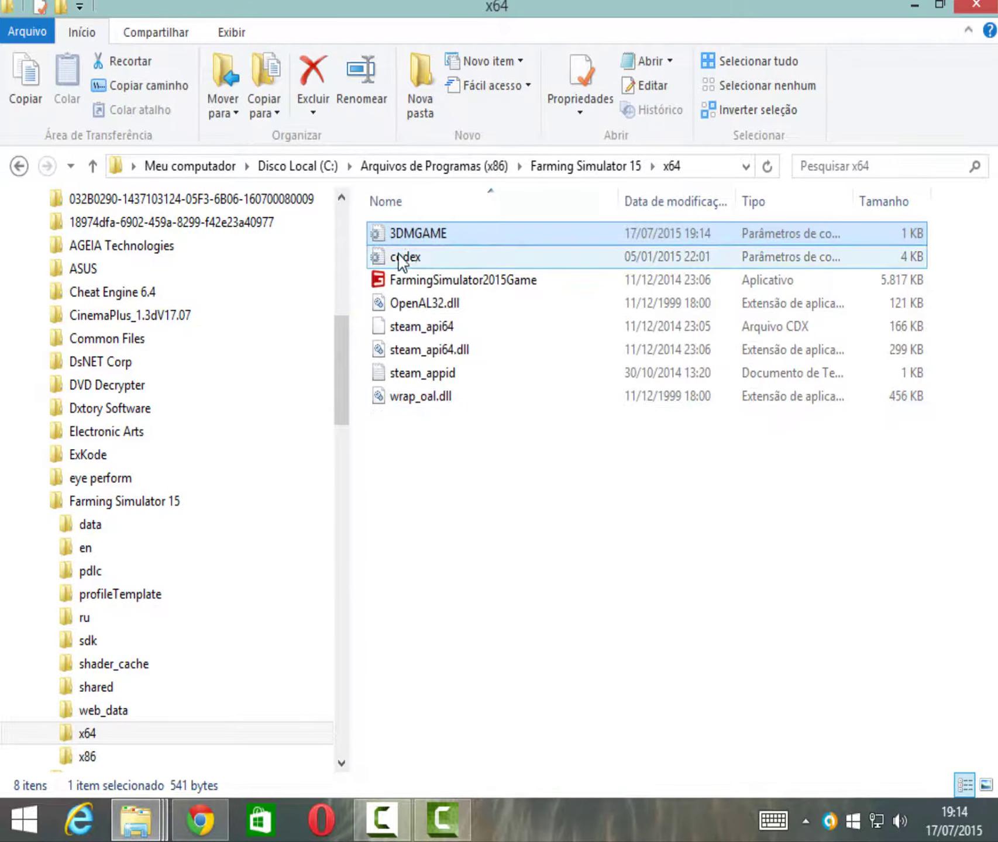
# - Open the codex settings file in the x64 folder and set Language to brazilian
pyautogui.doubleClick(405, 257)
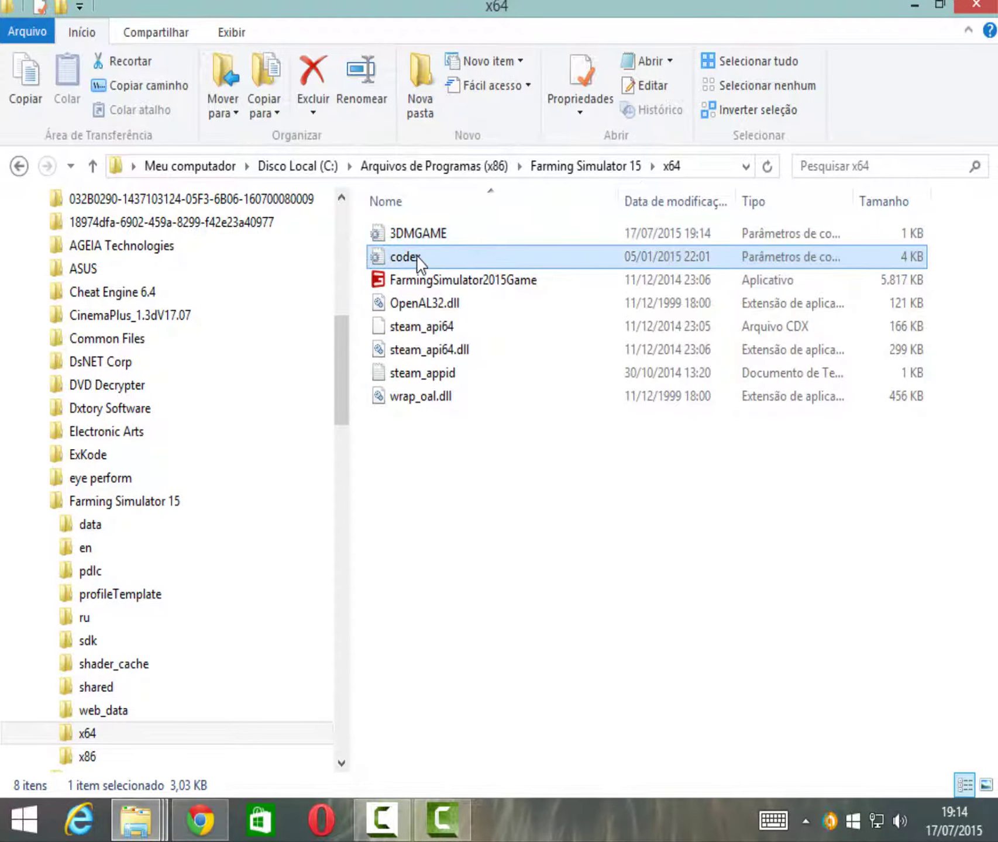
pyautogui.scroll(-7, 379, 436)
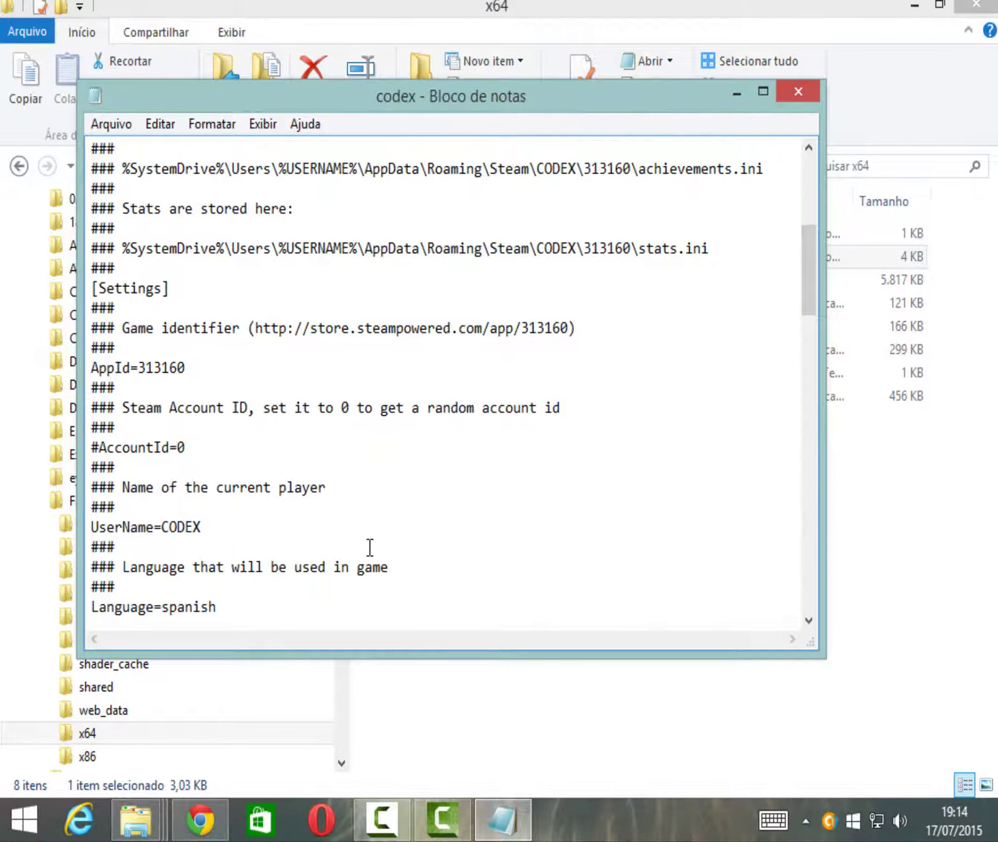
pyautogui.moveTo(161, 607); pyautogui.dragTo(259, 611)
pyautogui.press('BackSpace')
# - Close the edited codex file and save it to the desktop under the same name
pyautogui.click(796, 94)
pyautogui.click(452, 428)
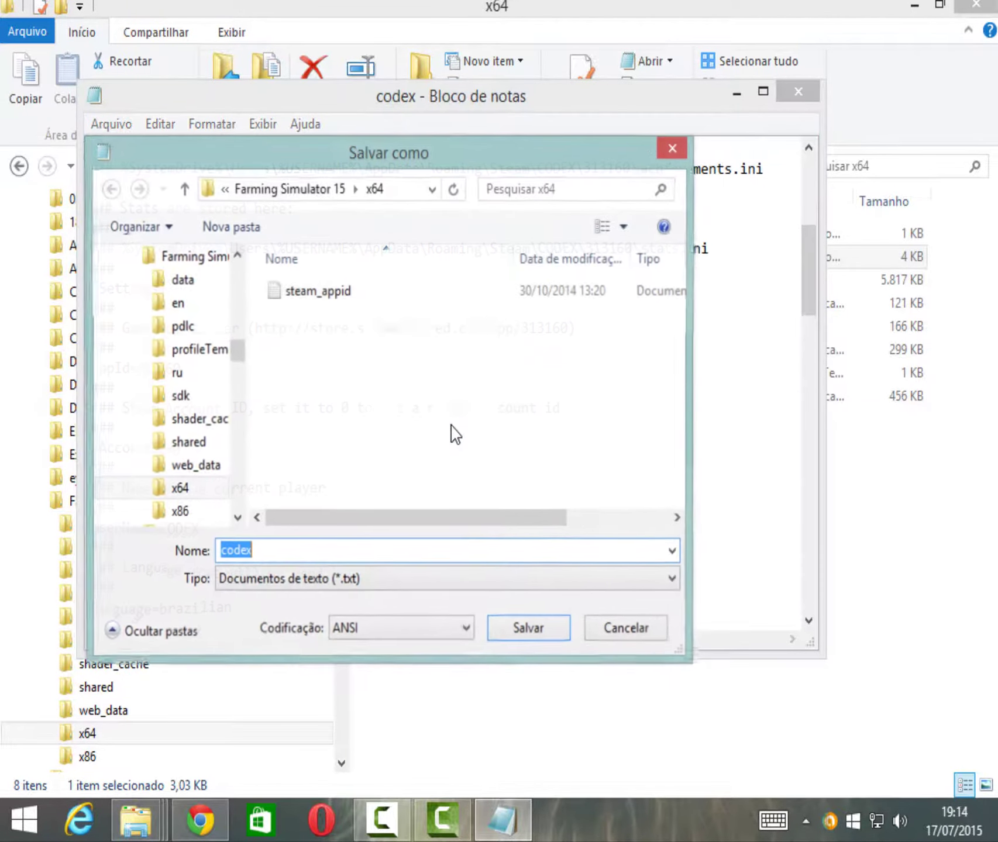
pyautogui.moveTo(237, 351); pyautogui.dragTo(234, 272)
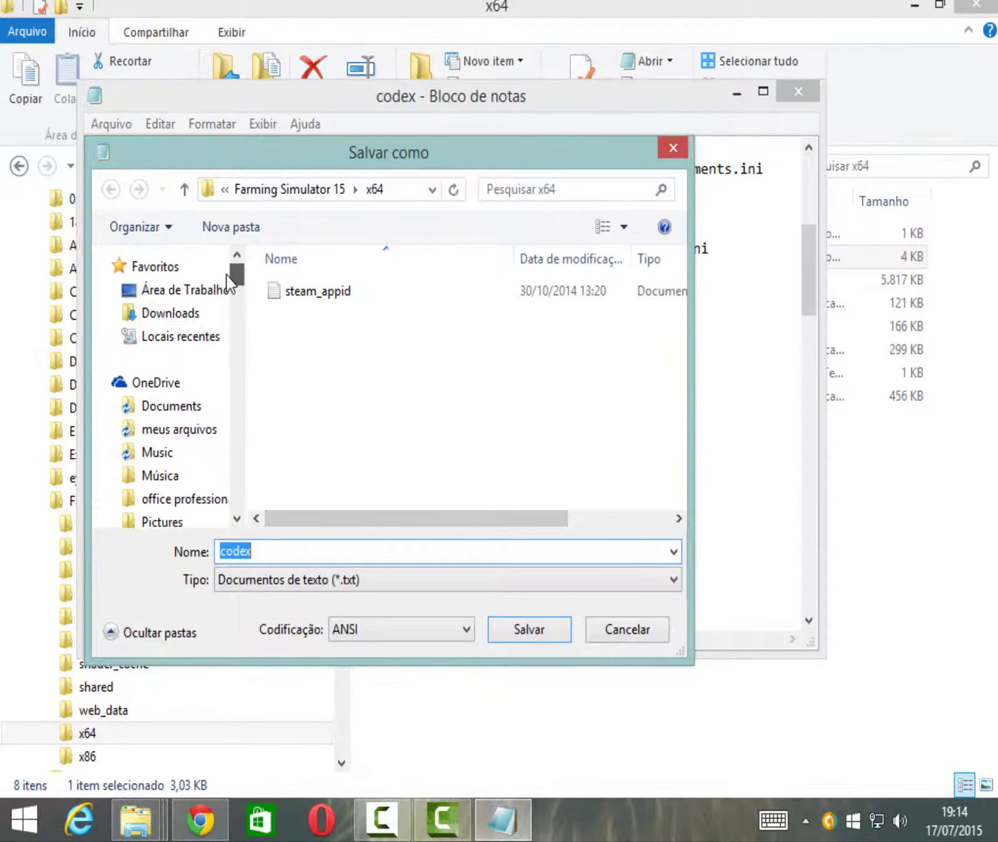
pyautogui.click(187, 290)
pyautogui.click(522, 633)
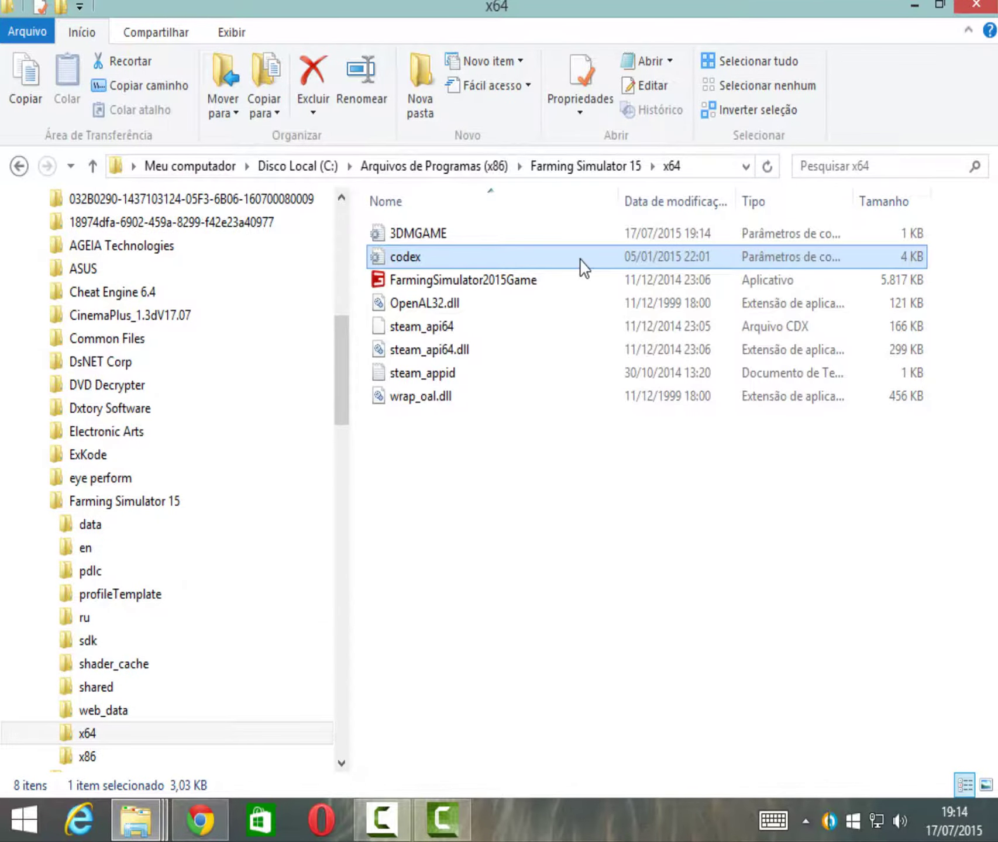
# - Delete the original codex file from the x64 folder and move the edited desktop copy in, granting administrator permission
pyautogui.rightClick(583, 268)
pyautogui.click(362, 612)
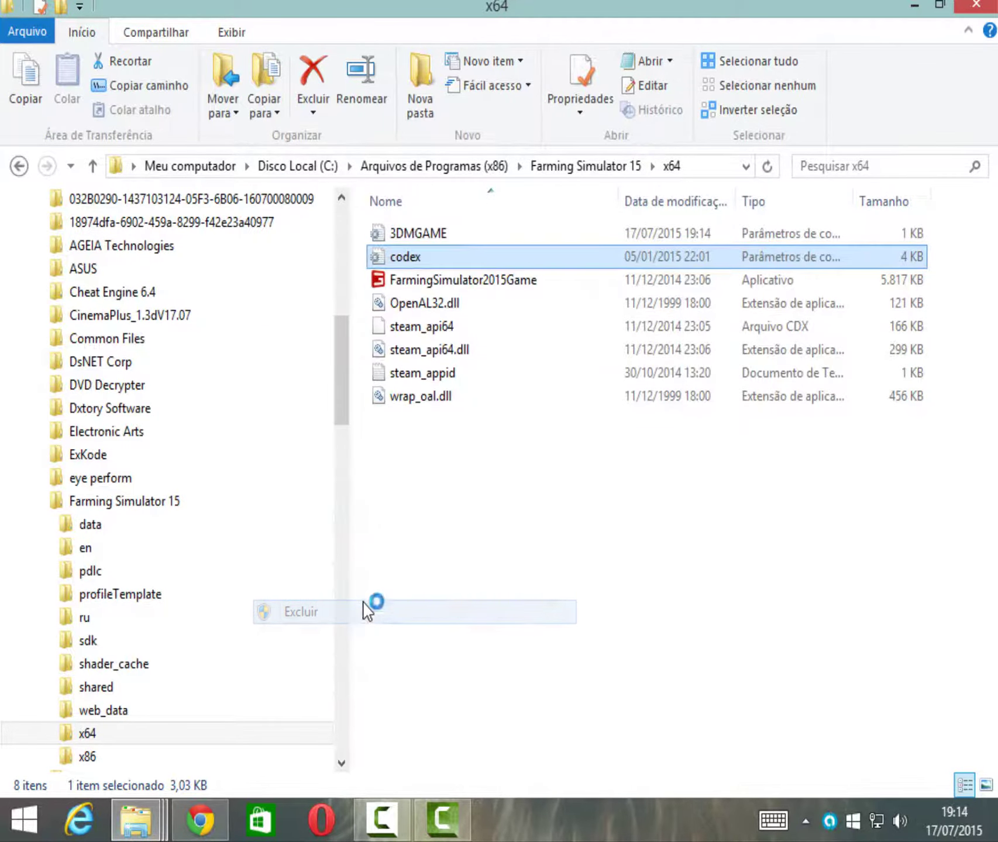
pyautogui.click(919, 4)
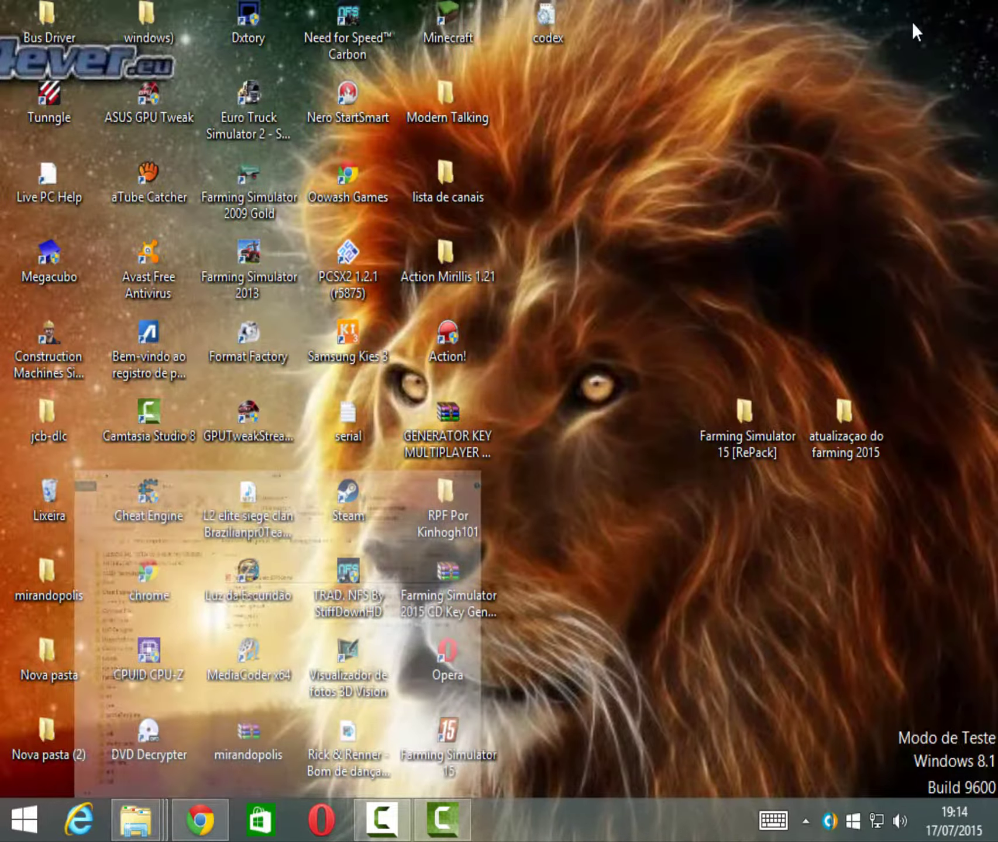
pyautogui.rightClick(556, 32)
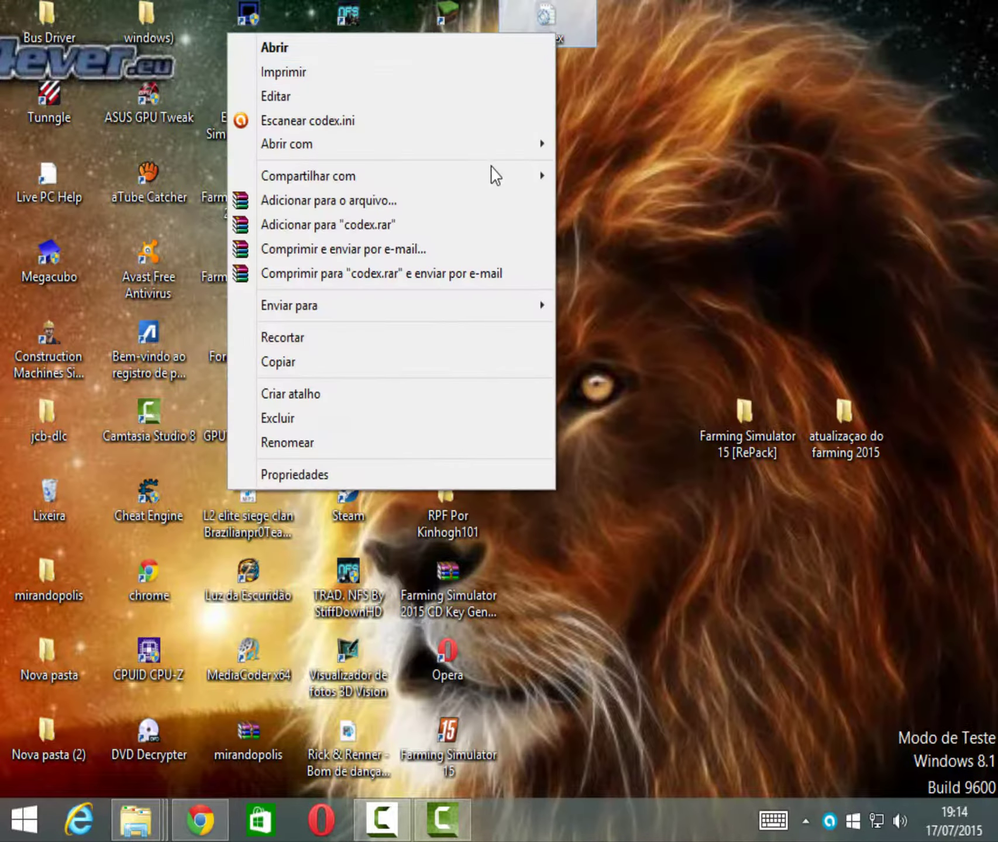
pyautogui.click(388, 364)
pyautogui.rightClick(550, 9)
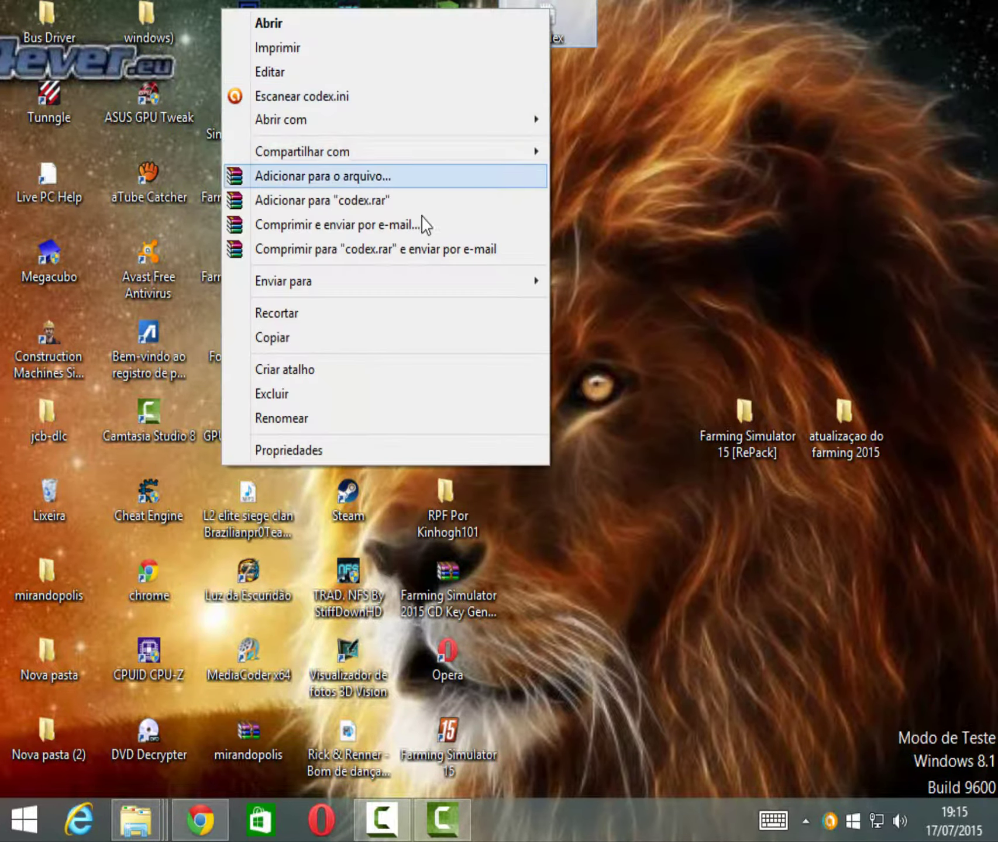
pyautogui.click(339, 313)
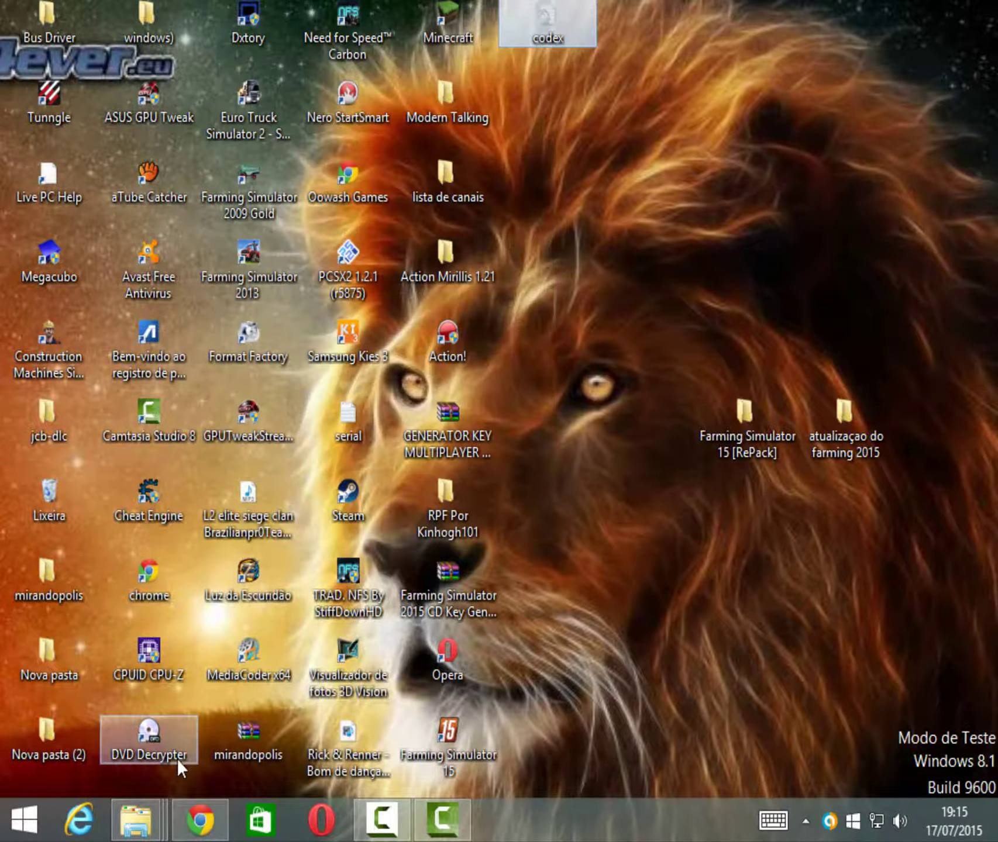
pyautogui.click(135, 818)
pyautogui.click(533, 724)
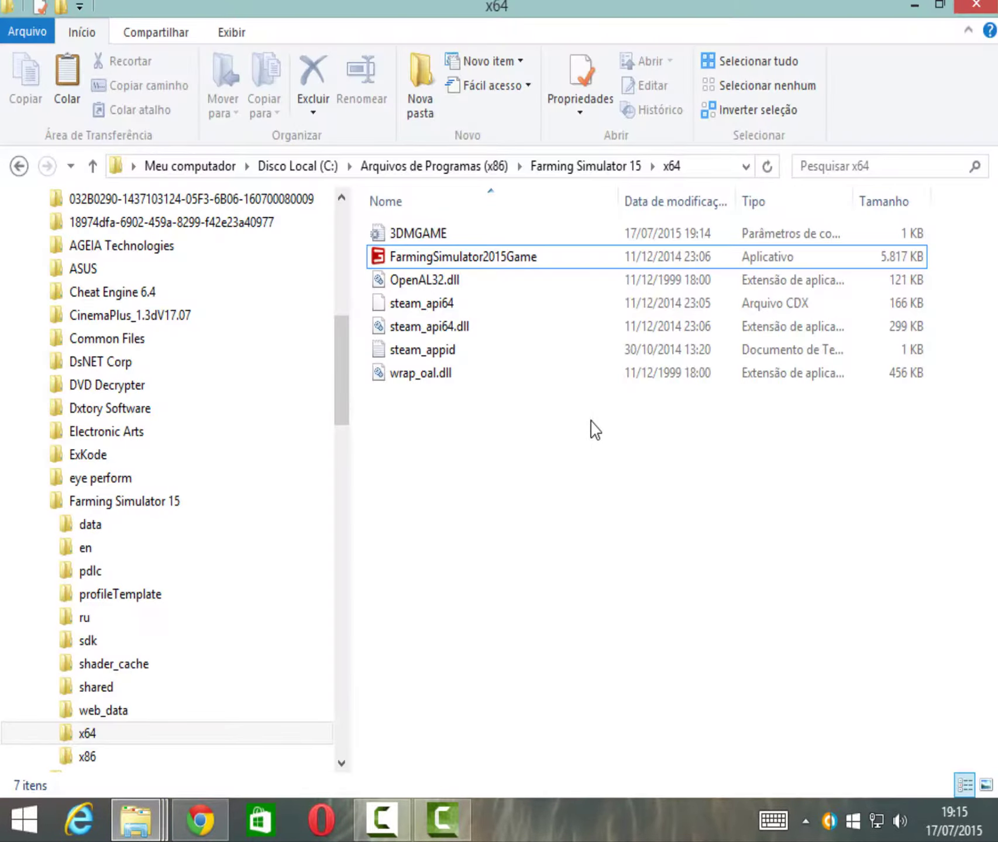
pyautogui.rightClick(589, 421)
pyautogui.click(481, 576)
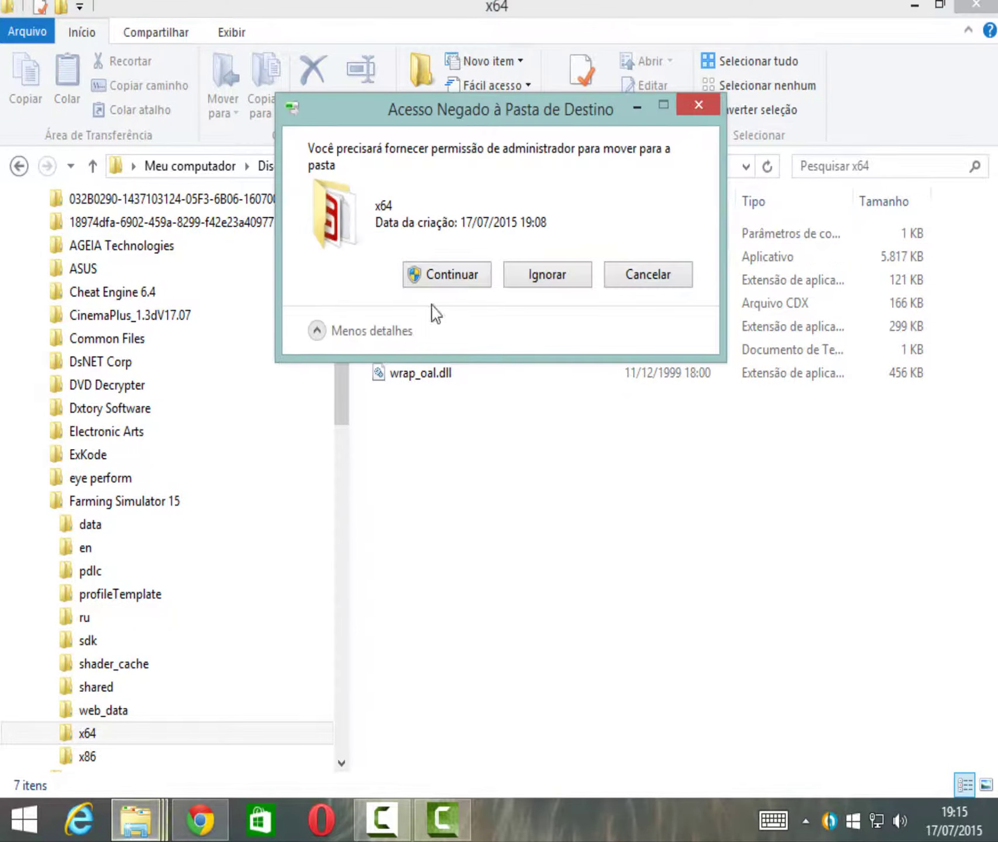
pyautogui.click(412, 270)
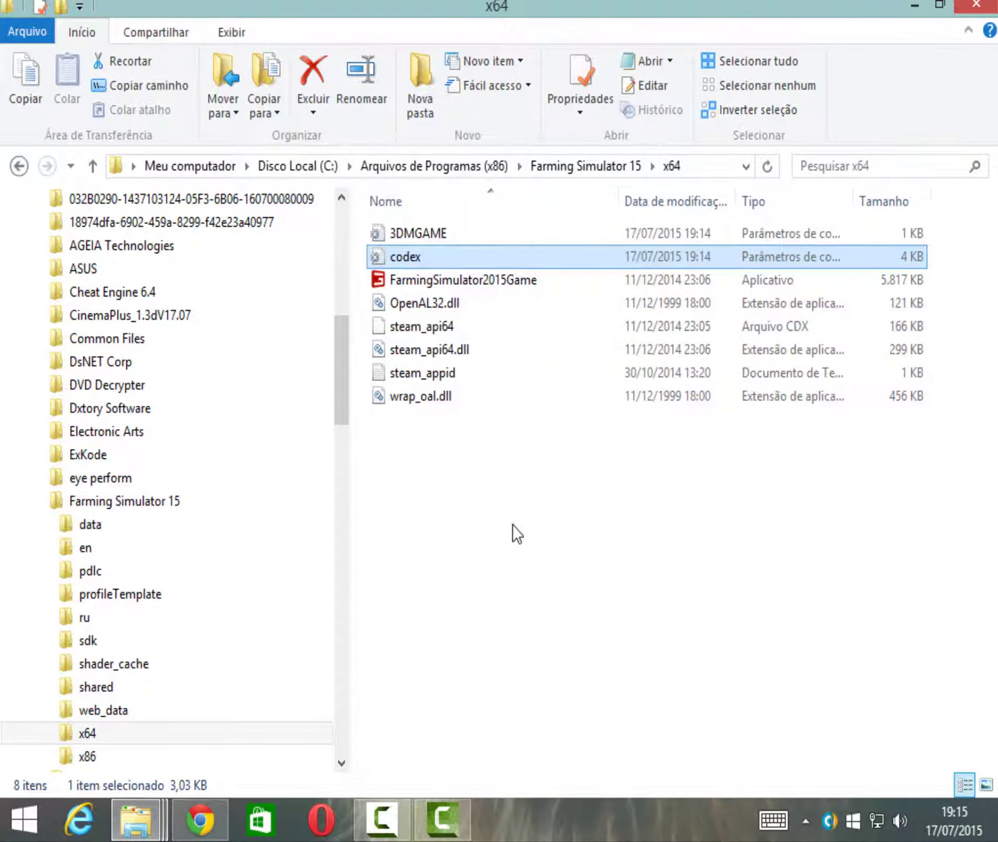
# - Close the x64 folder and refresh the desktop
pyautogui.click(975, 11)
pyautogui.rightClick(633, 128)
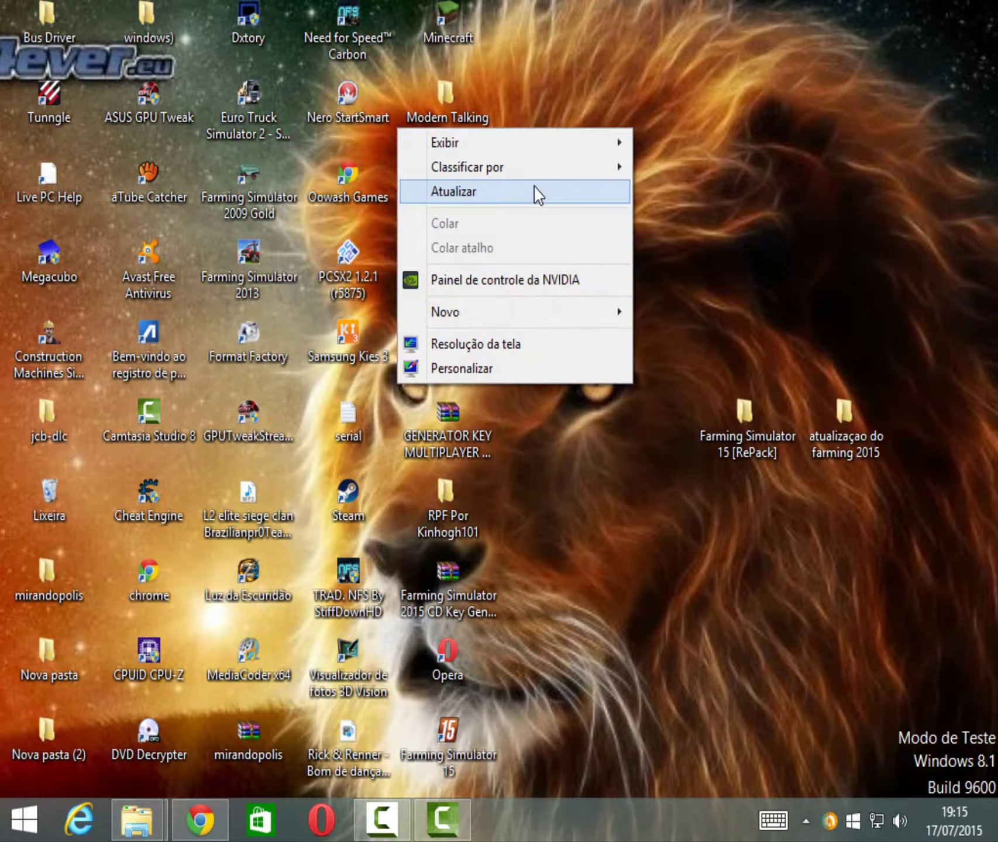
pyautogui.click(535, 193)
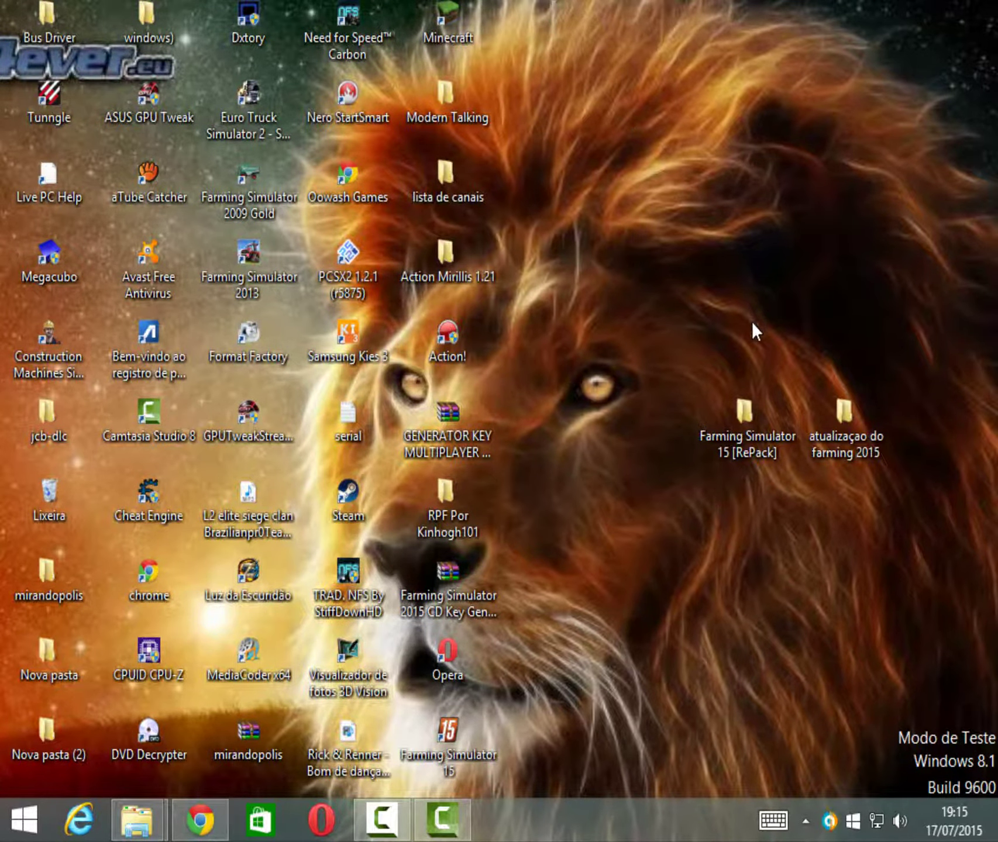
# - Run setup from the Update folder inside atualizaçao do farming 2015 and minimize the folder window
pyautogui.doubleClick(848, 430)
pyautogui.click(433, 269)
pyautogui.doubleClick(433, 269)
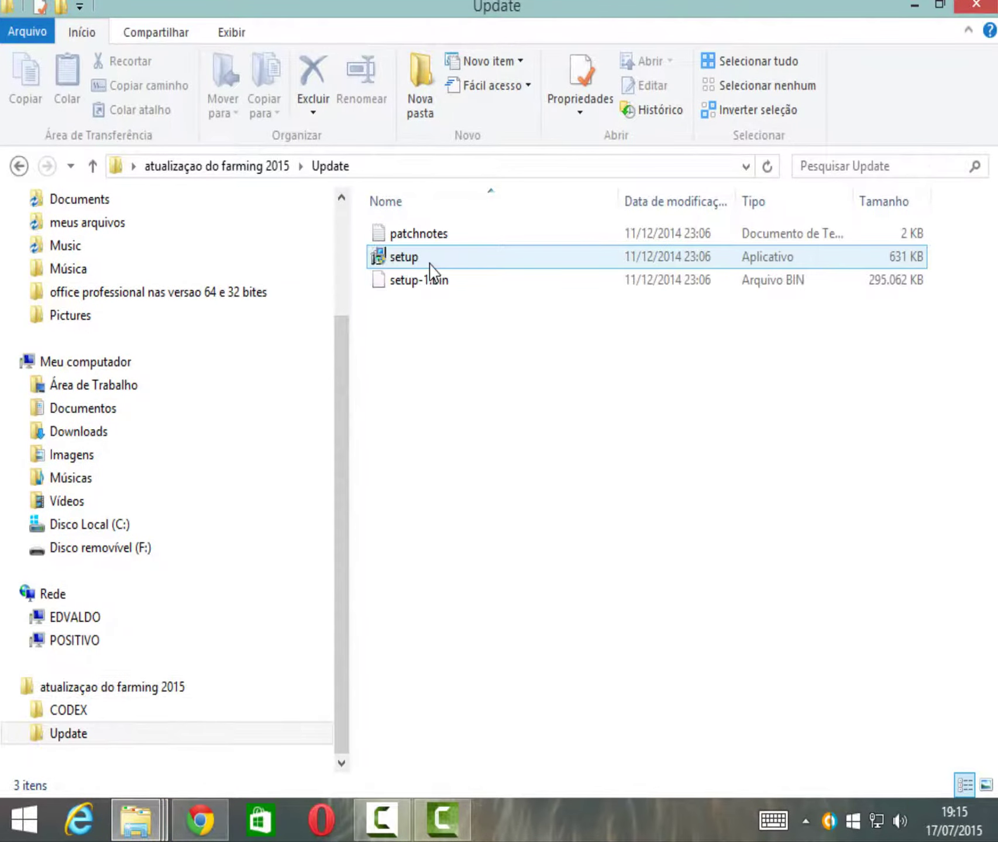
pyautogui.click(429, 268)
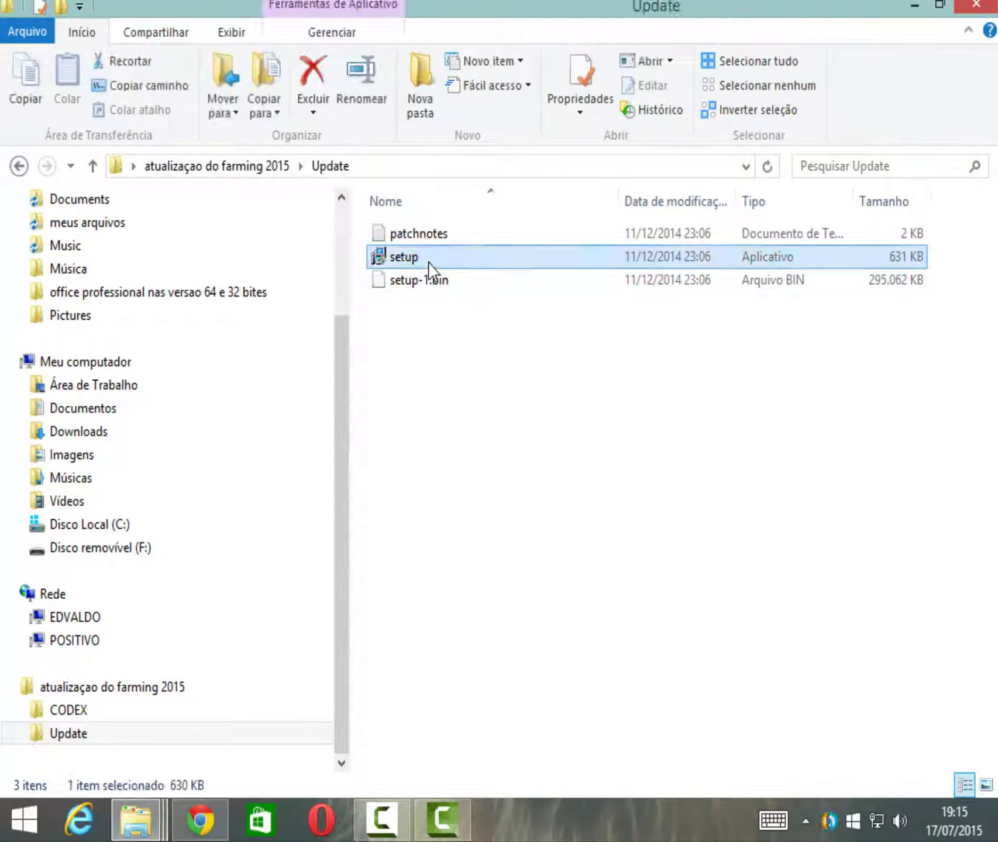
pyautogui.doubleClick(430, 268)
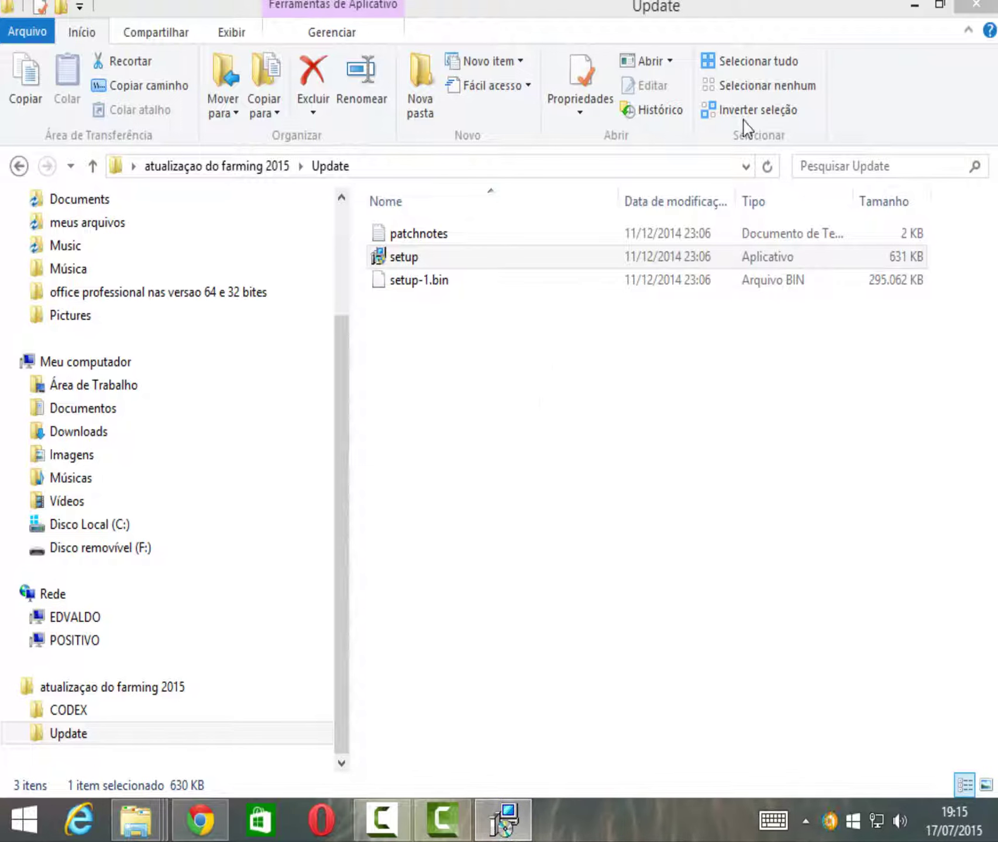
pyautogui.click(913, 5)
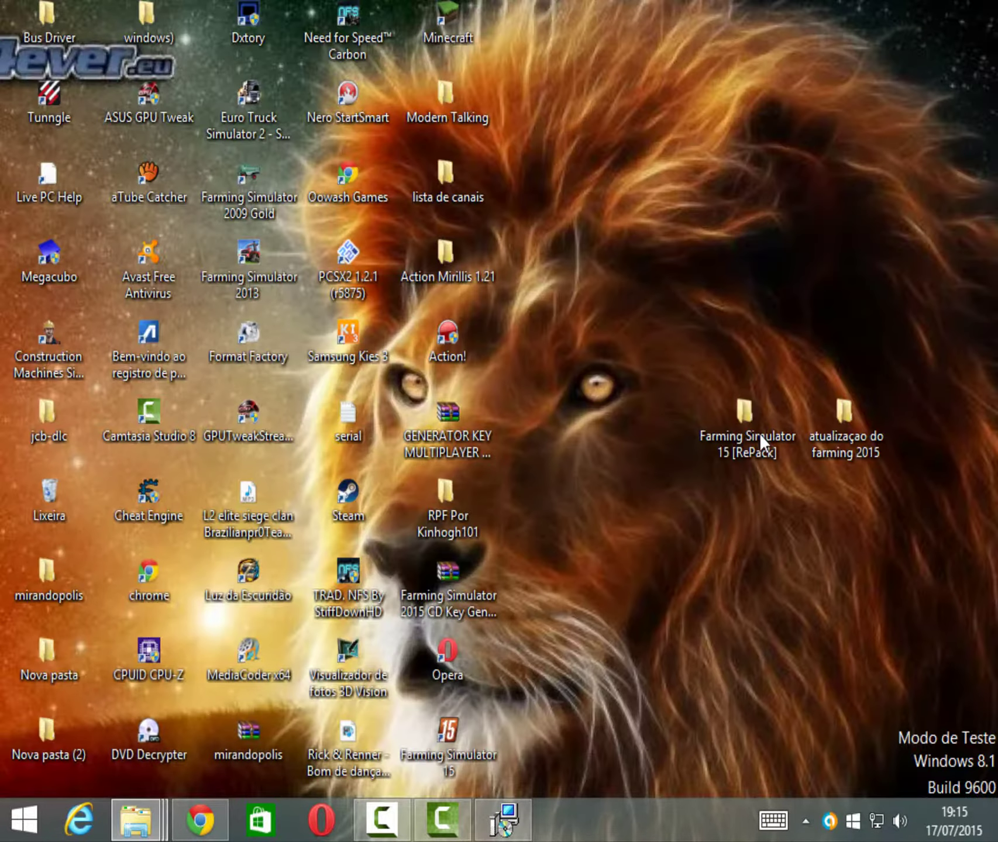
pyautogui.rightClick(586, 286)
pyautogui.click(514, 358)
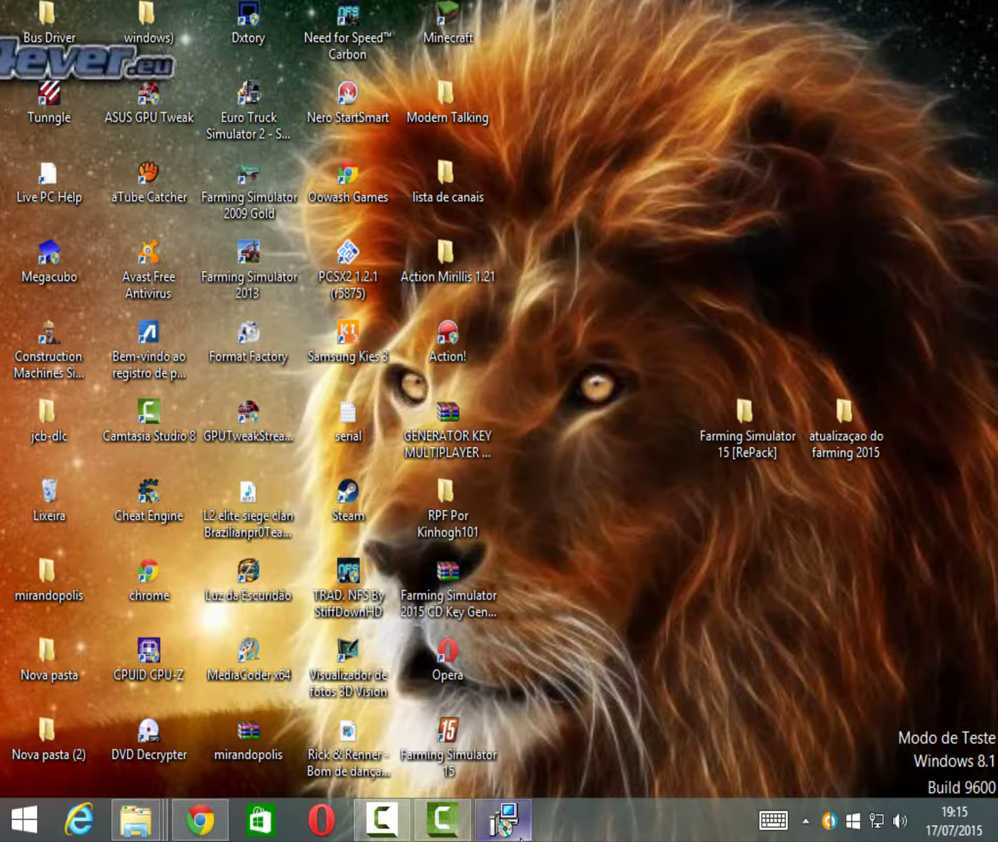
pyautogui.moveTo(519, 836)
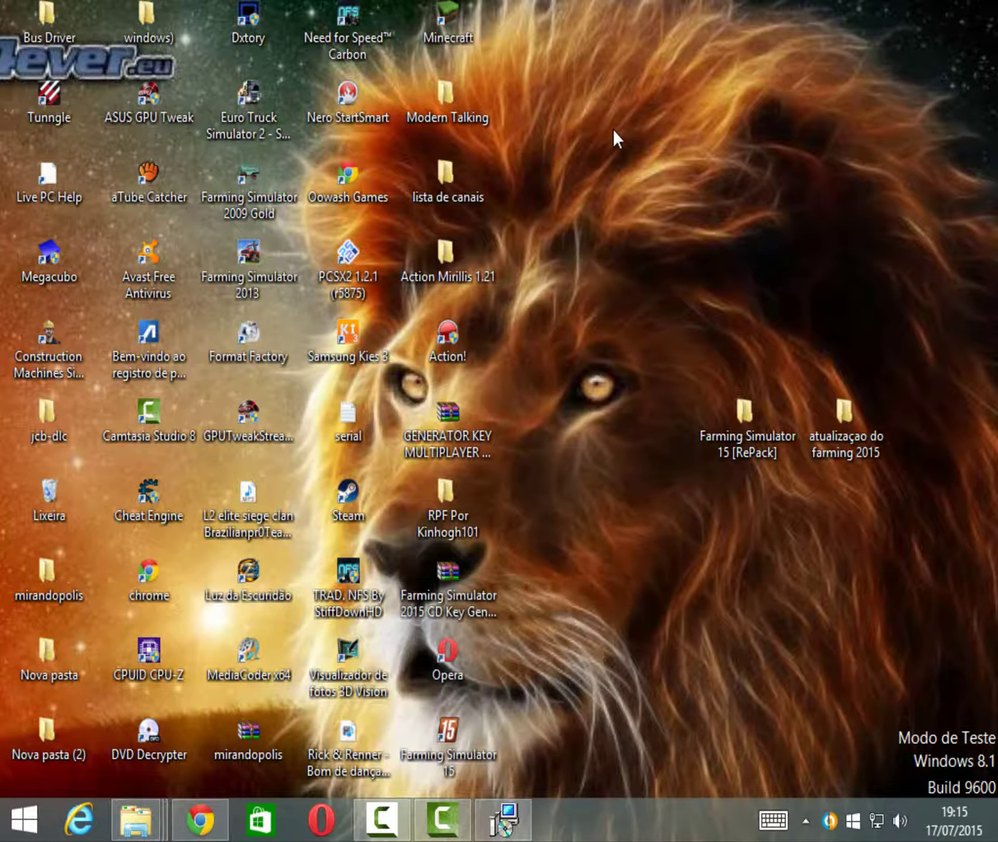
pyautogui.rightClick(612, 128)
pyautogui.click(561, 197)
pyautogui.moveTo(383, 822)
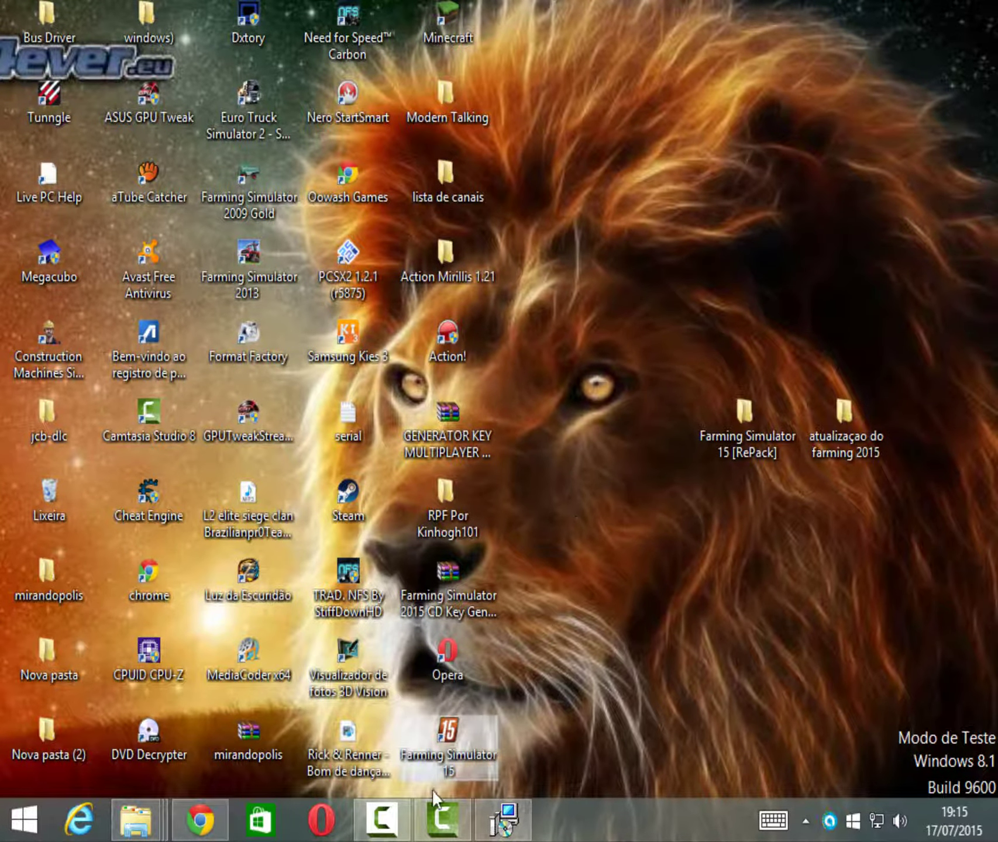
pyautogui.click(383, 818)
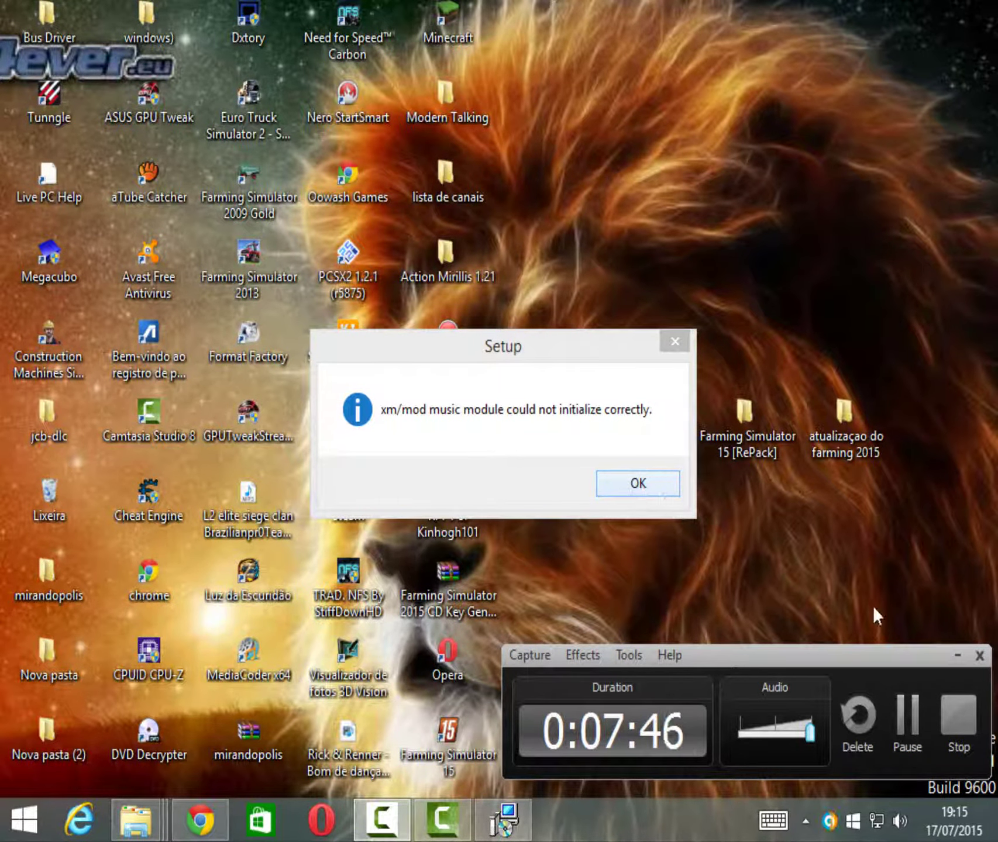
pyautogui.click(956, 655)
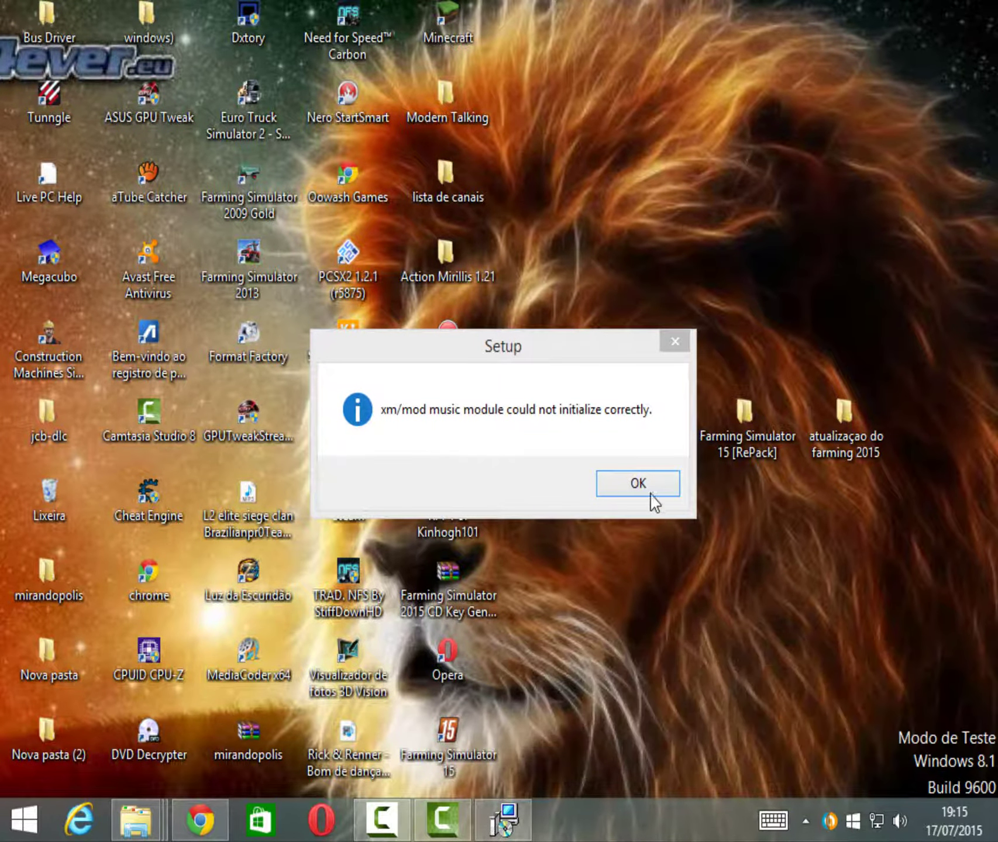
# - Dismiss the music module message and install Farming Simulator 15 Upd. 1.2 in C:\Program Files (x86)\Farming Simulator 15, ignoring the read-only file error
pyautogui.click(638, 484)
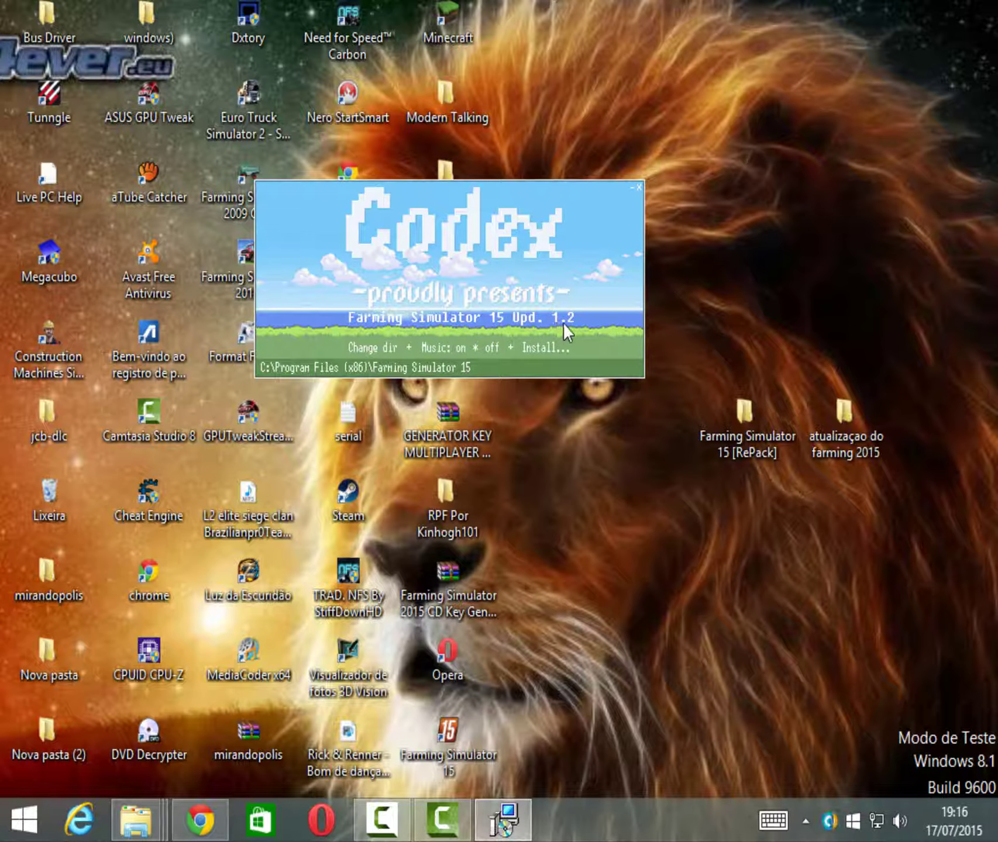
pyautogui.click(539, 350)
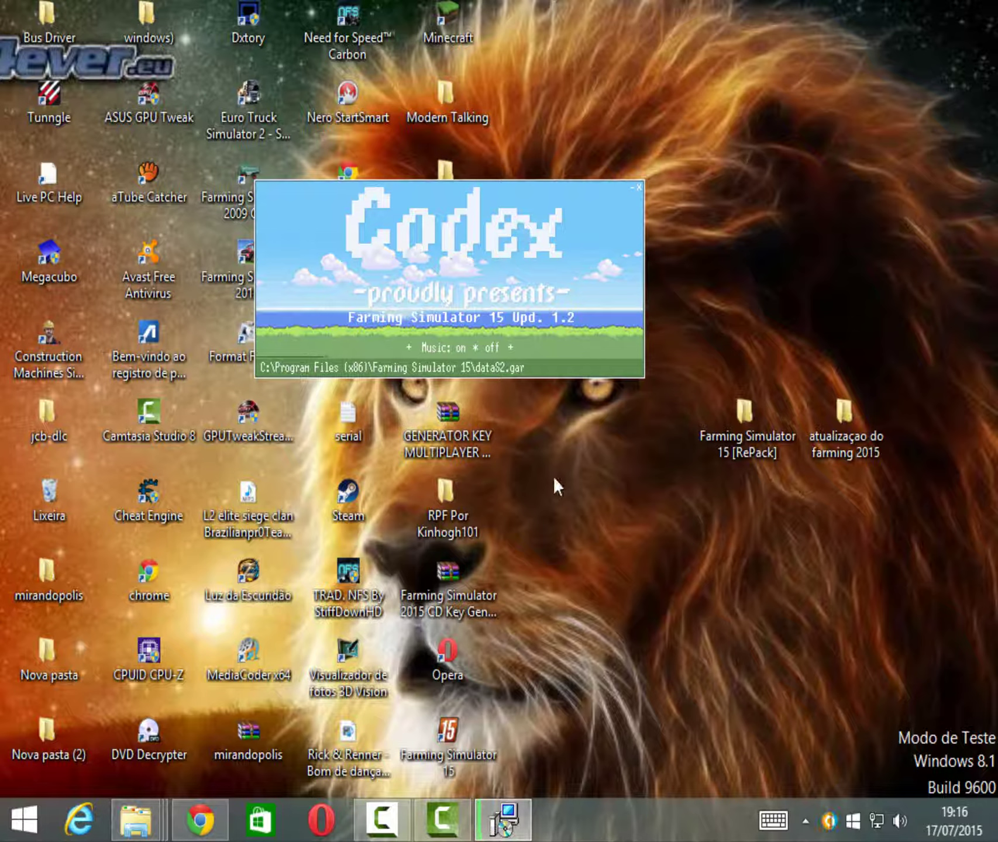
pyautogui.moveTo(516, 186); pyautogui.dragTo(624, 174)
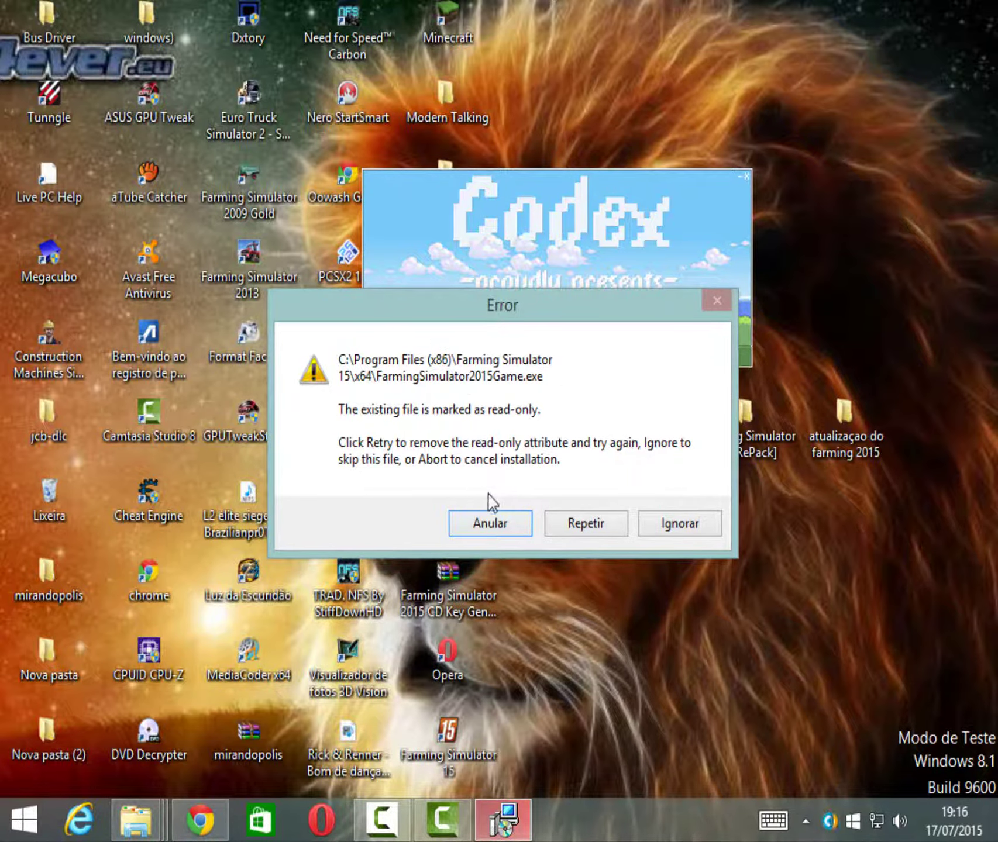
pyautogui.click(692, 524)
pyautogui.click(678, 534)
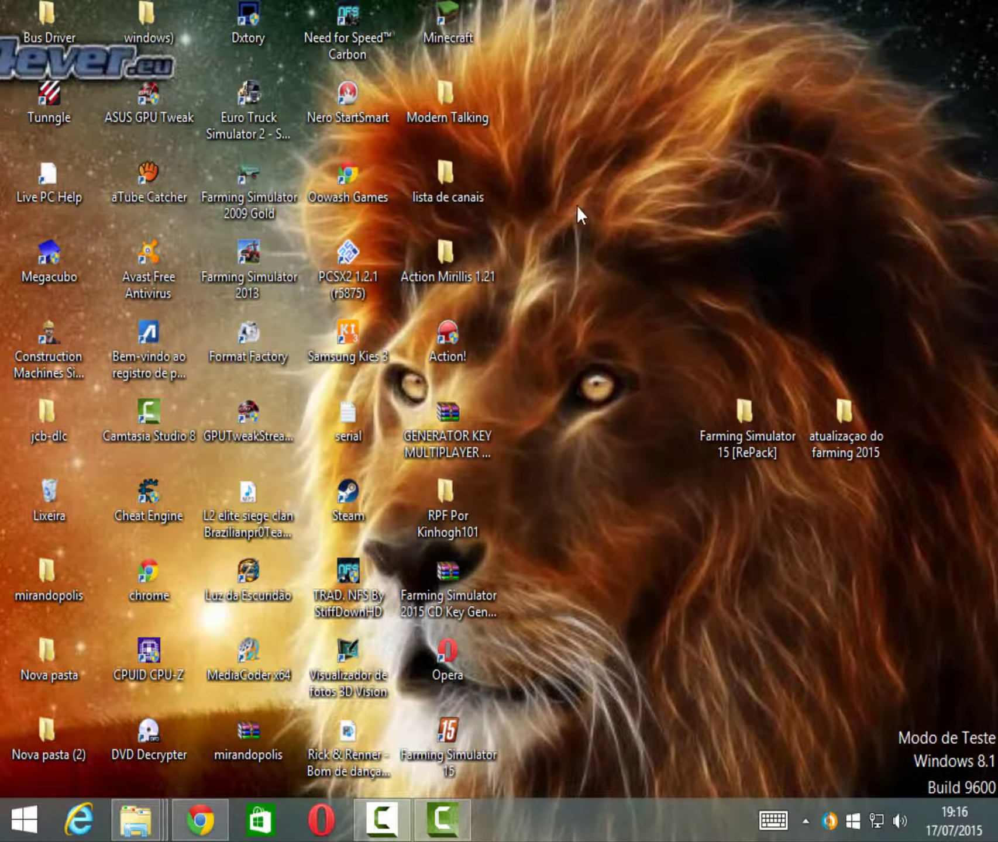
pyautogui.rightClick(580, 199)
pyautogui.click(514, 278)
pyautogui.rightClick(592, 173)
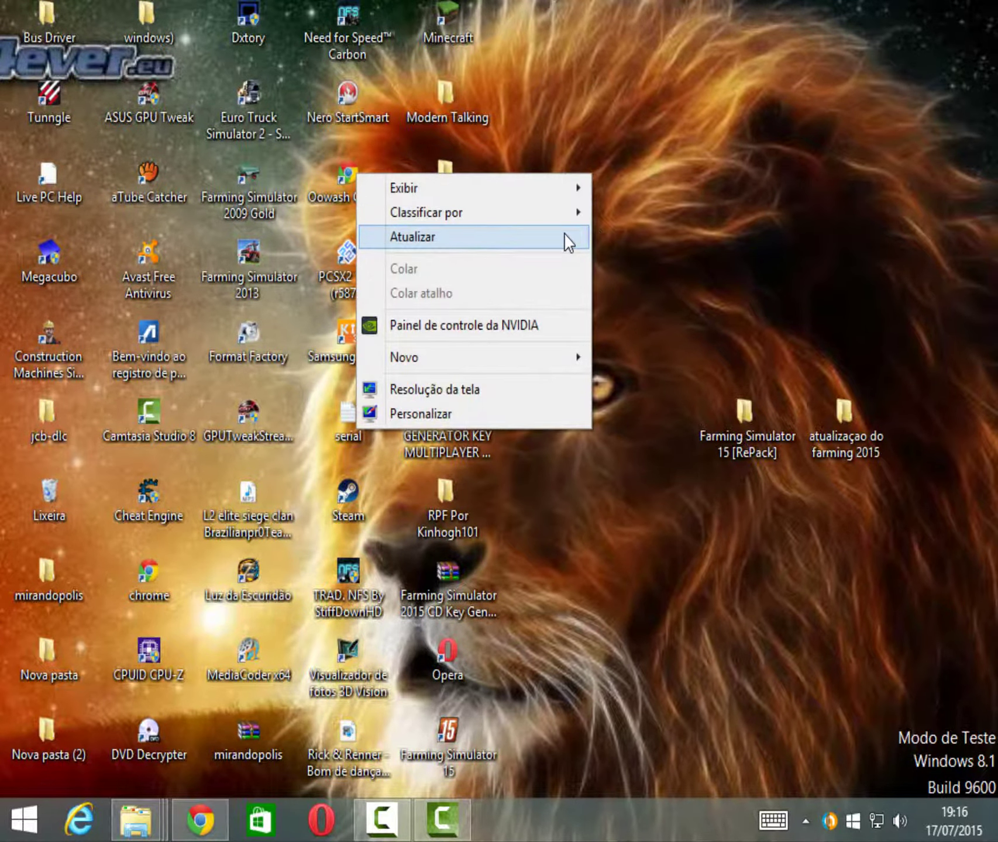
pyautogui.click(530, 241)
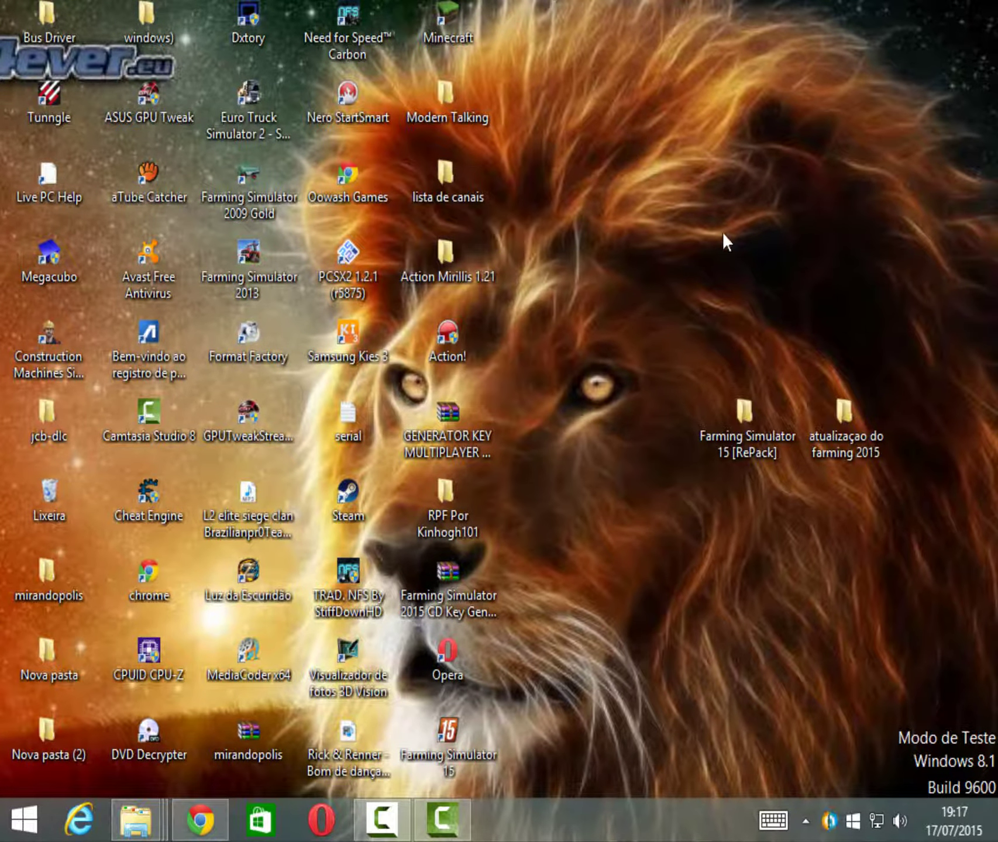
pyautogui.moveTo(874, 458)
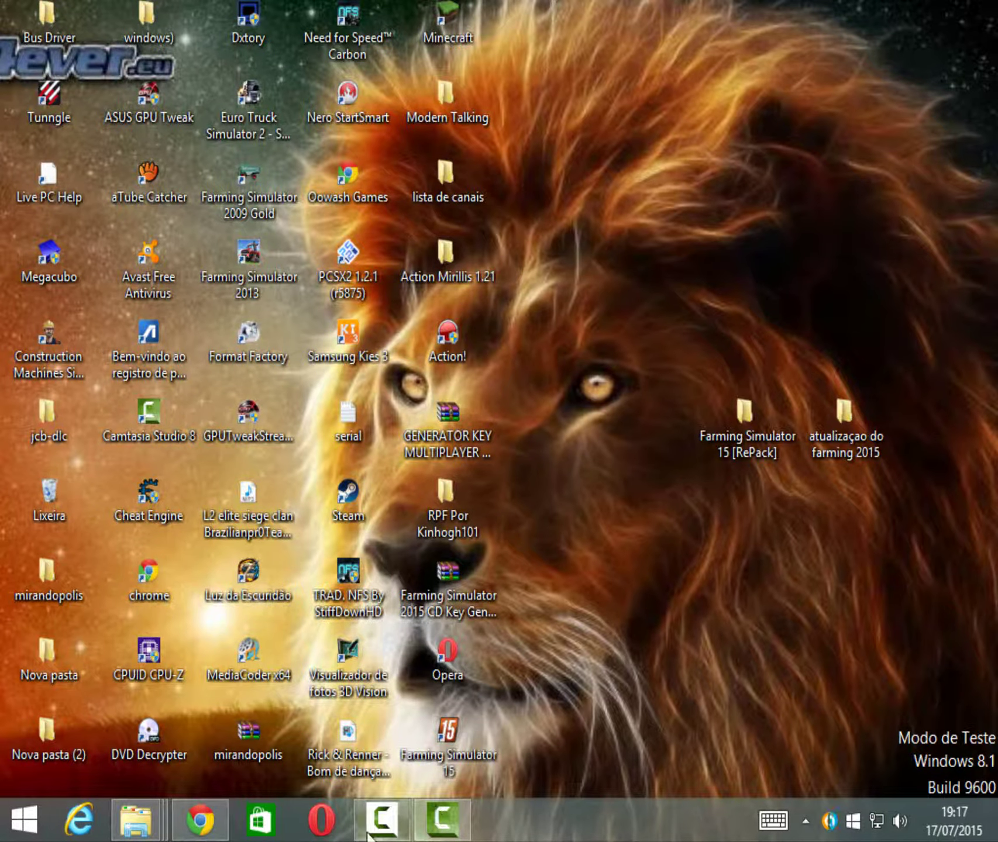
pyautogui.click(382, 819)
pyautogui.click(907, 714)
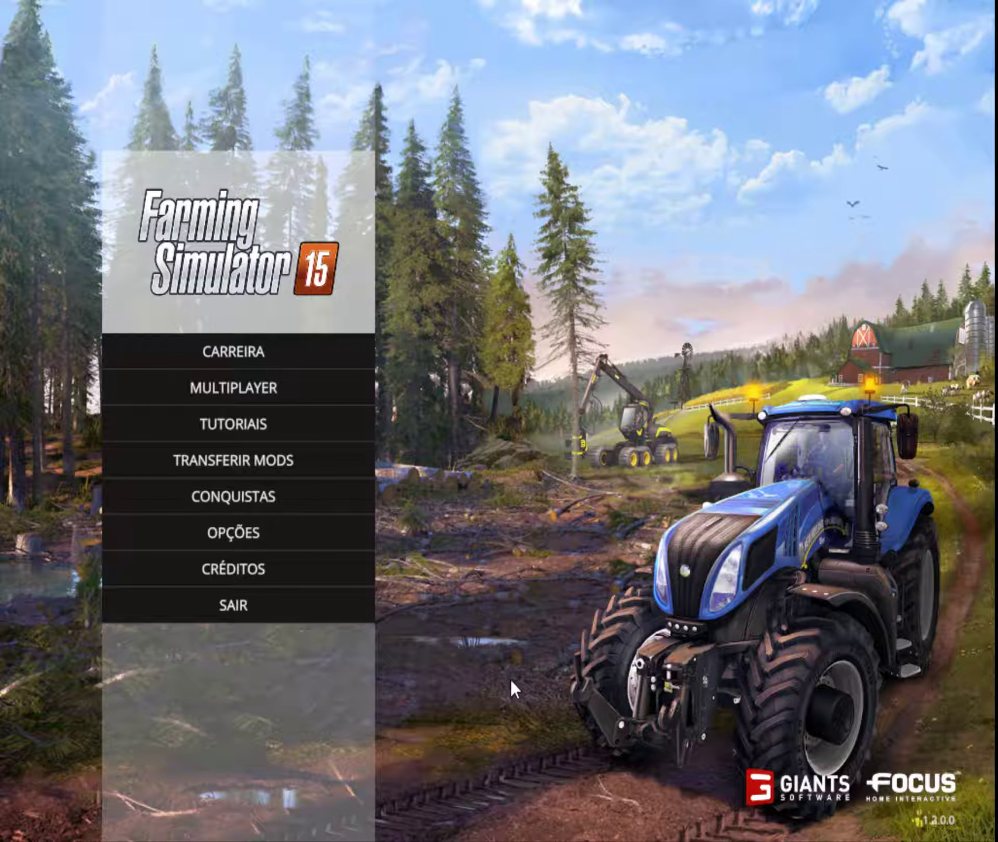